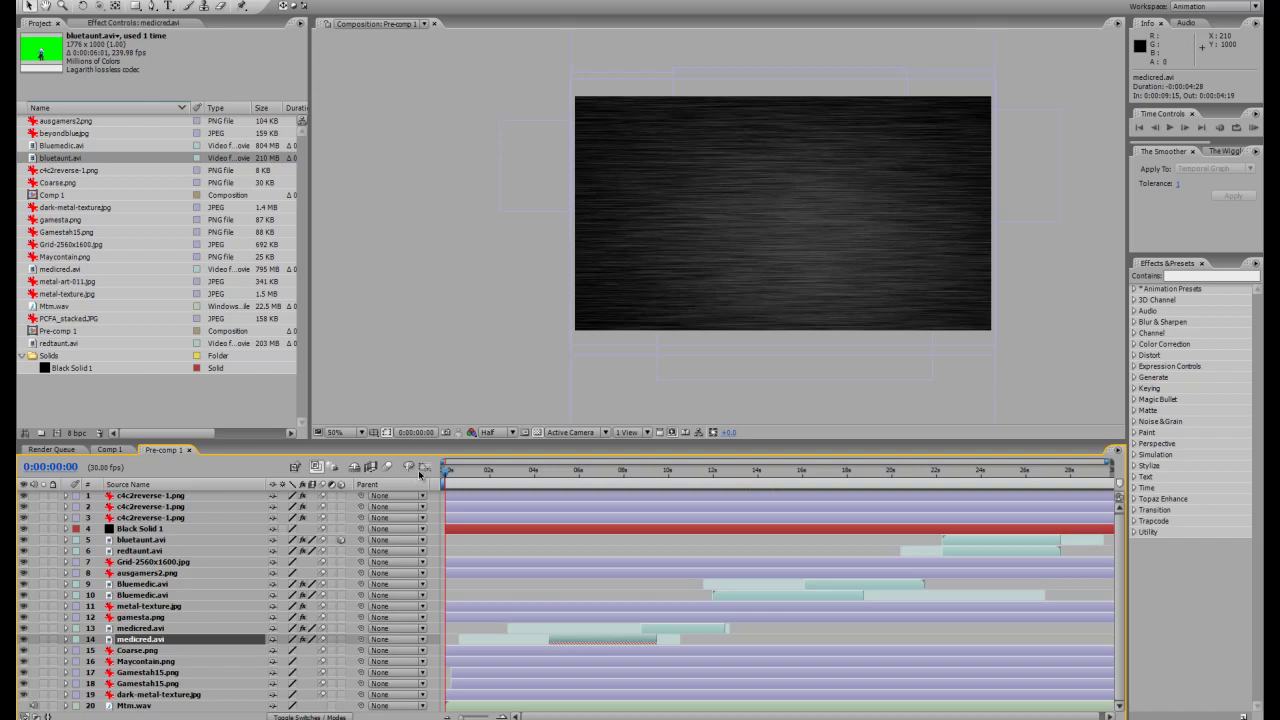
- Select metal-texture.jpg in the Project panel and the dark-metal-texture.jpg layer in Pre-comp 1
left_click(70, 294)
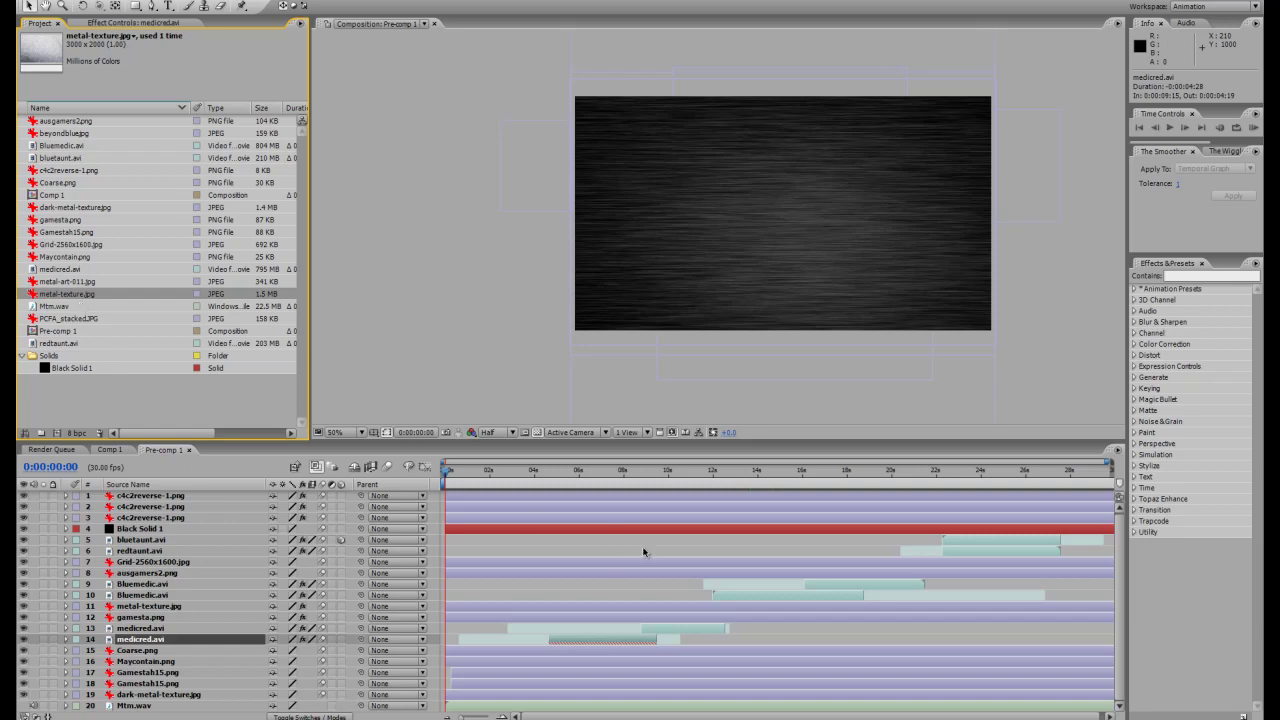
left_click(196, 694)
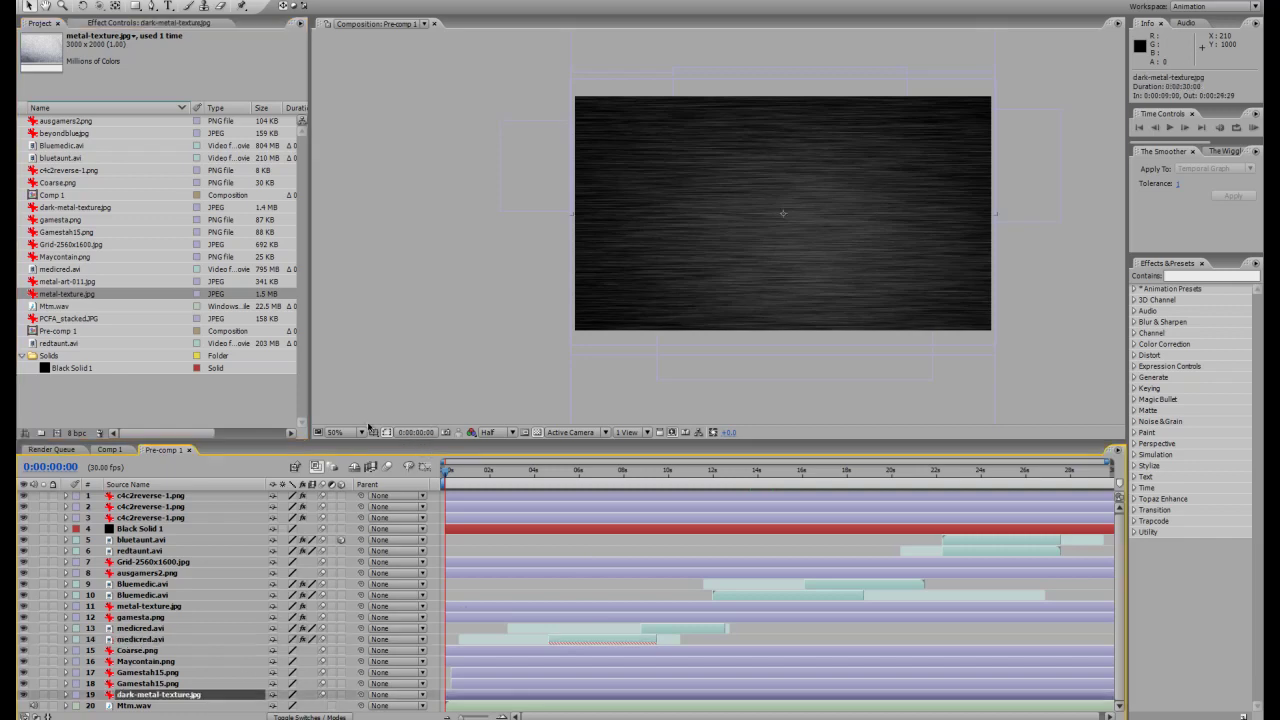
- Create the composition C4C, then add metal-texture.jpg to it and delete it again
left_click(100, 2)
left_click(100, 8)
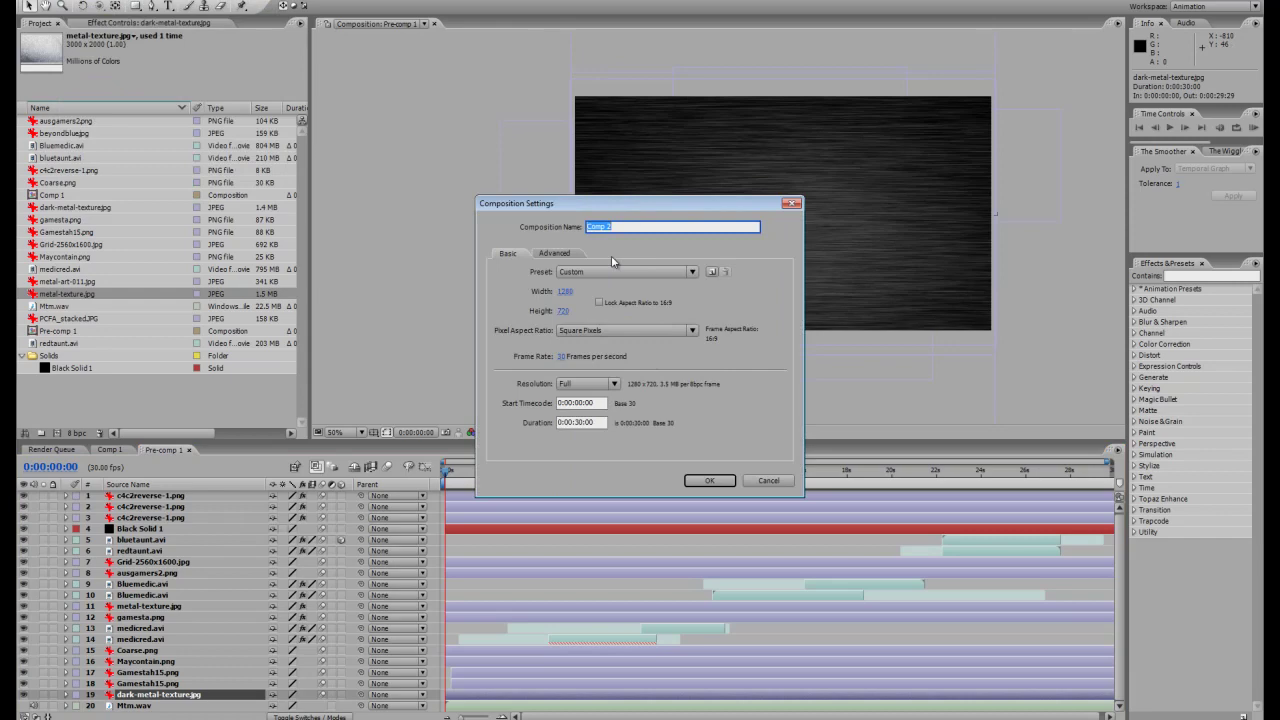
type("C4C")
left_click(709, 480)
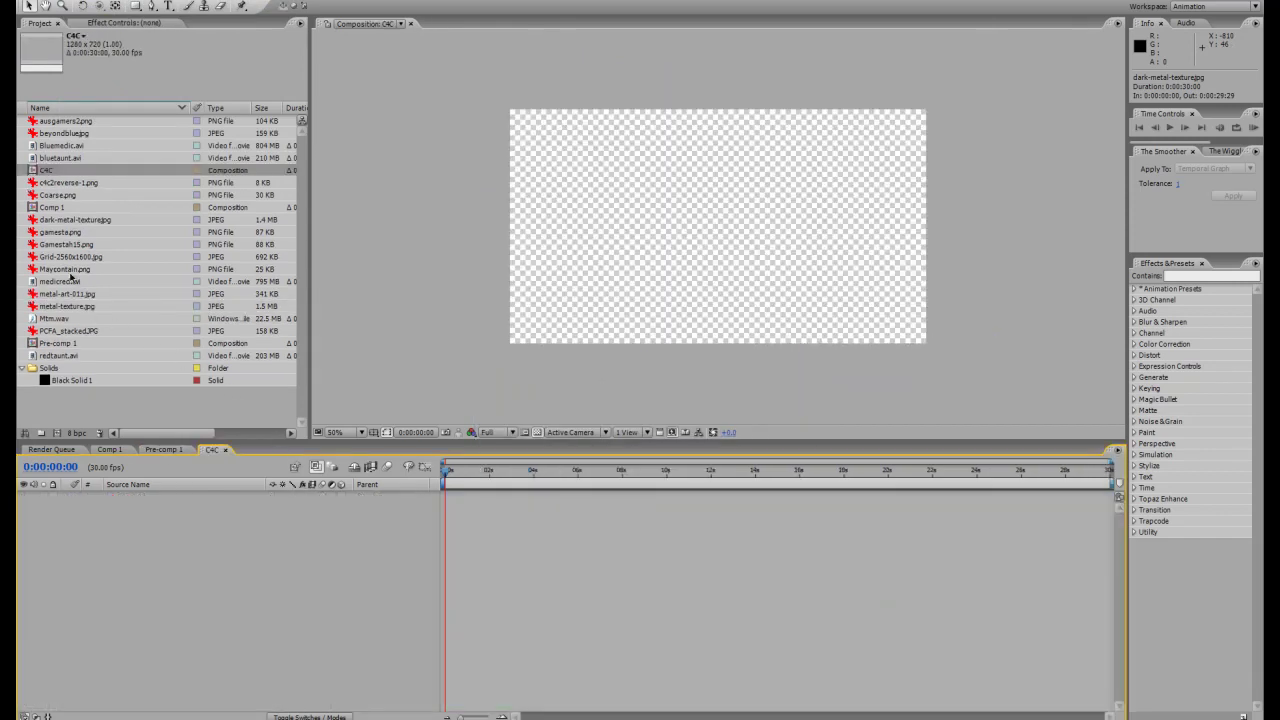
left_click_drag(80, 306, 141, 537)
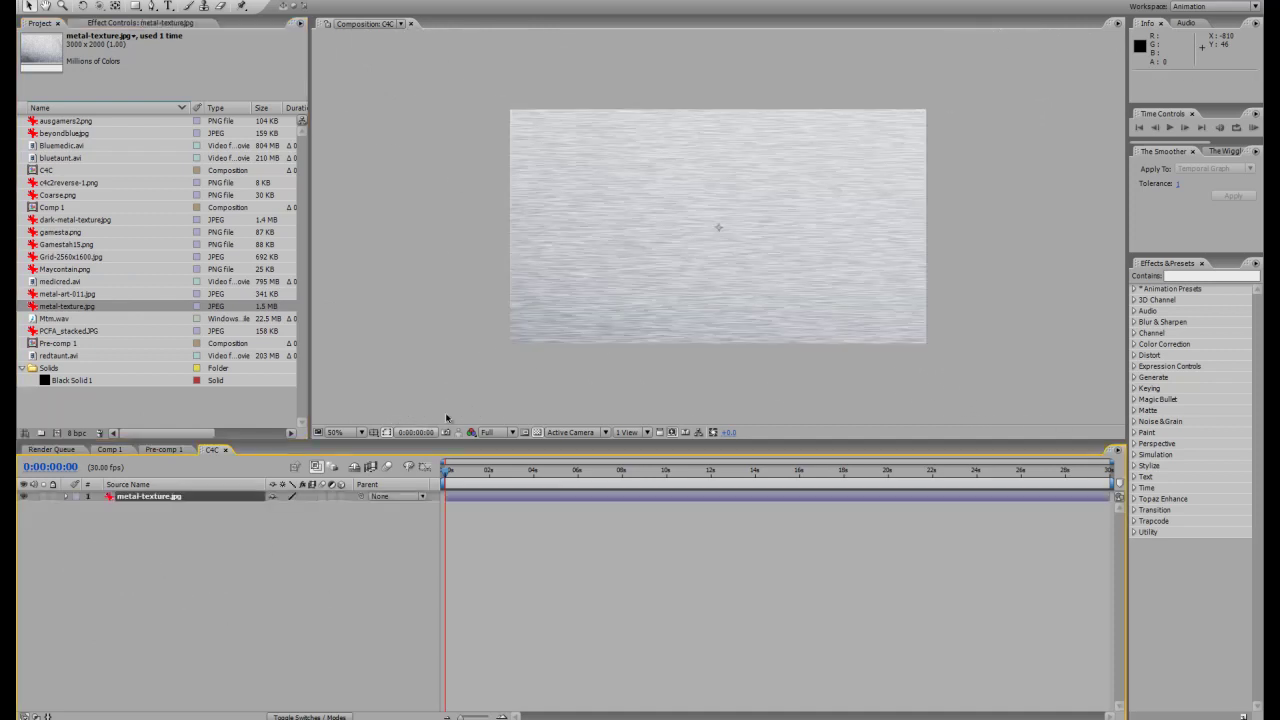
key("Delete")
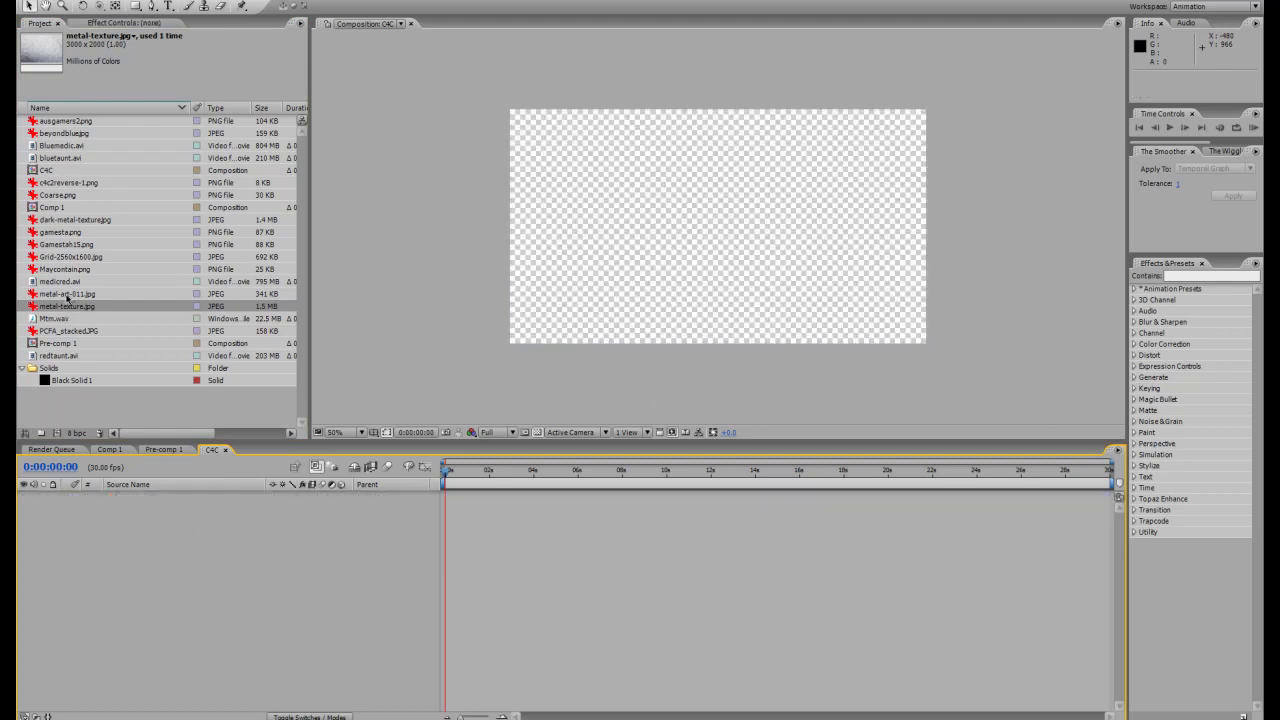
- Add dark-metal-texture.jpg to C4C as a layer and zoom out to see it whole
left_click_drag(66, 219, 132, 518)
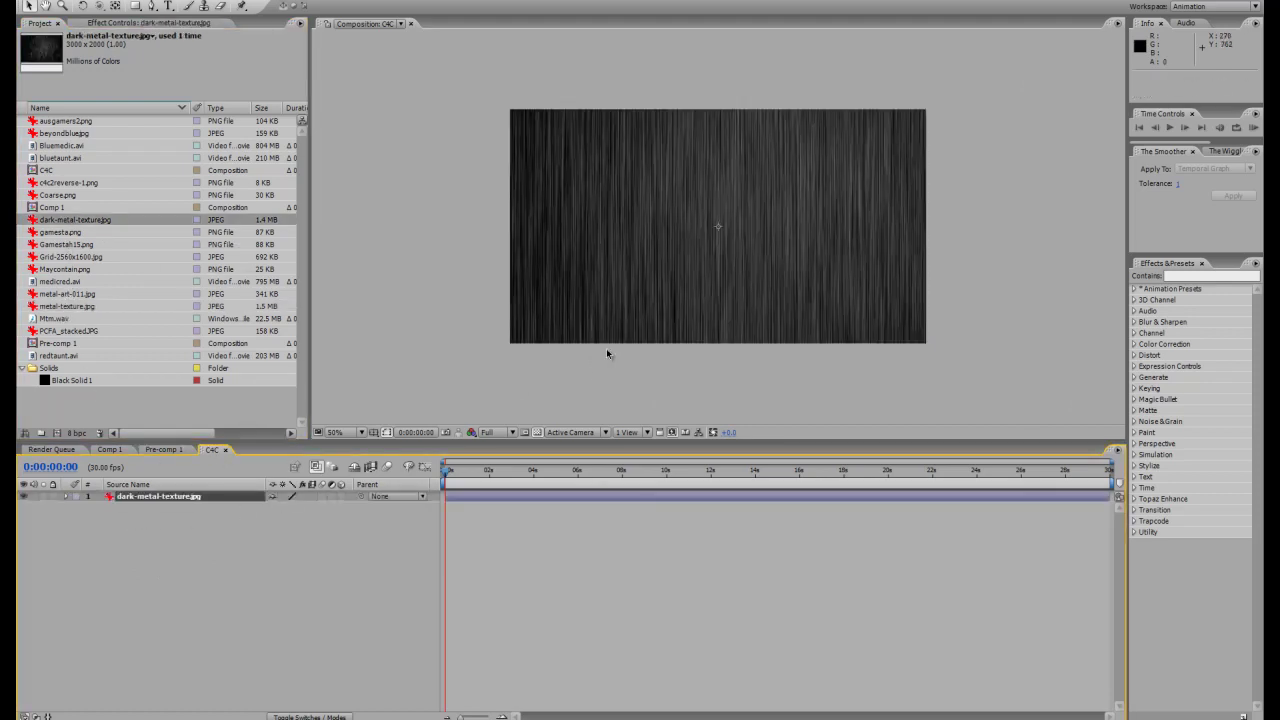
key("comma")
key("comma")
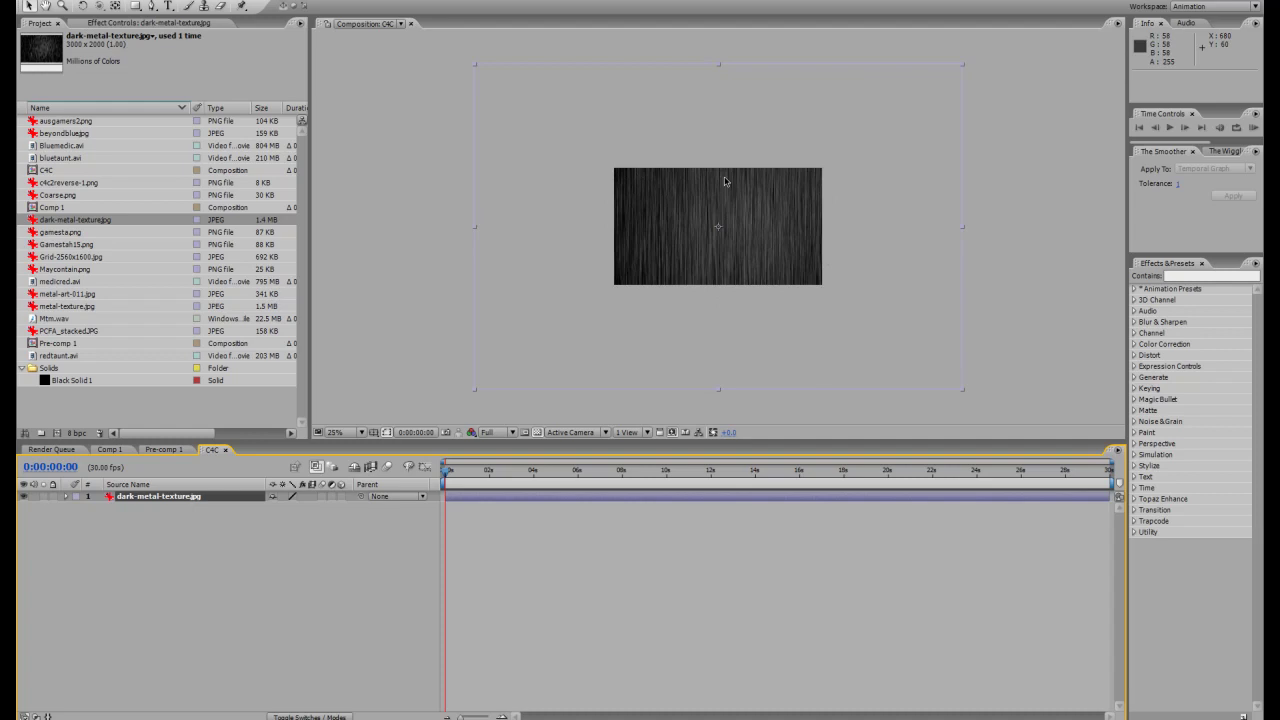
left_click(173, 516)
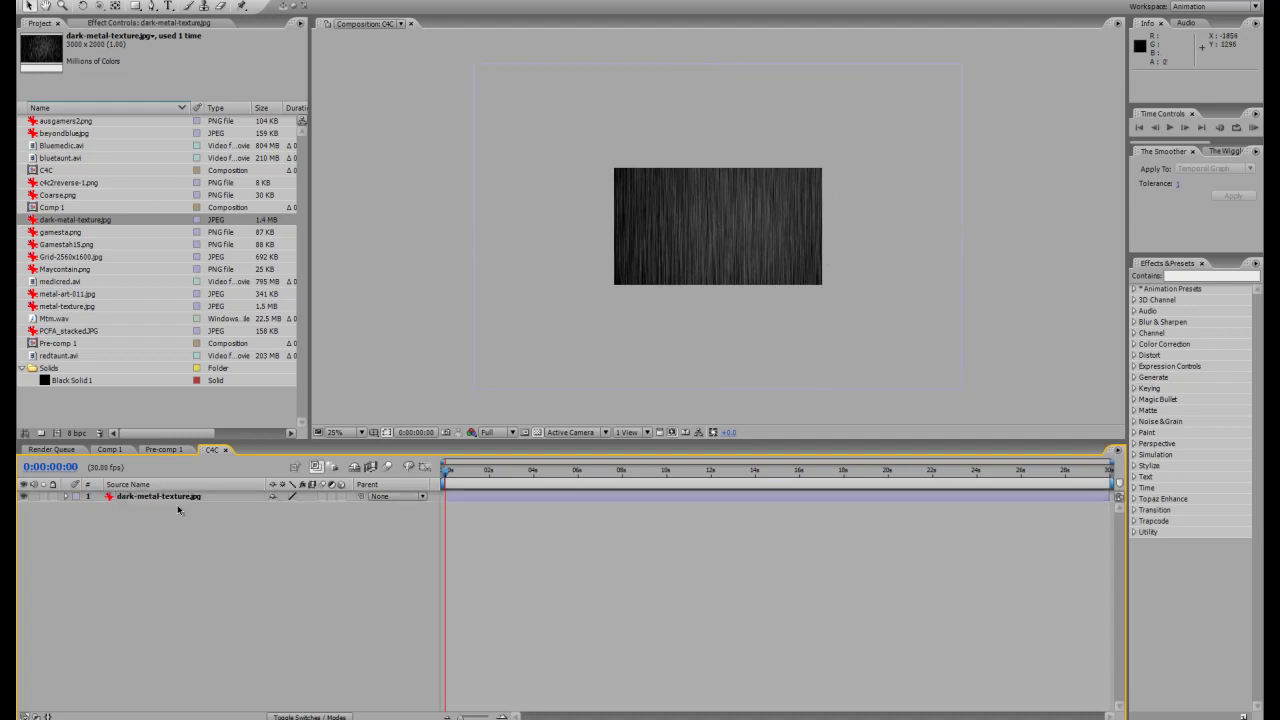
left_click(184, 496)
left_click_drag(308, 279, 288, 400)
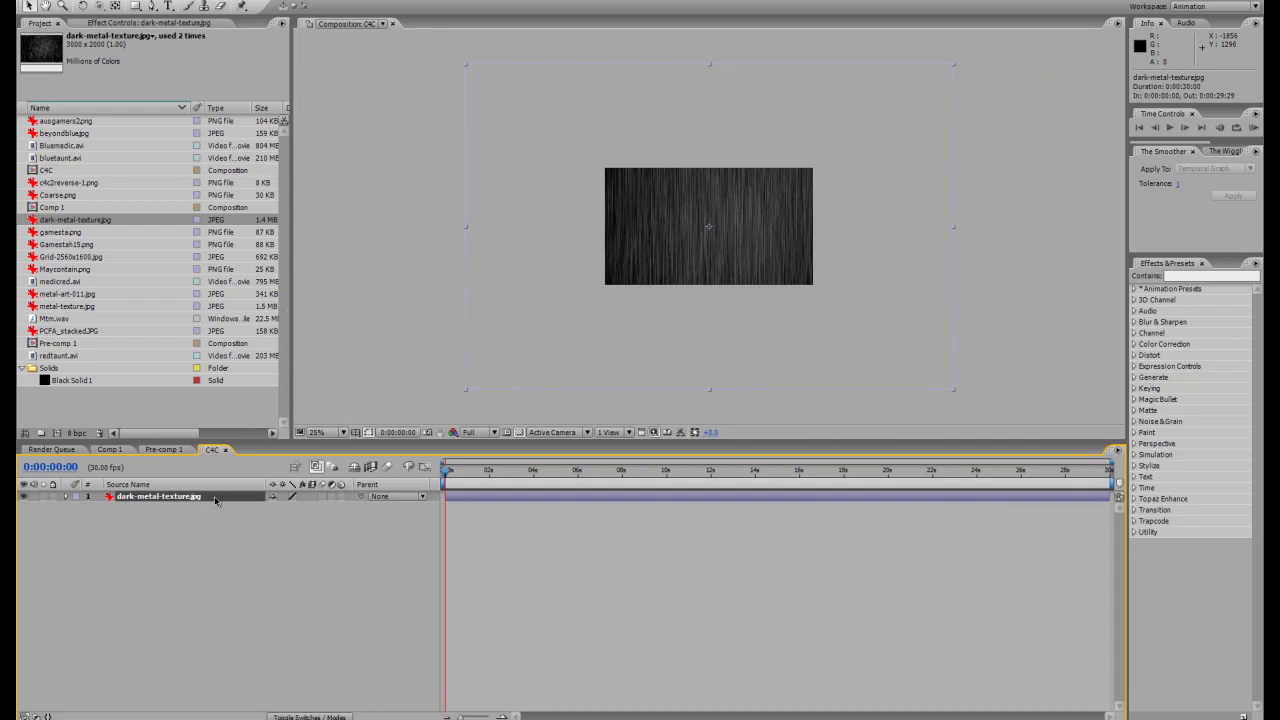
- Try shrinking the texture layer's Scale, then undo it back to 100%
key("s")
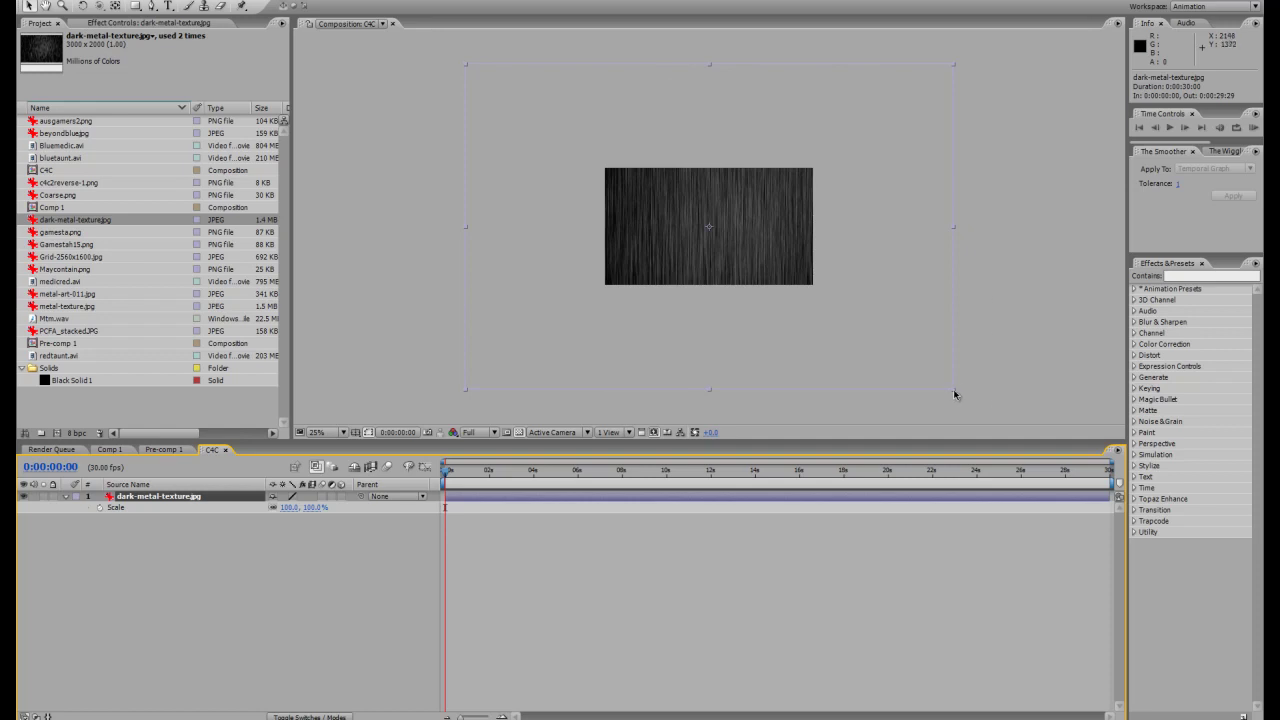
left_click_drag(954, 393, 839, 301)
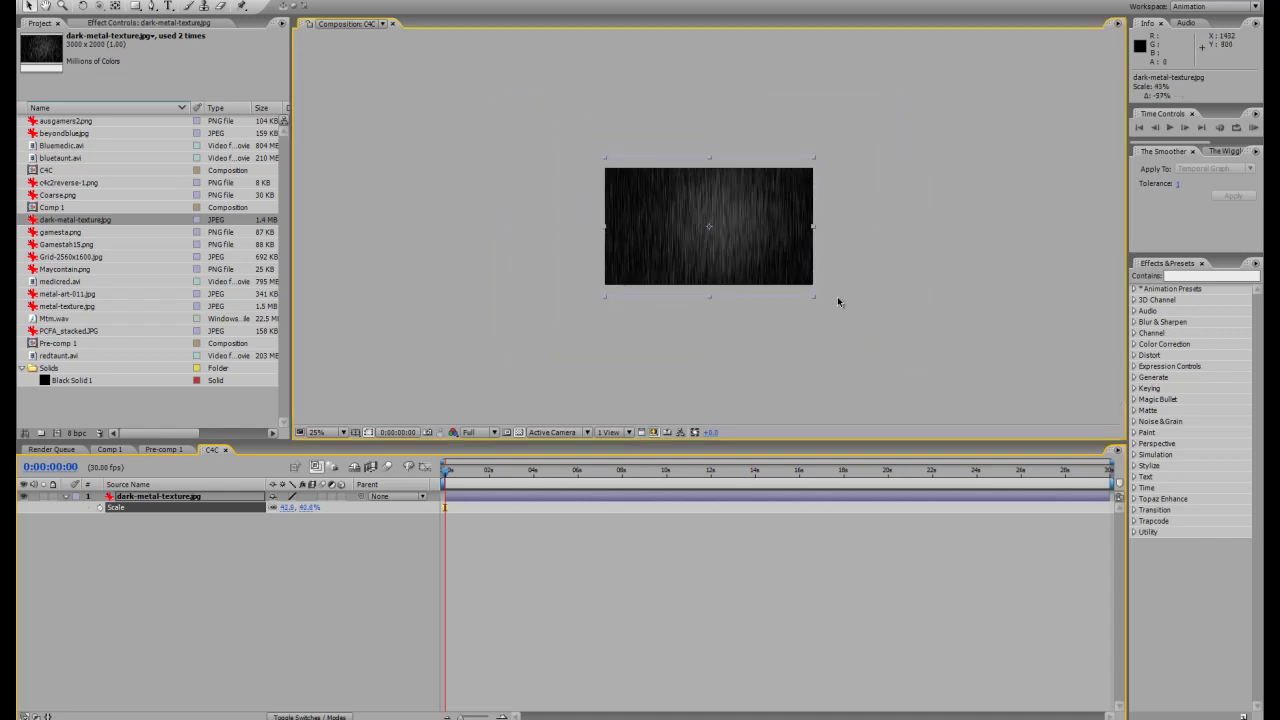
key("period")
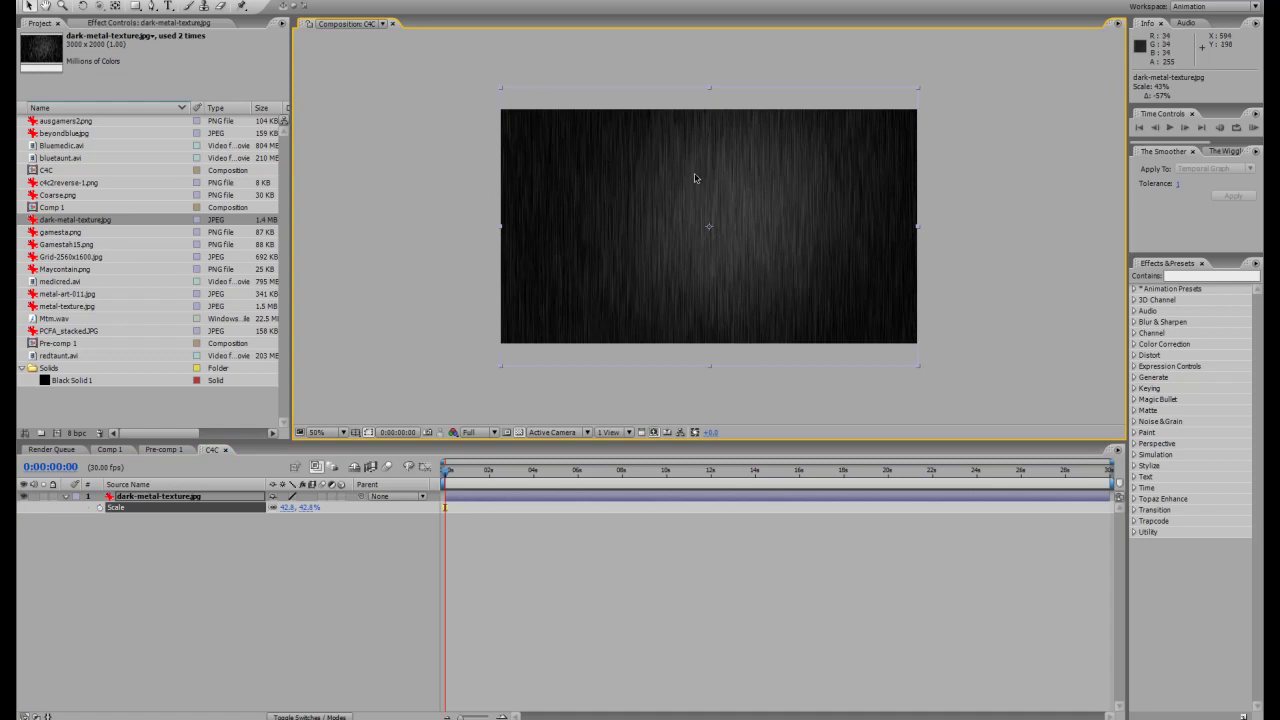
key("comma")
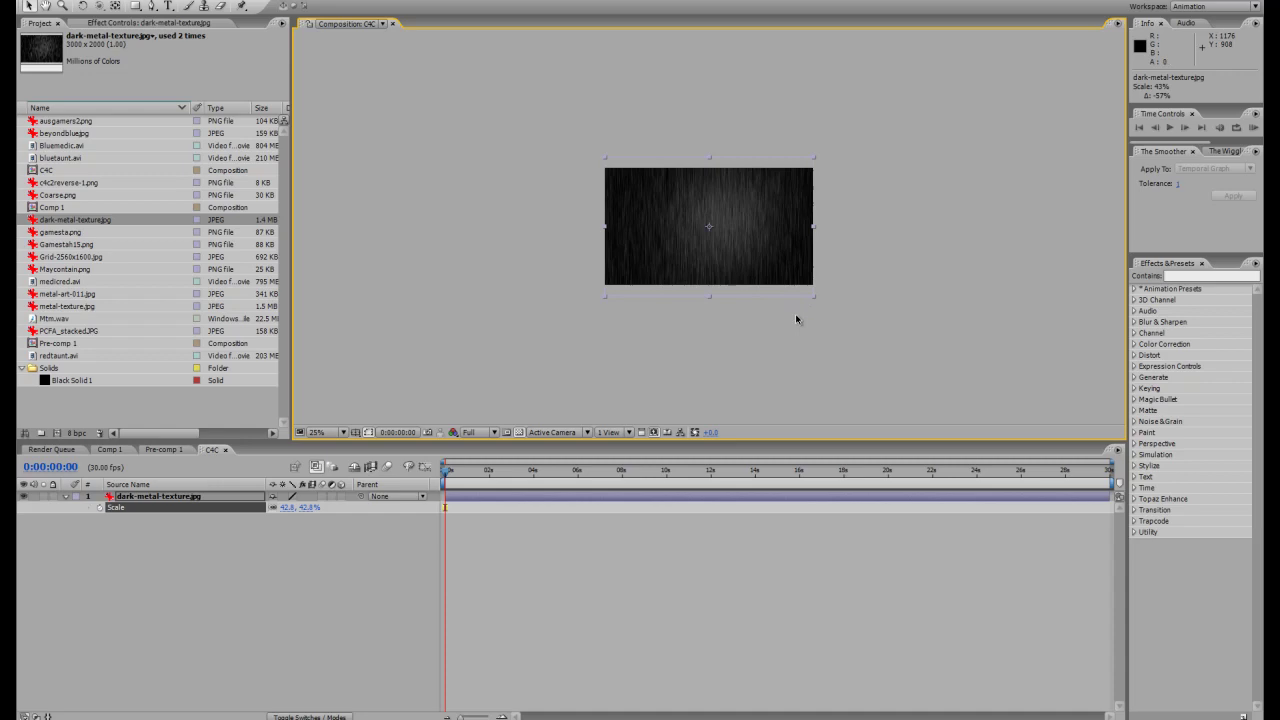
key("ctrl+z")
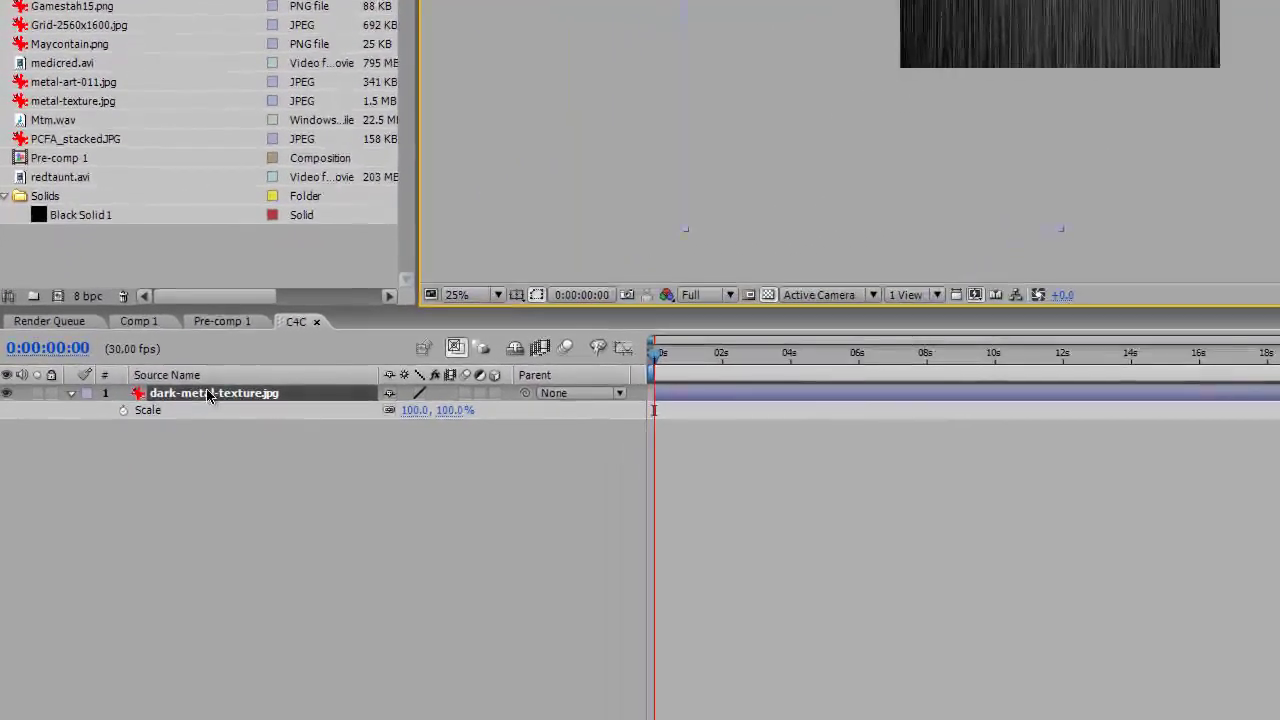
- Scrub the dark-metal-texture layer's Scale down to 45.0, 45.0% so it fills the frame
key("s")
key("s")
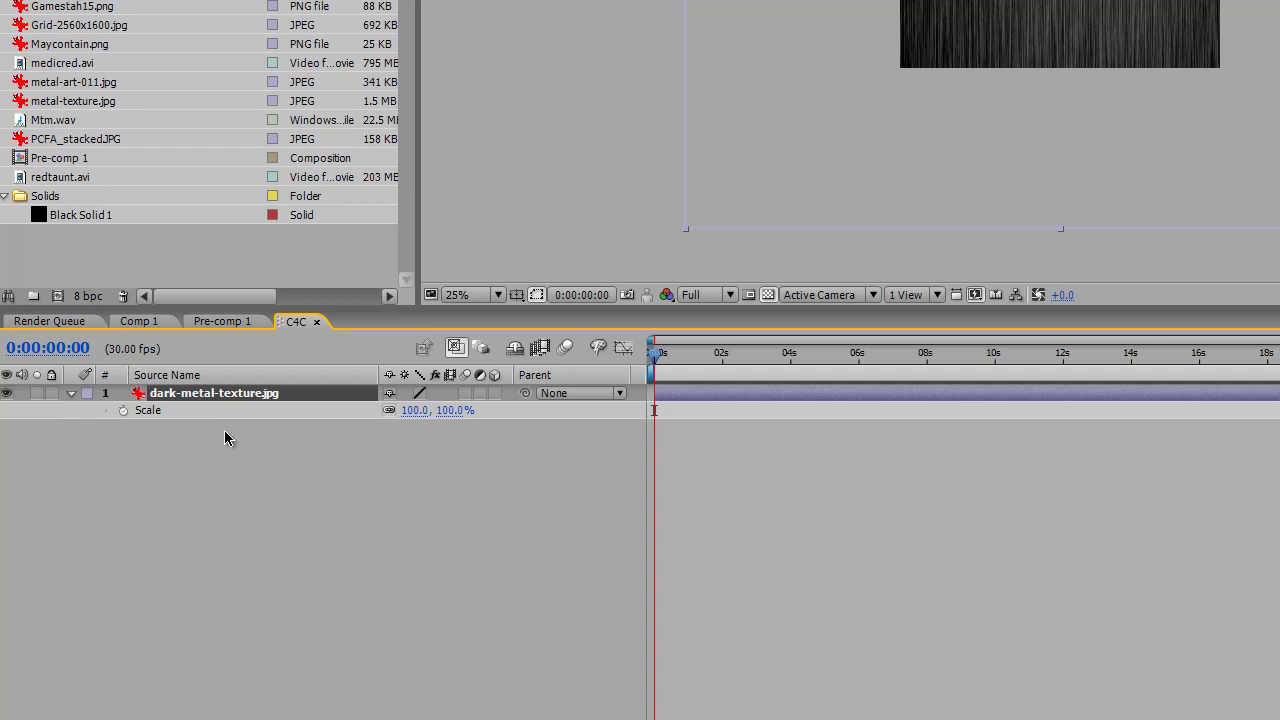
left_click(416, 410)
left_click(435, 438)
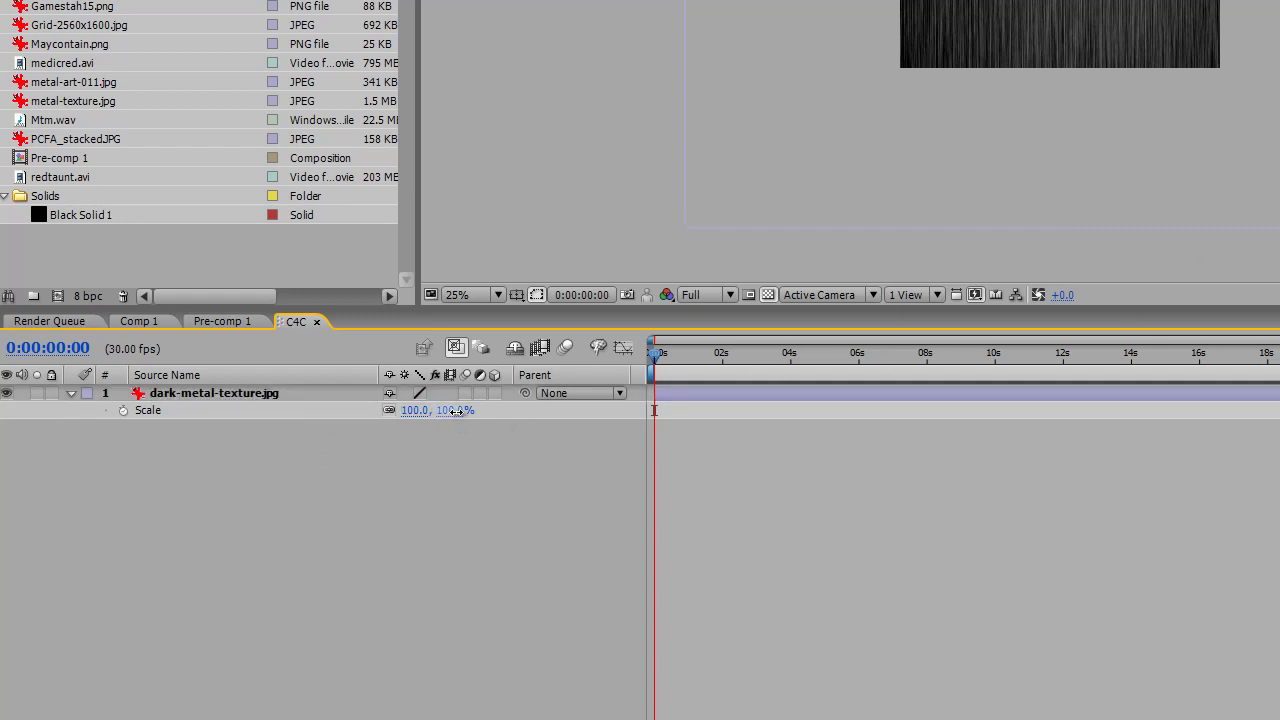
left_click_drag(455, 424, 412, 424)
left_click(1032, 2)
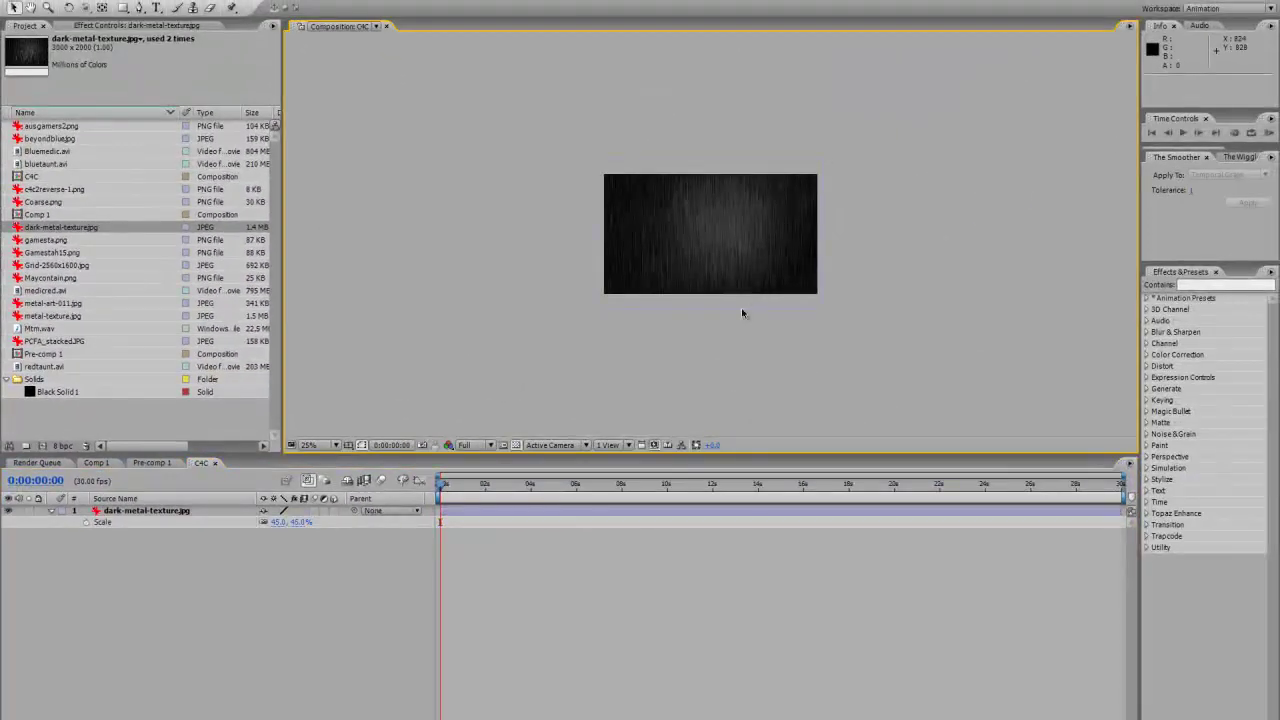
scroll(741, 313, "up", 2)
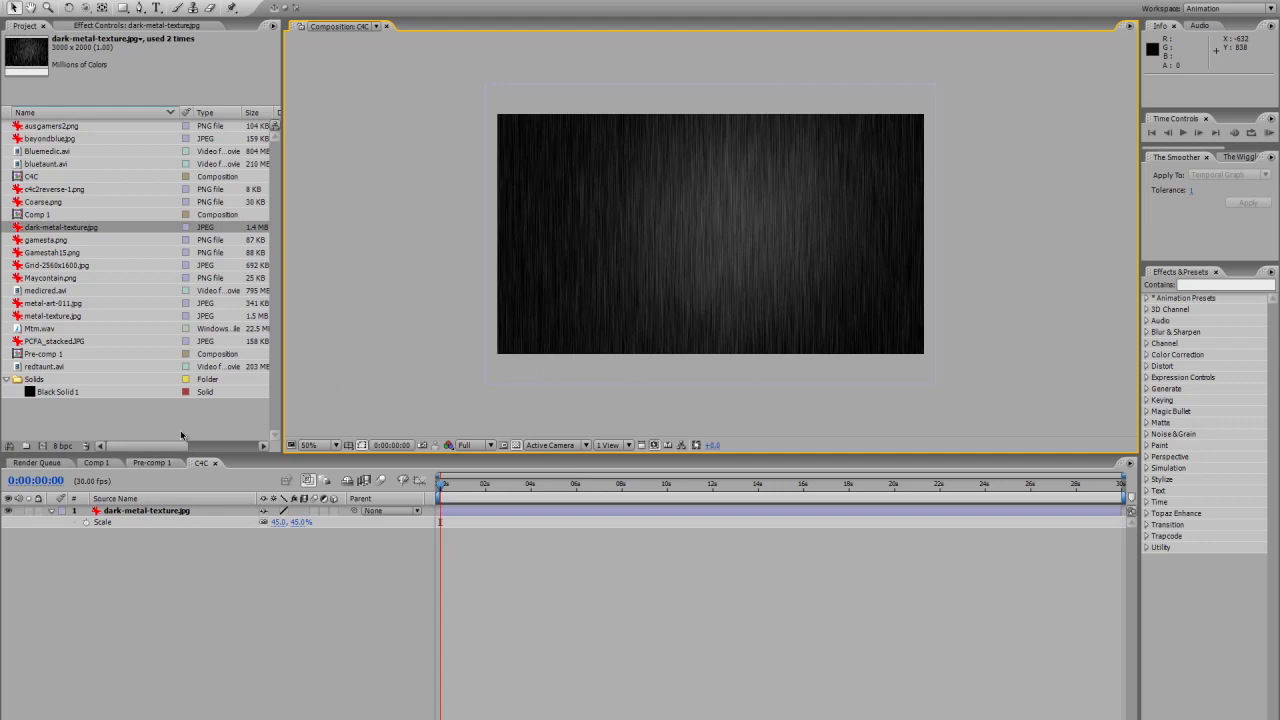
- Add Mtm.wav to C4C beneath the metal texture and scrub through the opening seconds
left_click(101, 437)
left_click_drag(43, 329, 149, 554)
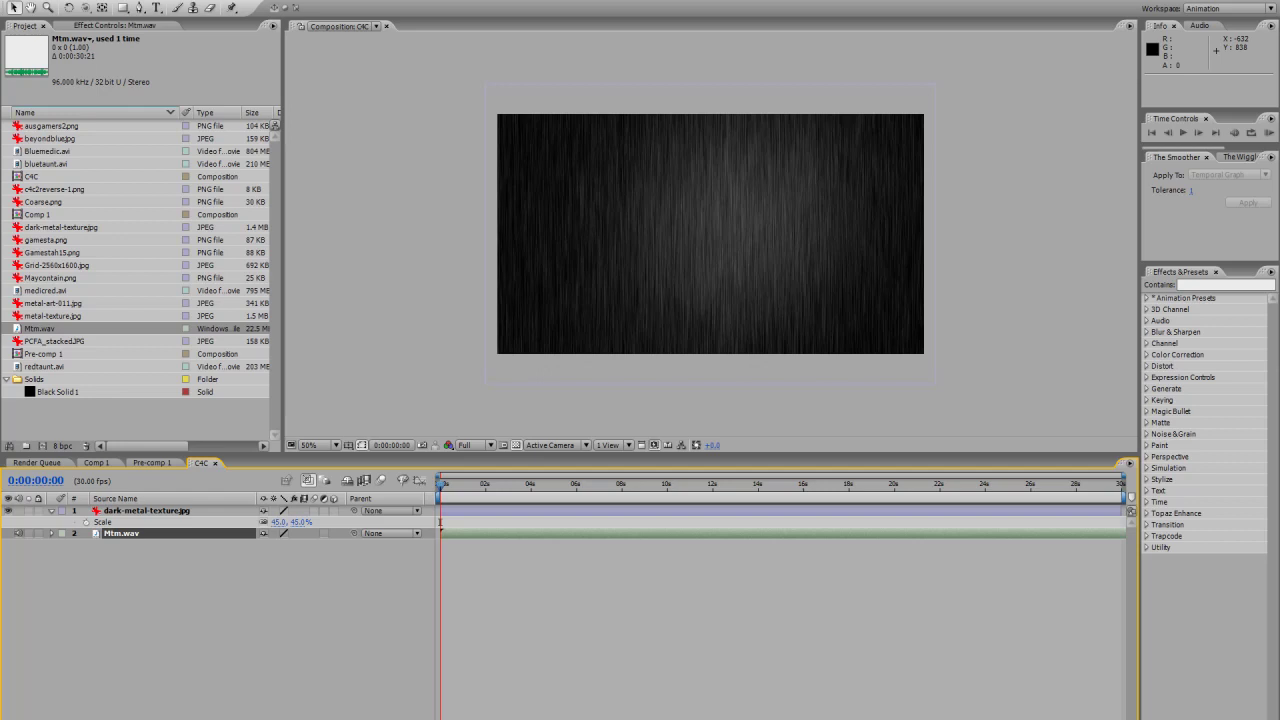
key("super")
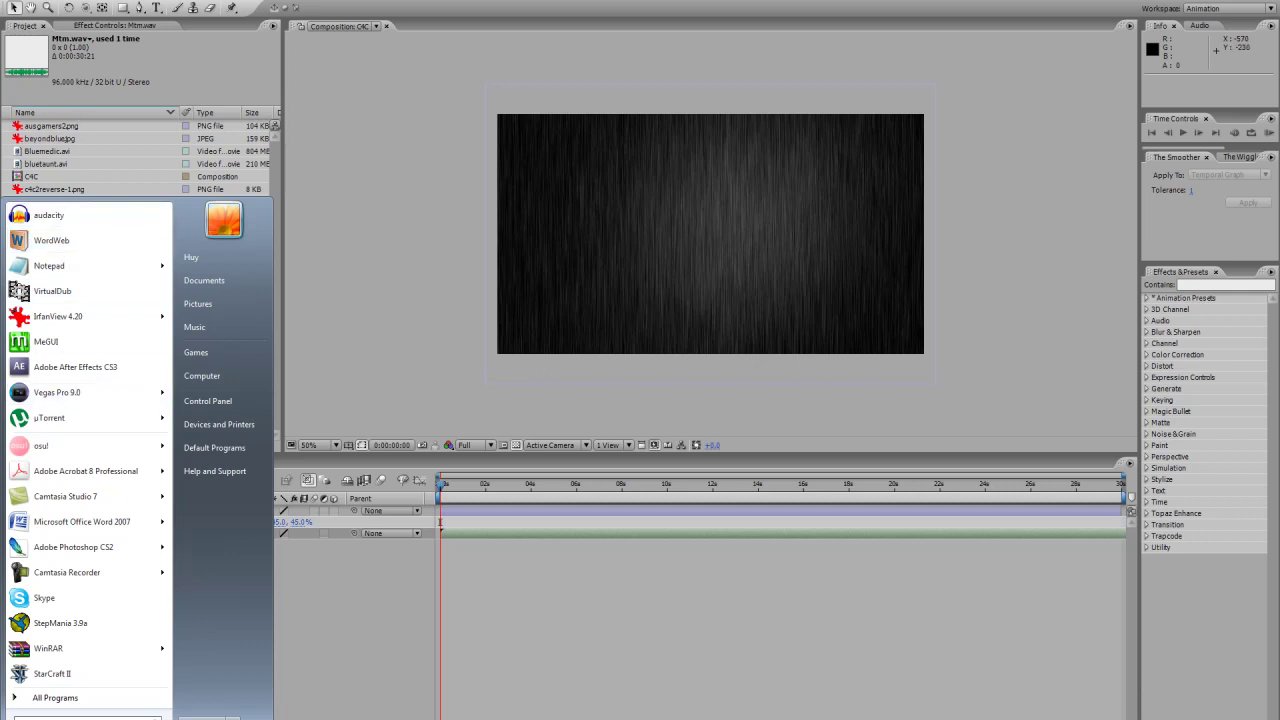
key("Escape")
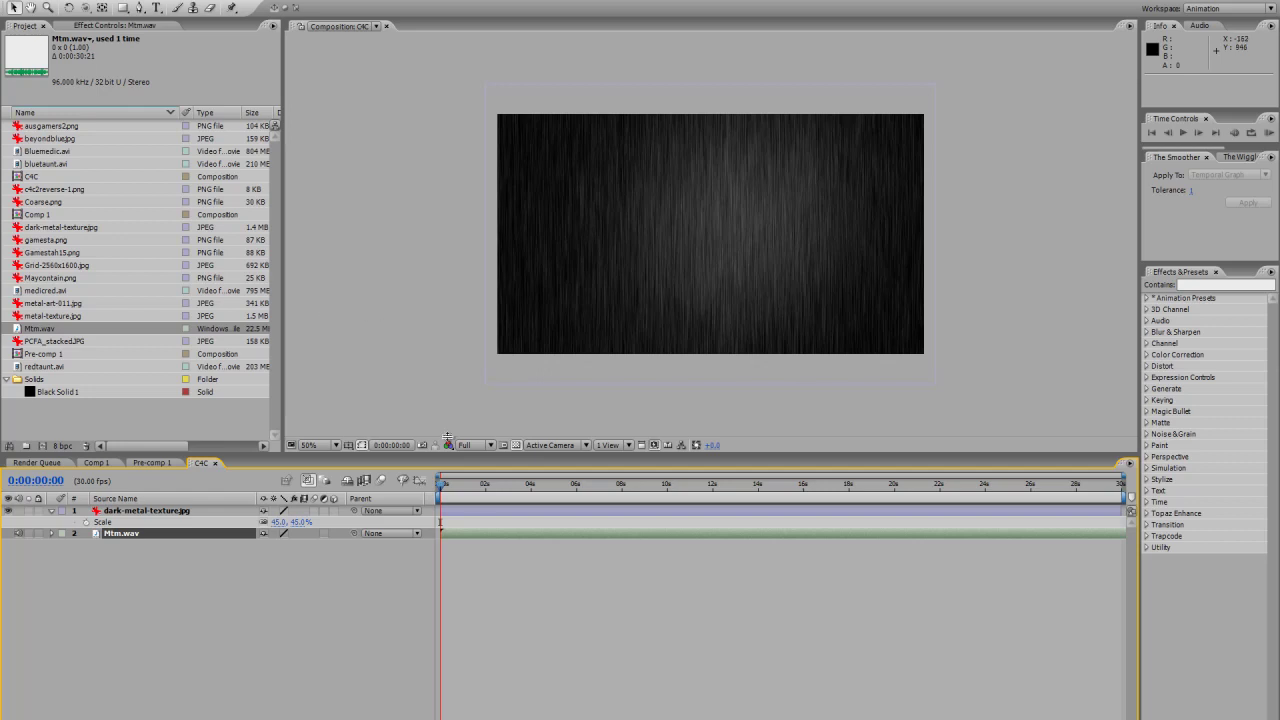
left_click_drag(444, 489, 436, 537)
- Preview the composition to 0:00:05:09, then return the current time to 0:00:00:00
left_click(1182, 133)
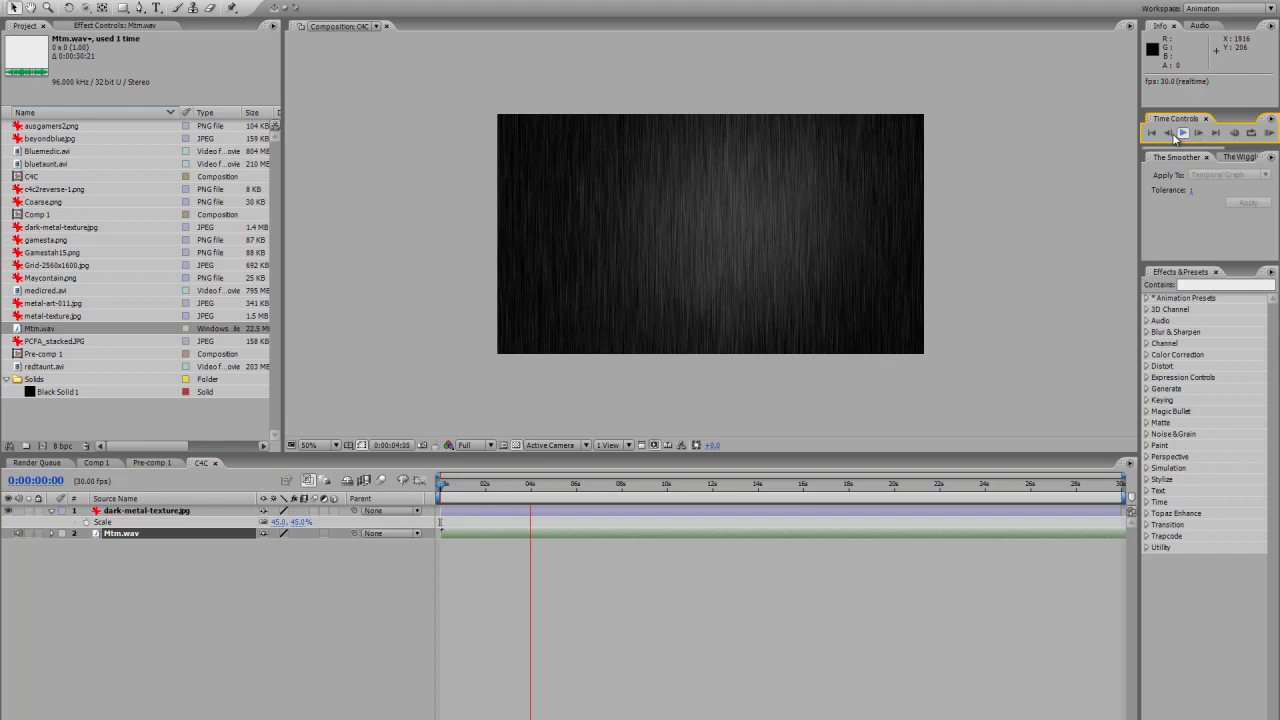
left_click(1175, 139)
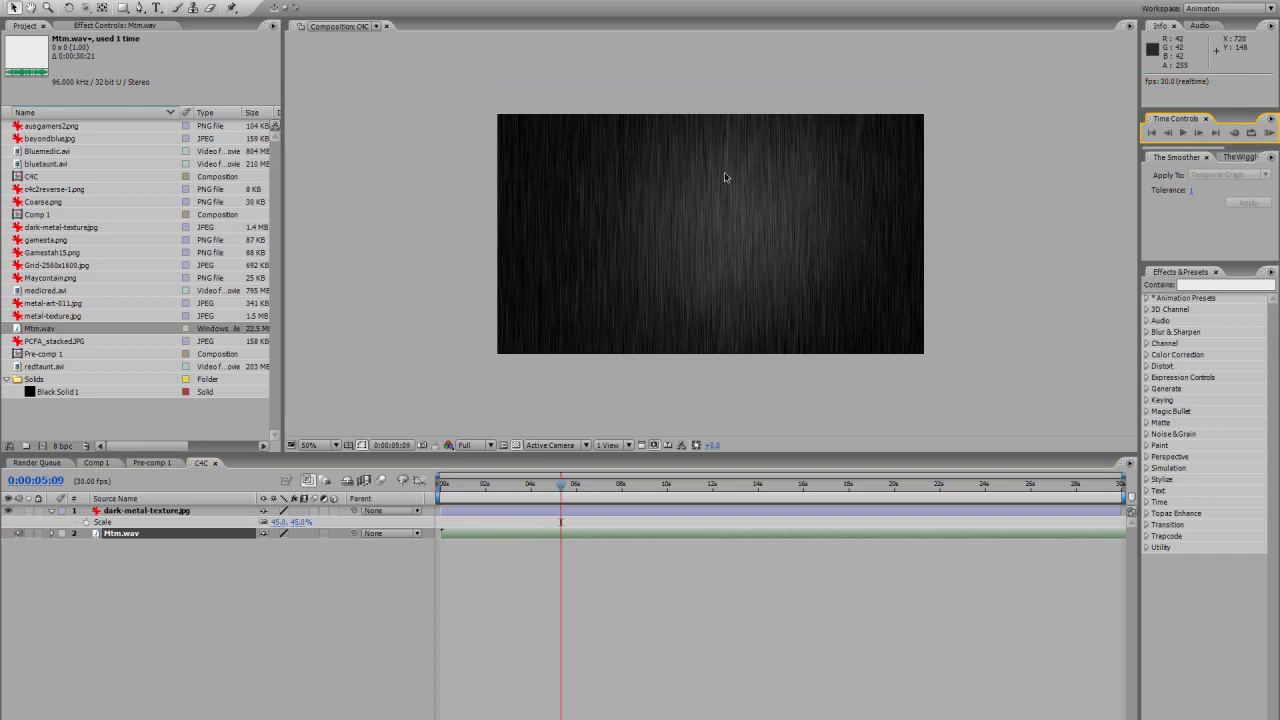
left_click(445, 488)
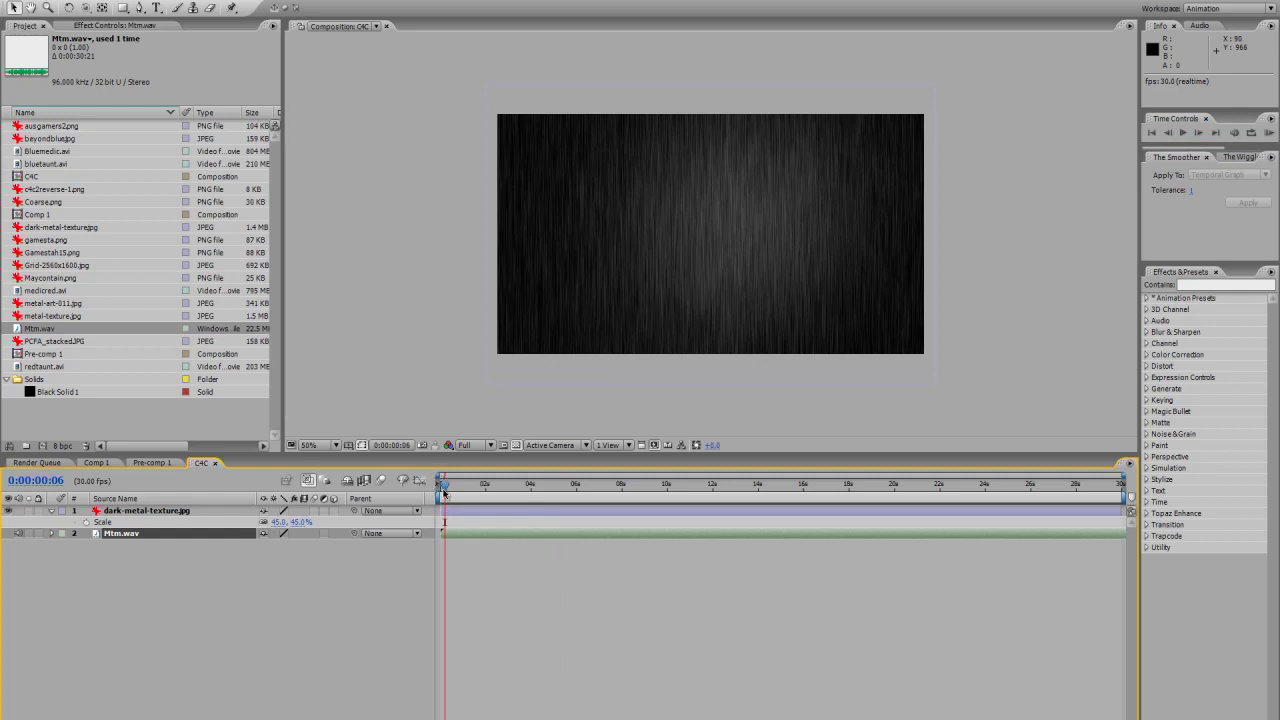
left_click_drag(444, 493, 434, 498)
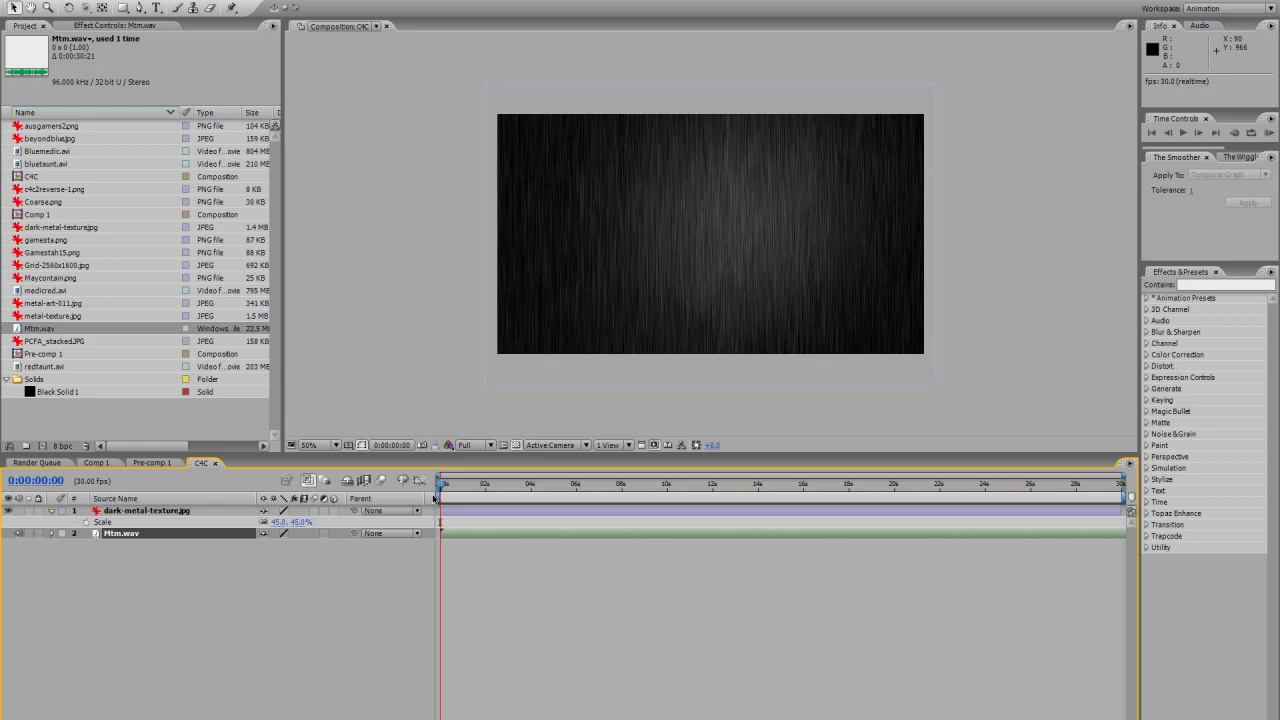
- Play an audio-only preview and add layer markers on the music beats from 0:00:06:17
key("KP_Decimal")
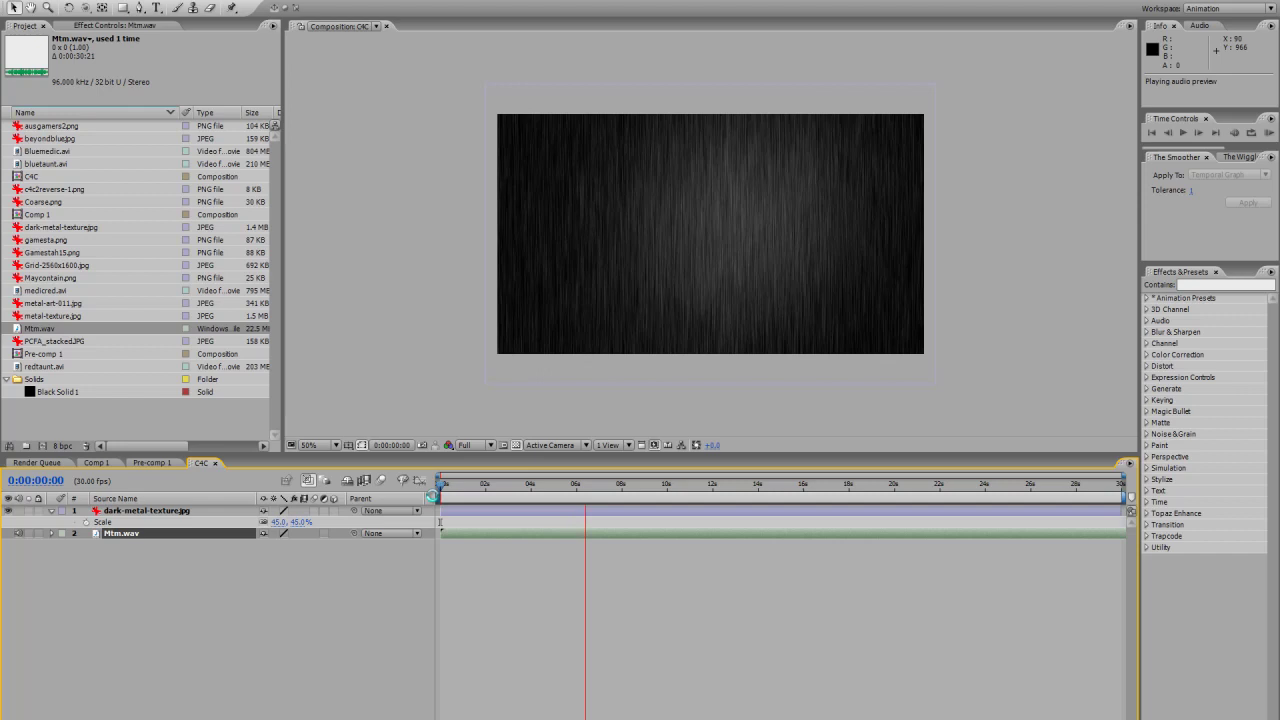
key("KP_Multiply")
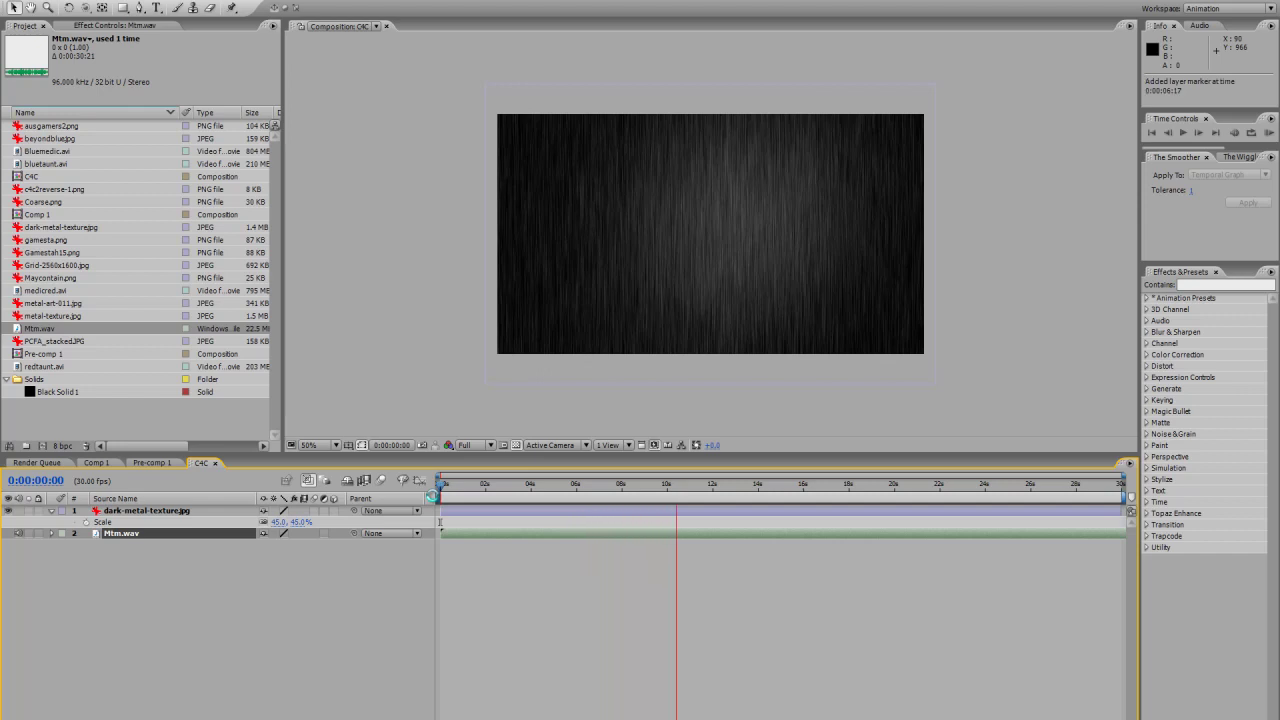
key("KP_Multiply")
key("KP_Multiply")
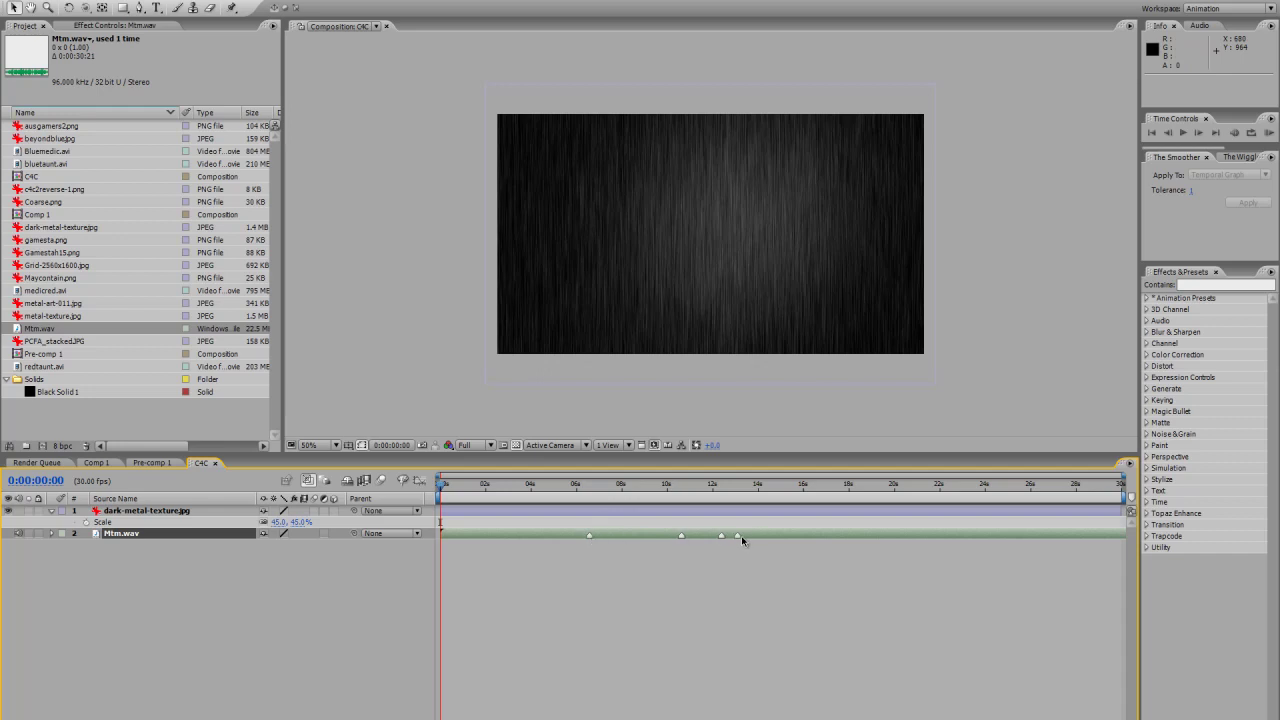
- Delete all layer markers from the Mtm.wav layer
left_click(590, 498)
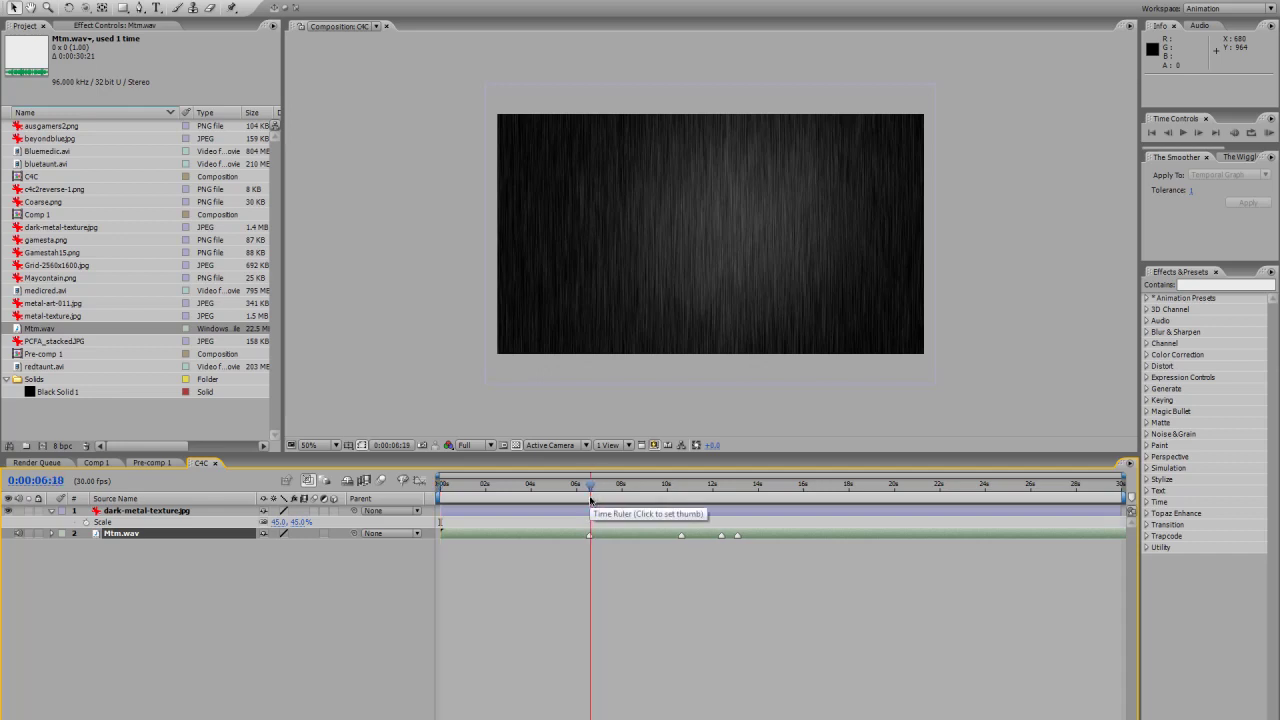
left_click_drag(590, 498, 589, 499)
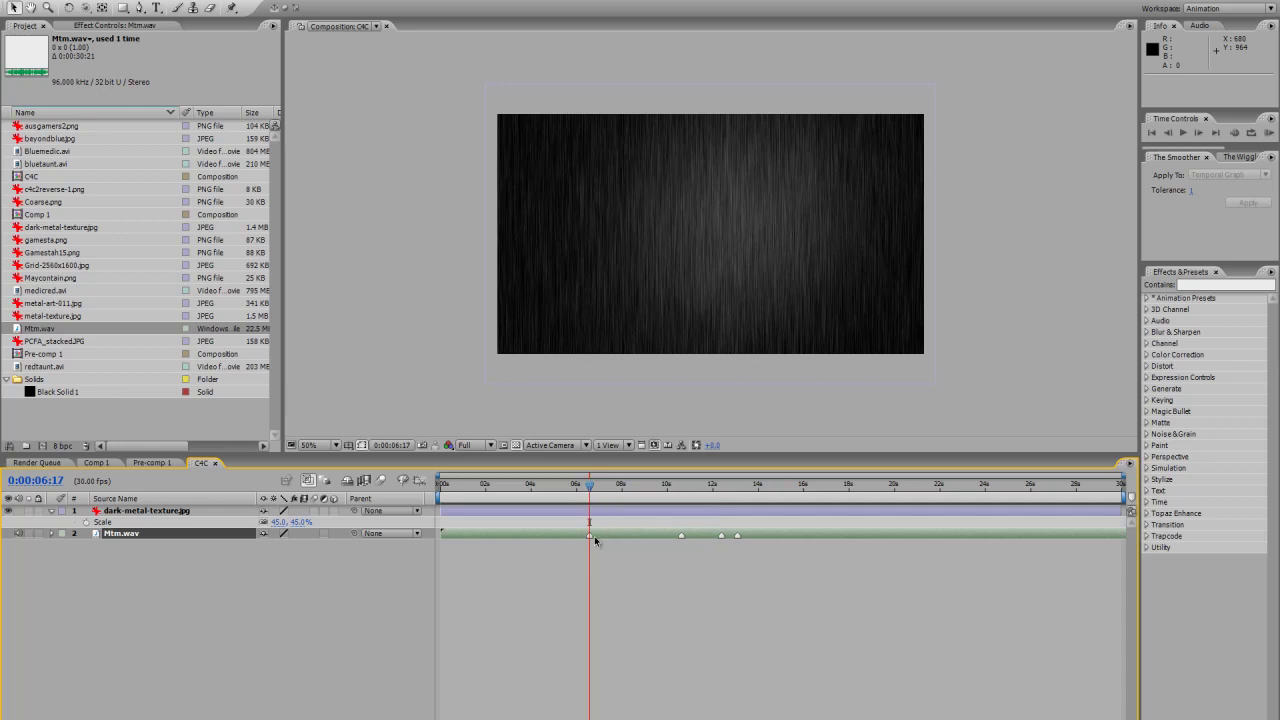
right_click(593, 539)
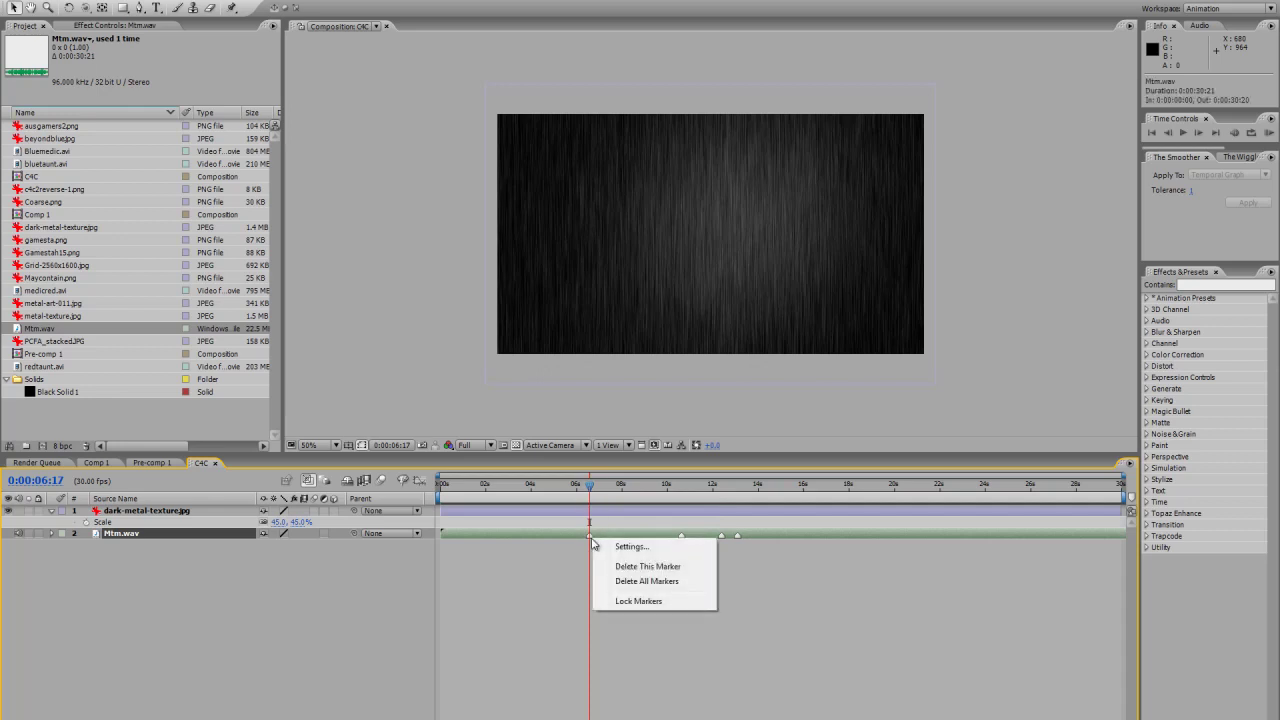
left_click(630, 581)
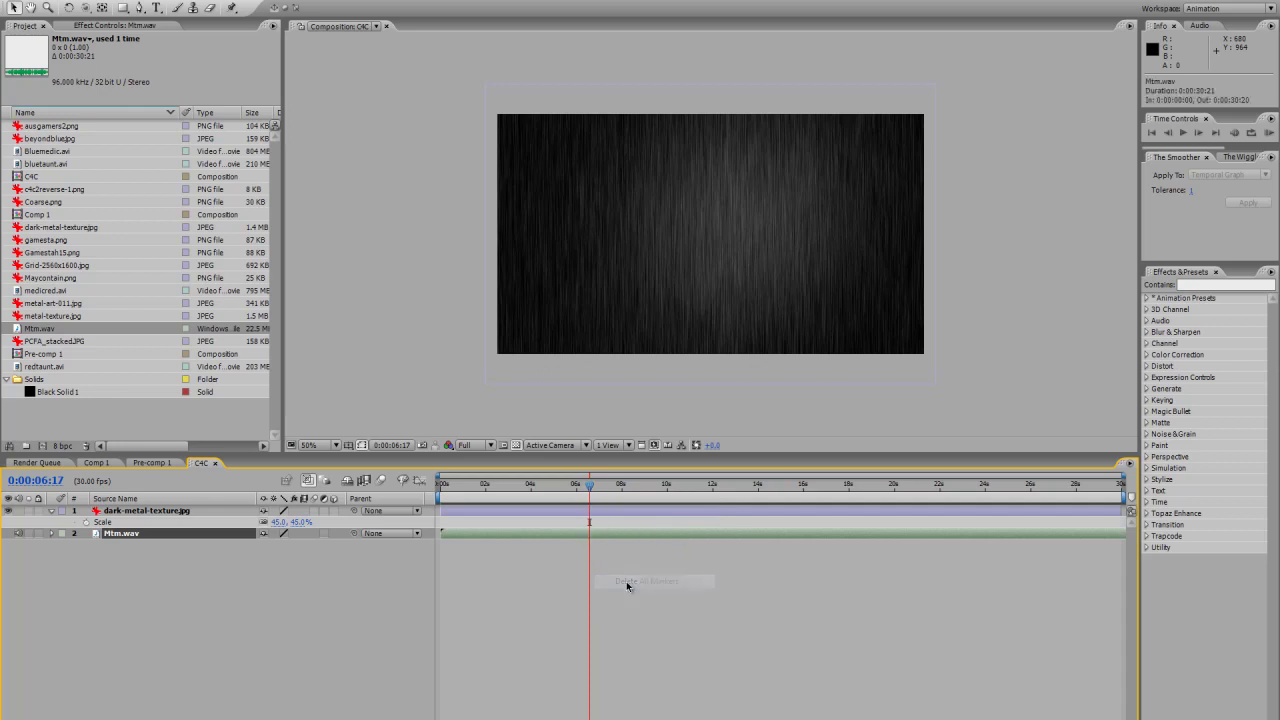
left_click(463, 495)
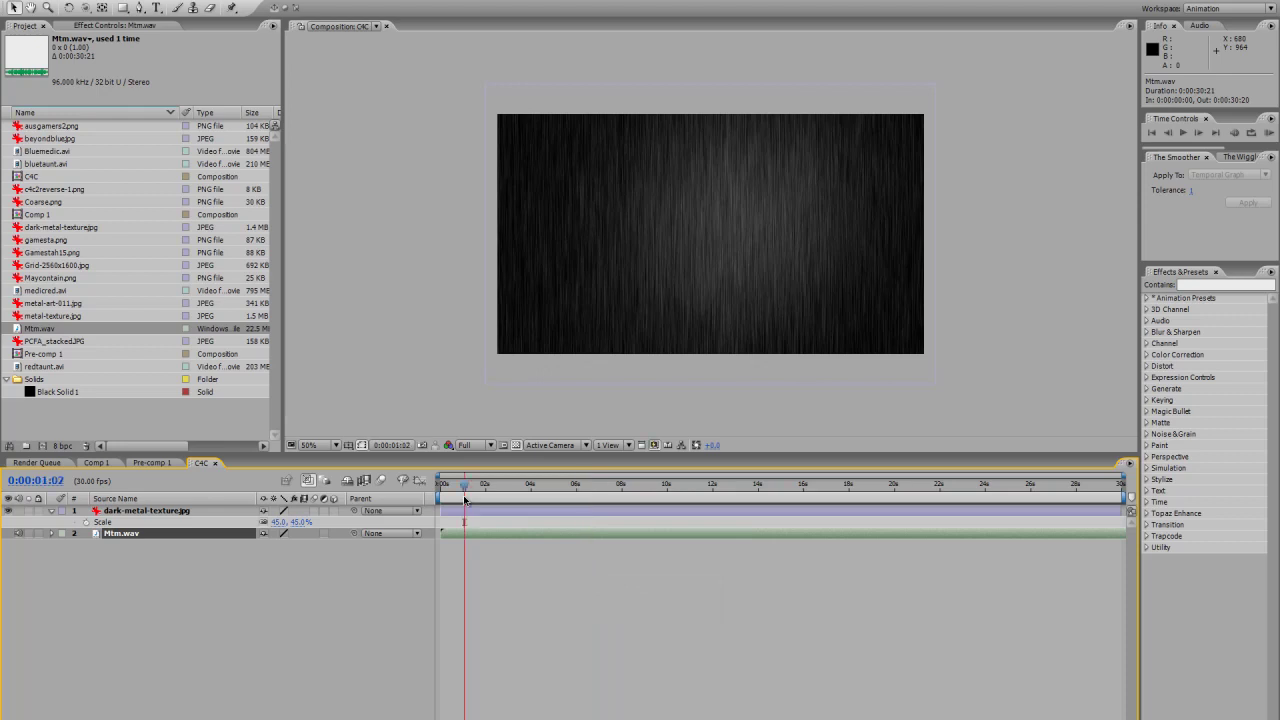
- Inspect the Mtm.wav audio waveform, collapse it, and select the dark metal texture layer
left_click(53, 535)
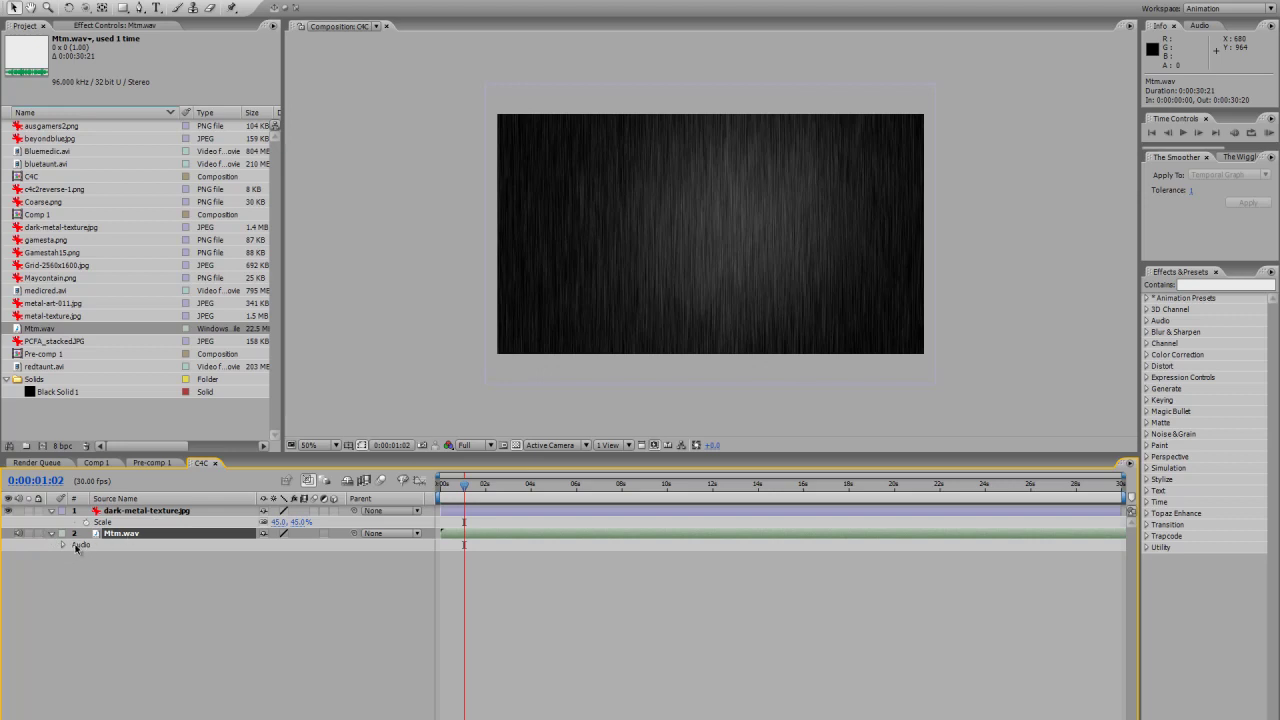
left_click(63, 545)
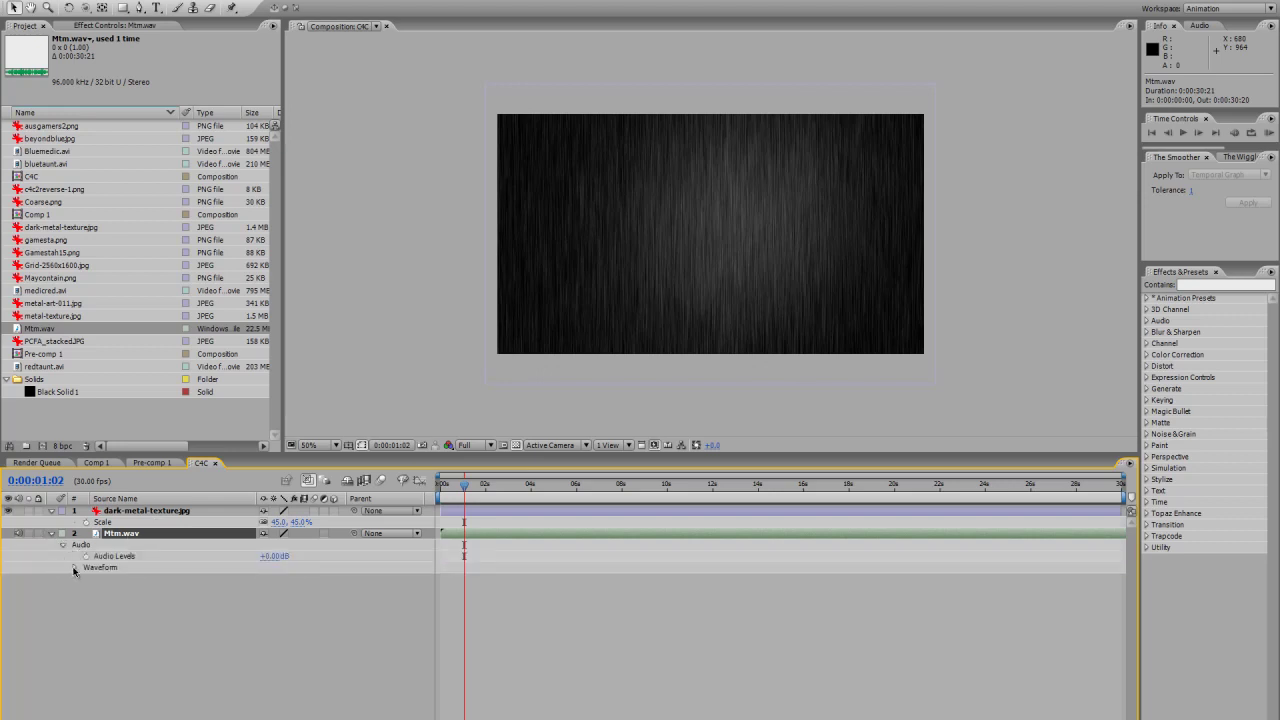
left_click(73, 568)
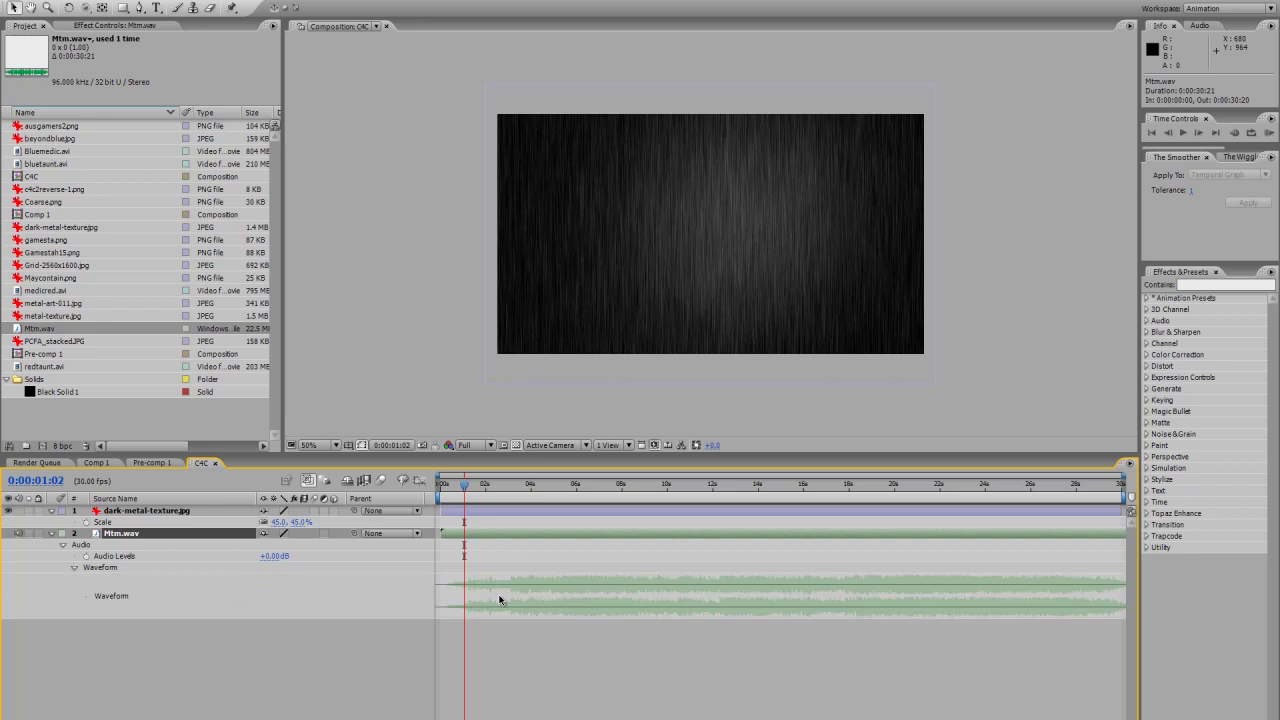
key("l")
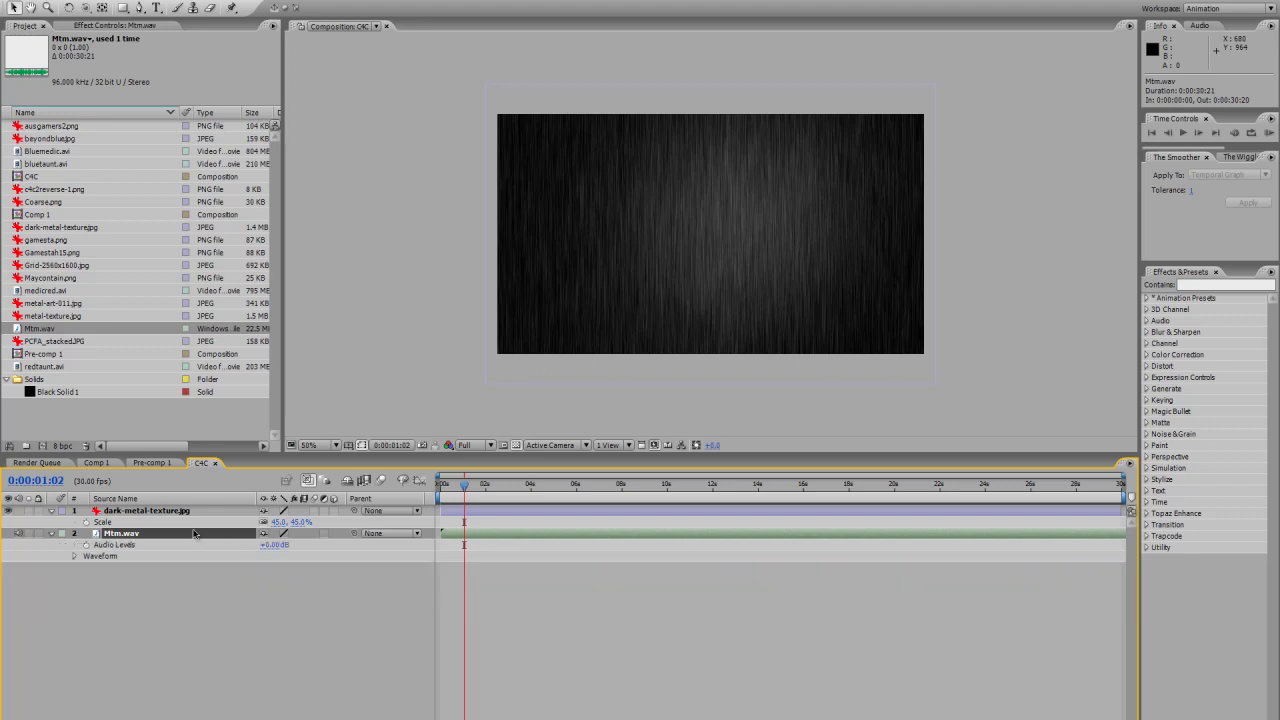
key("l")
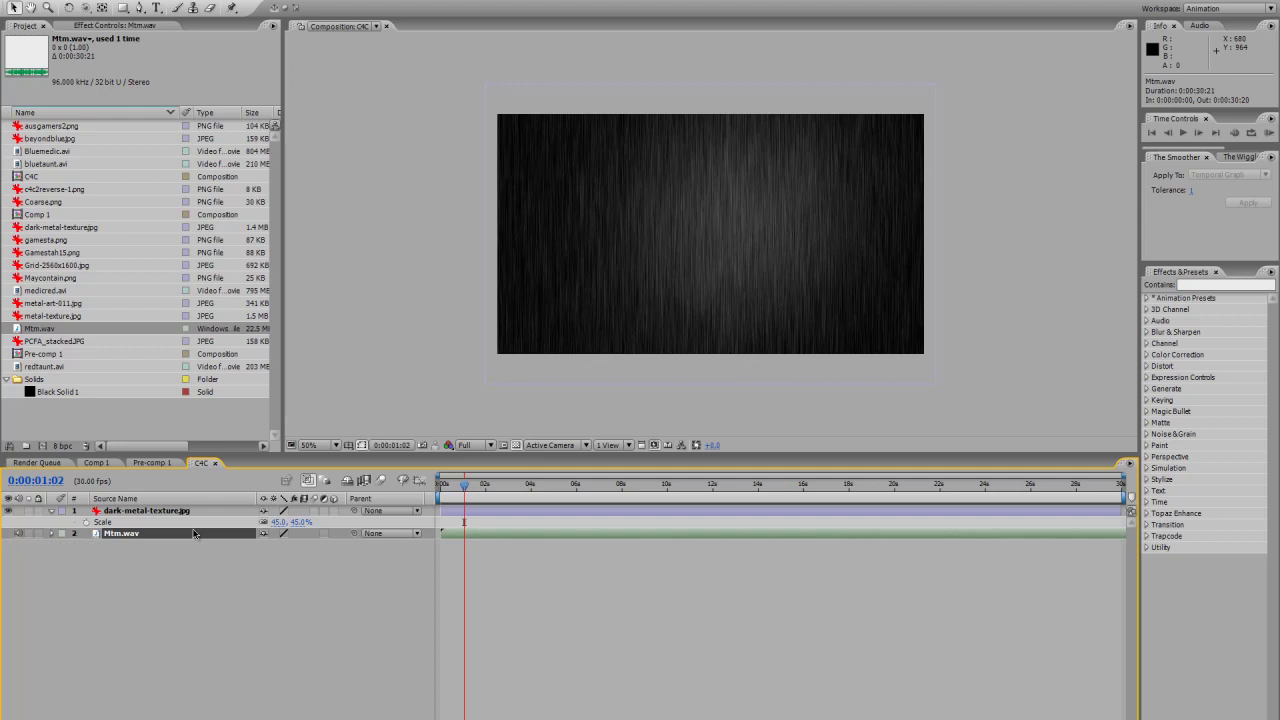
key("l")
key("l")
key("l")
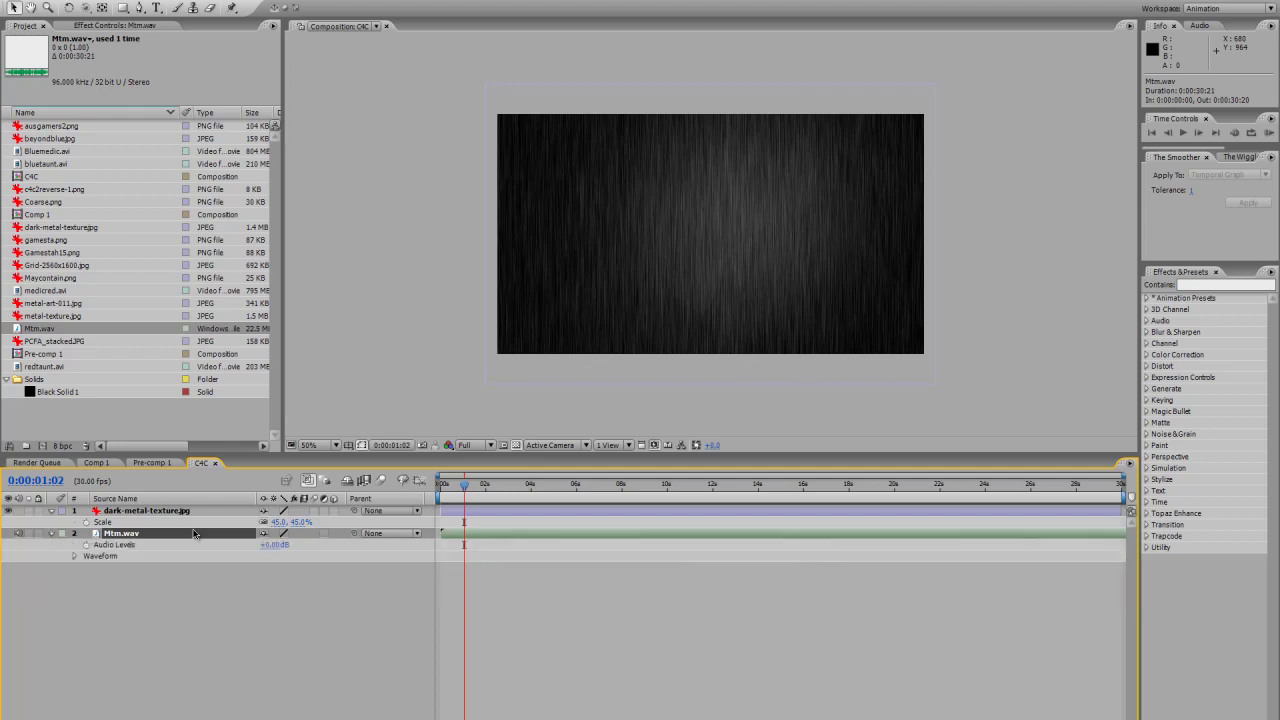
key("l")
key("l")
key("l")
key("l")
left_click(180, 512)
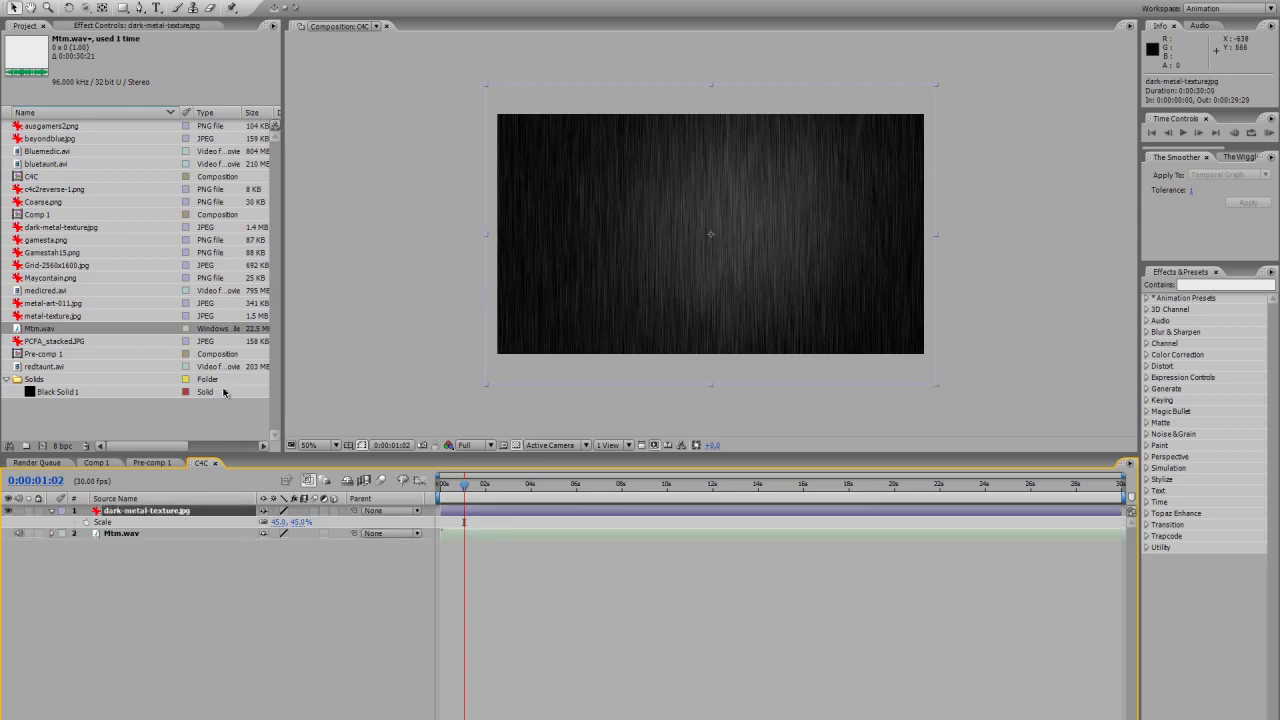
left_click(153, 463)
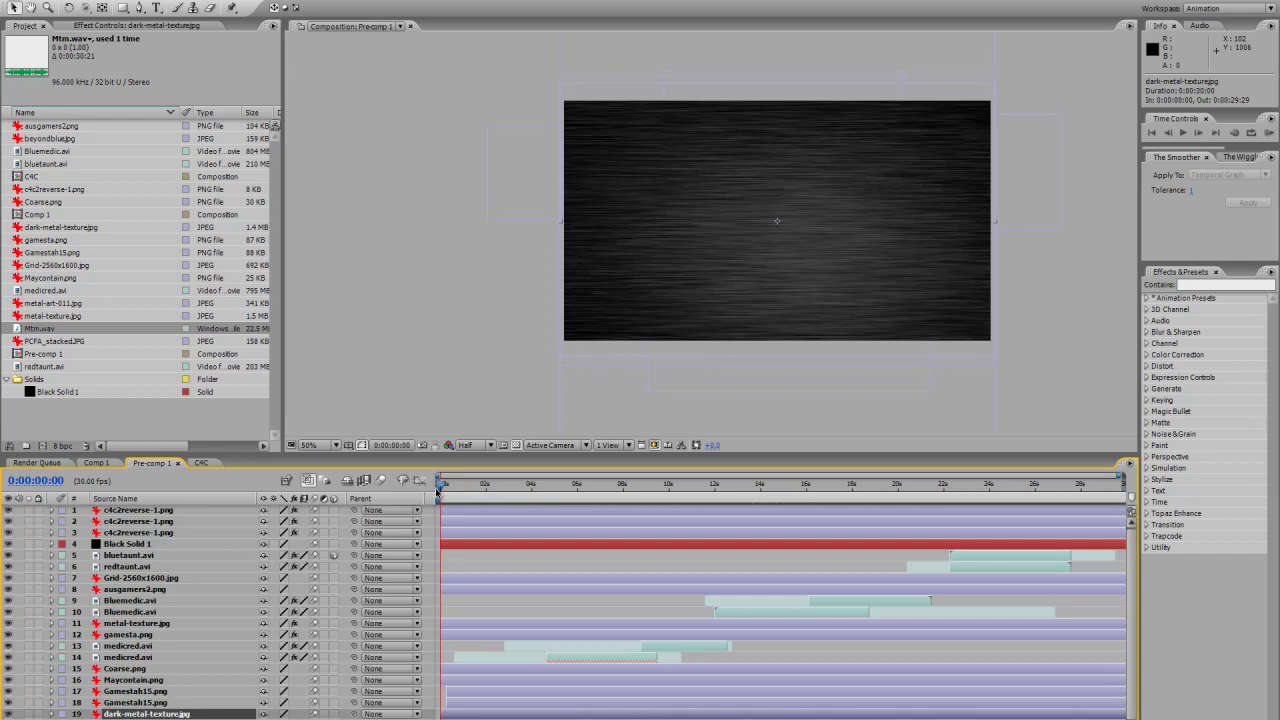
left_click_drag(441, 488, 481, 489)
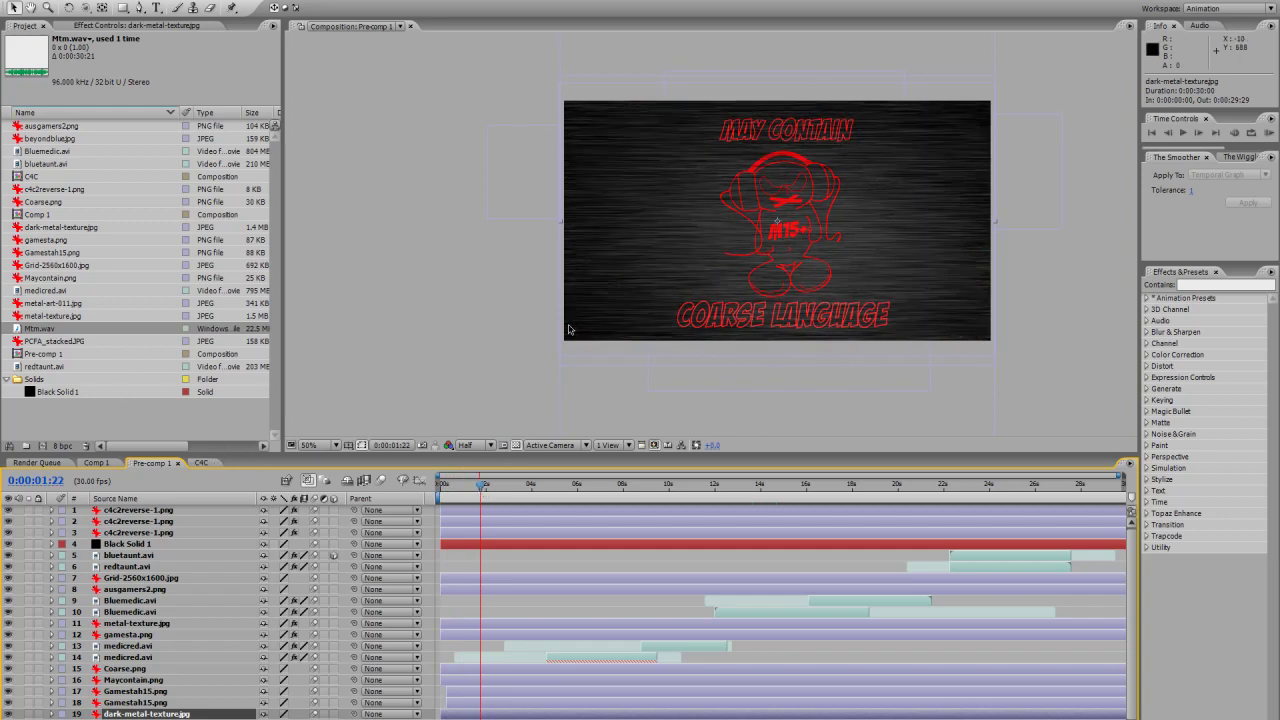
- Add Gamestah15.png to C4C above the metal texture and scale it down to 42%
left_click(201, 462)
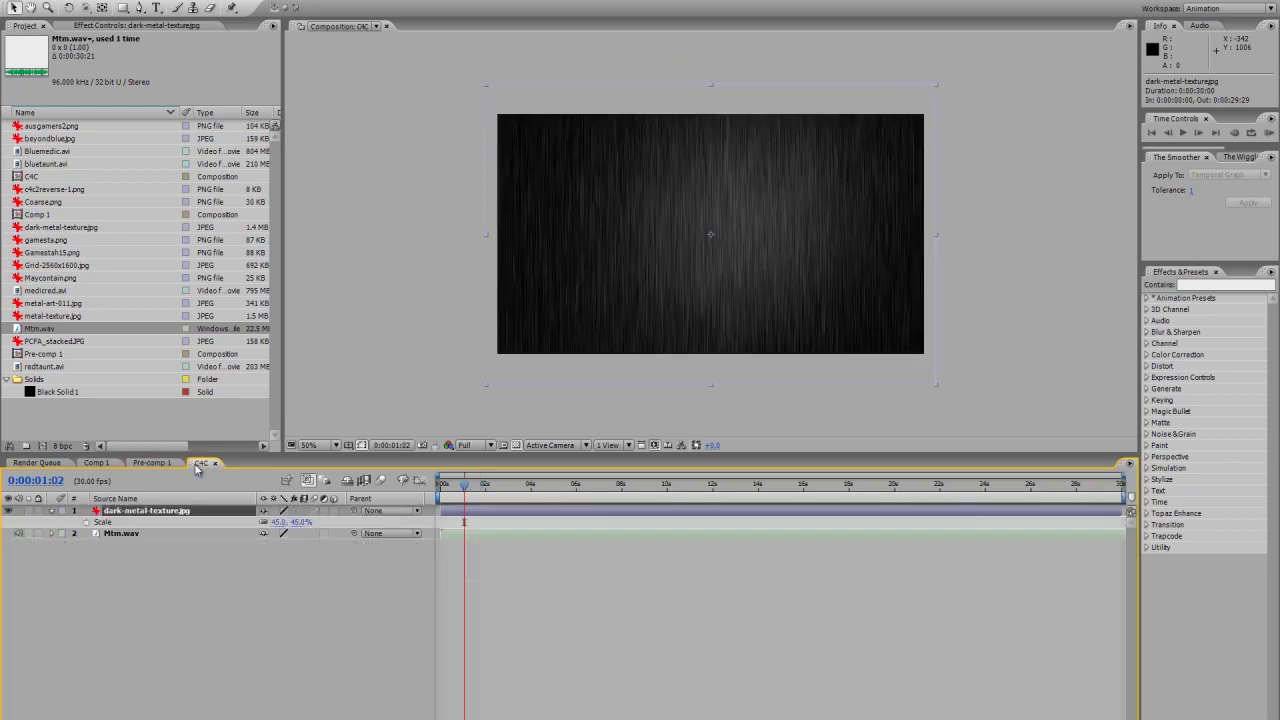
left_click_drag(45, 256, 214, 512)
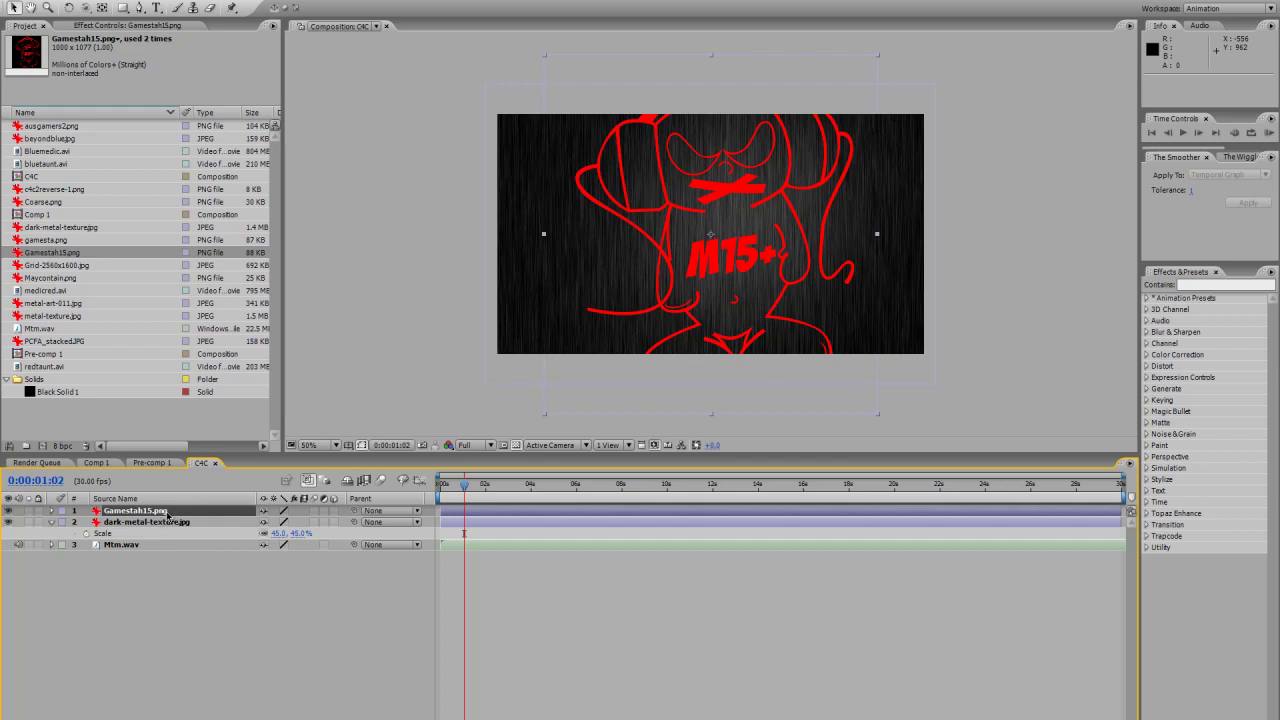
left_click(52, 523)
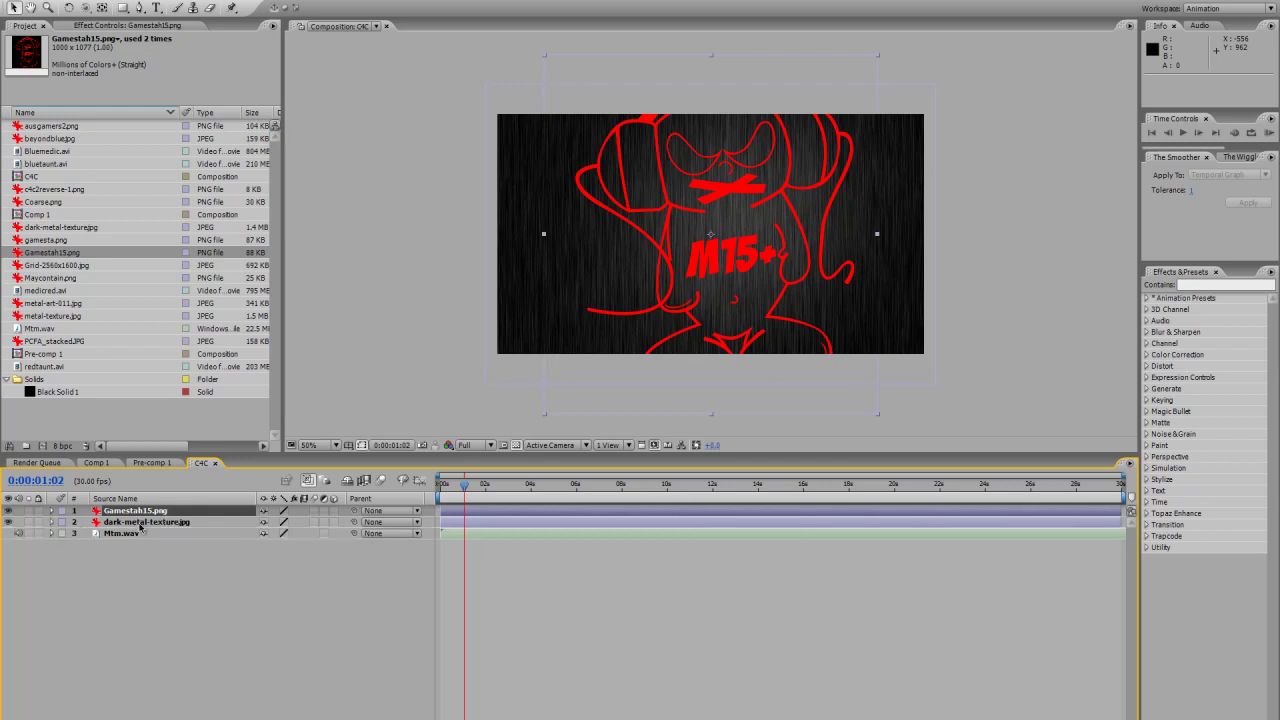
left_click_drag(148, 512, 157, 544)
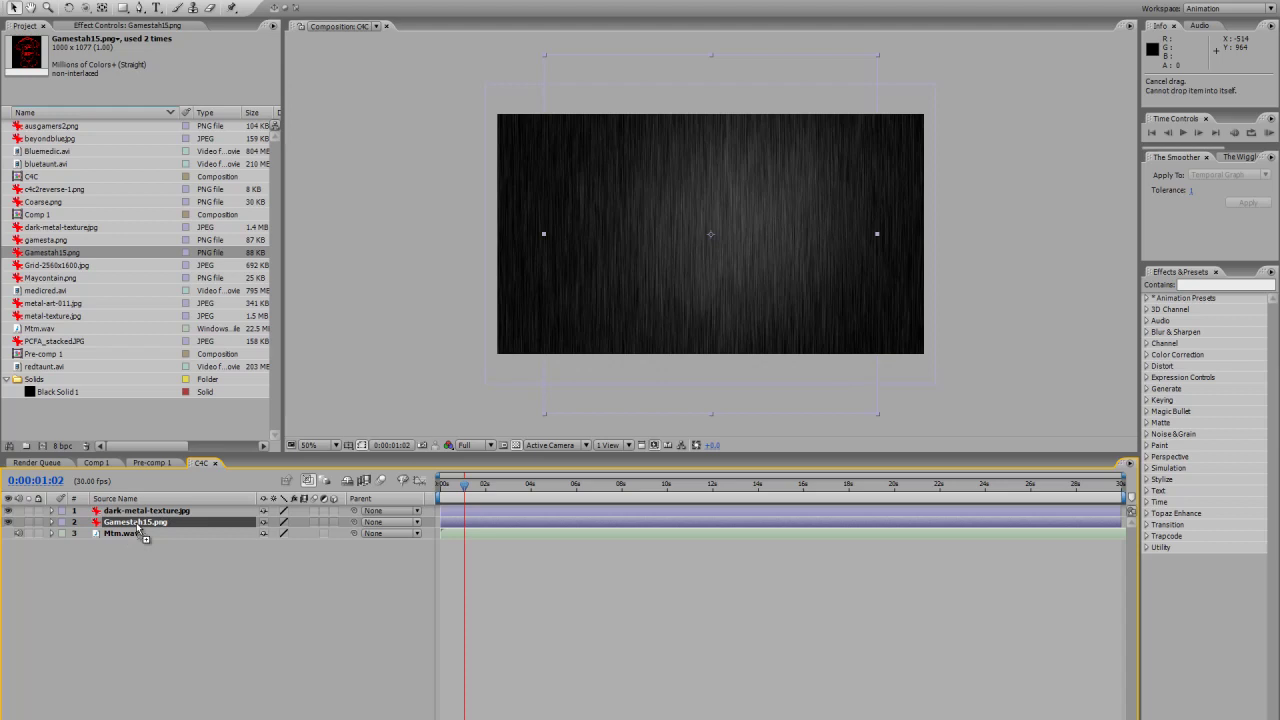
left_click_drag(143, 526, 152, 512)
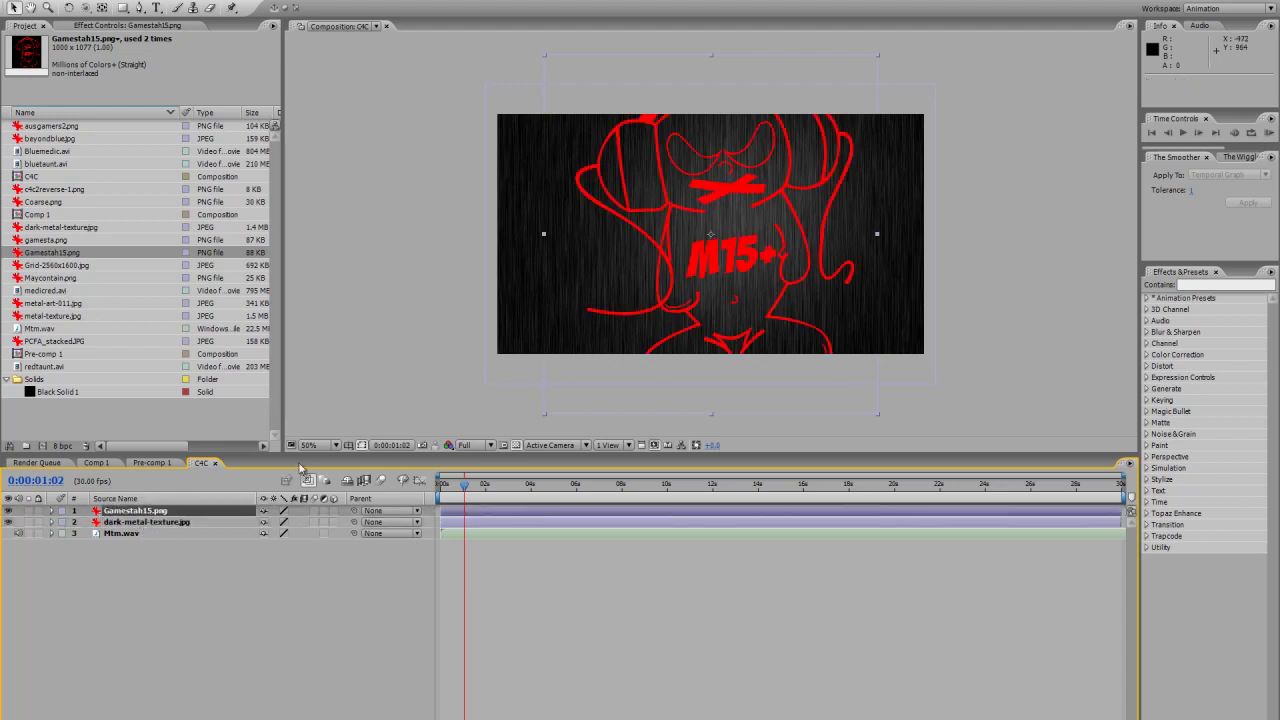
key("s")
left_click_drag(300, 522, 248, 522)
left_click(376, 362)
left_click(91, 241)
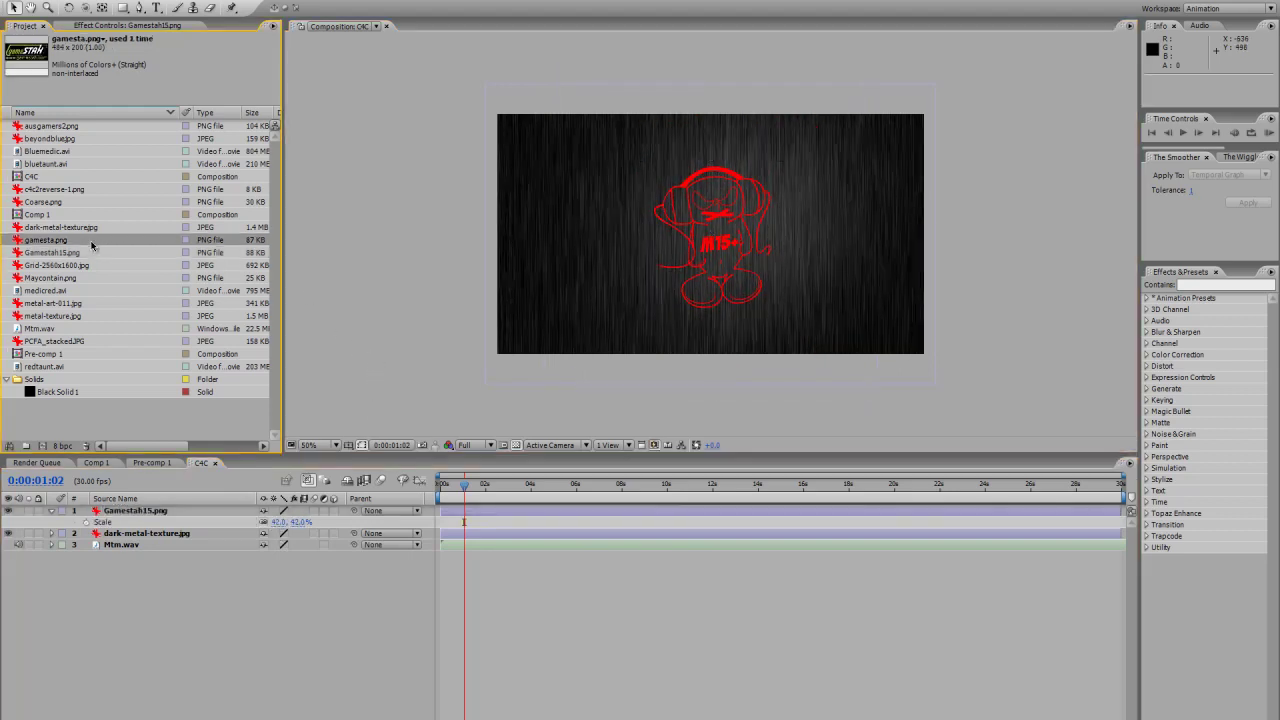
left_click(86, 229)
left_click(64, 304)
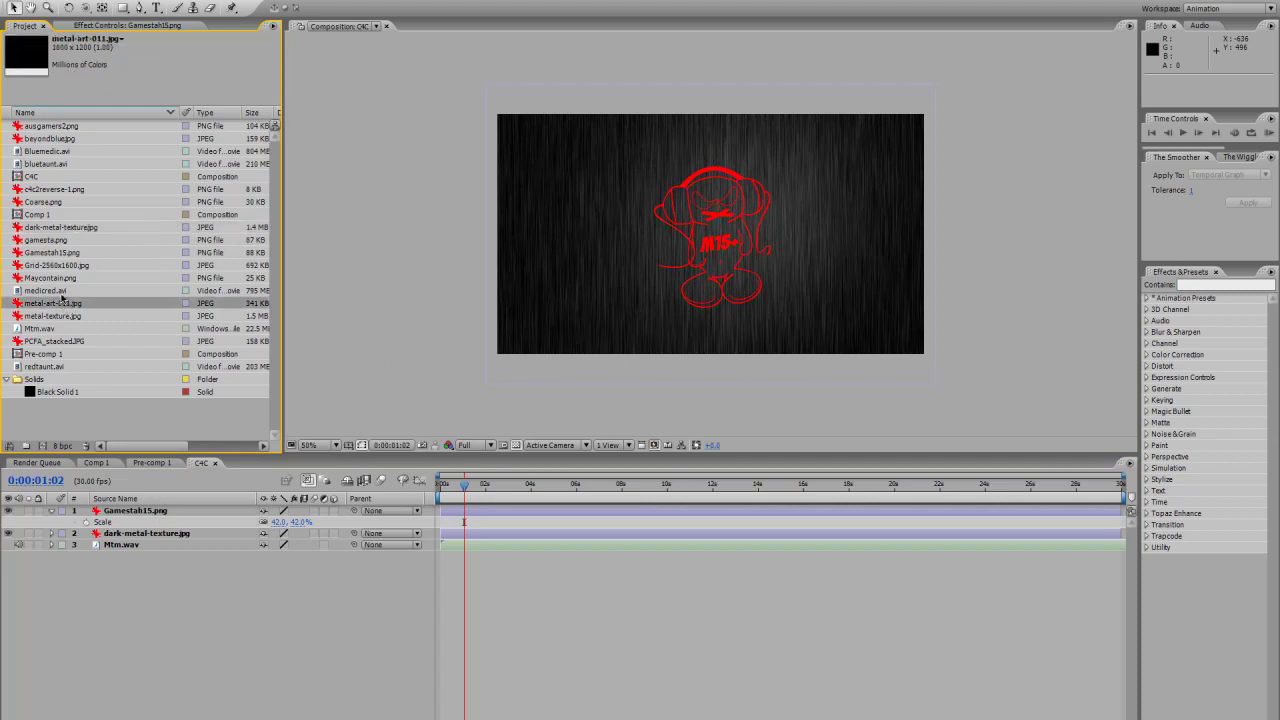
left_click(67, 127)
left_click(67, 139)
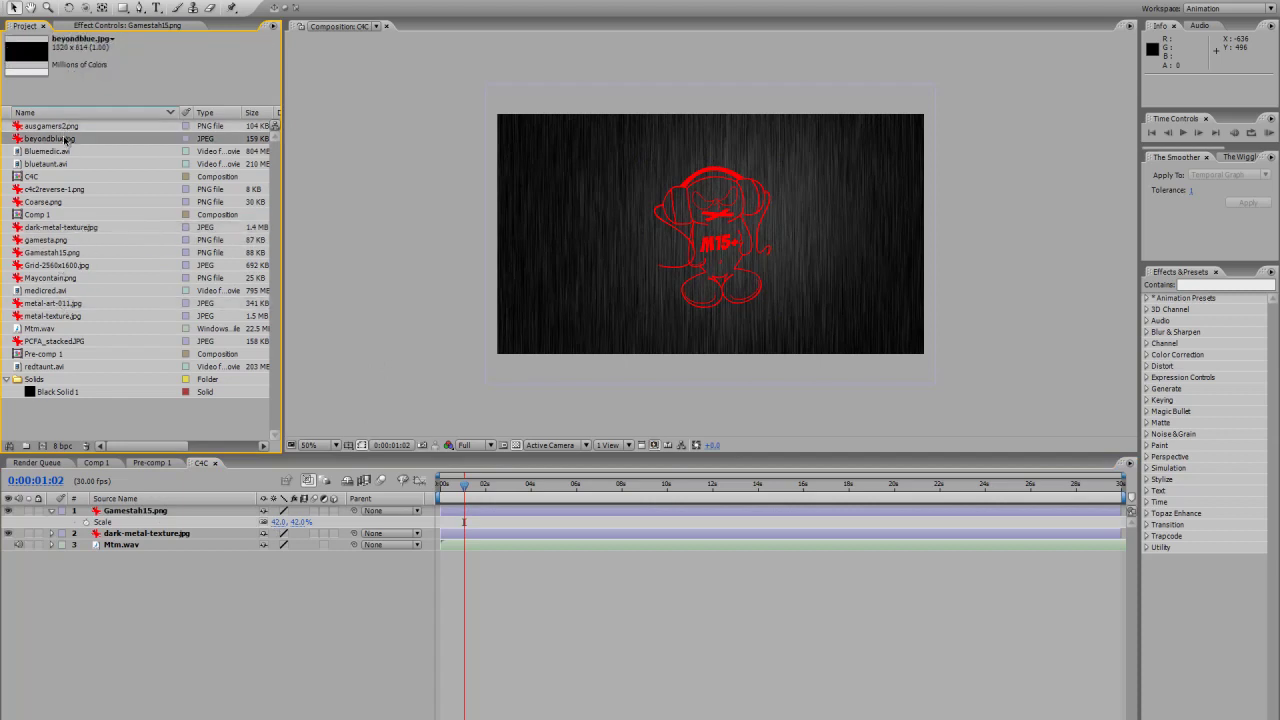
left_click(78, 190)
left_click(73, 203)
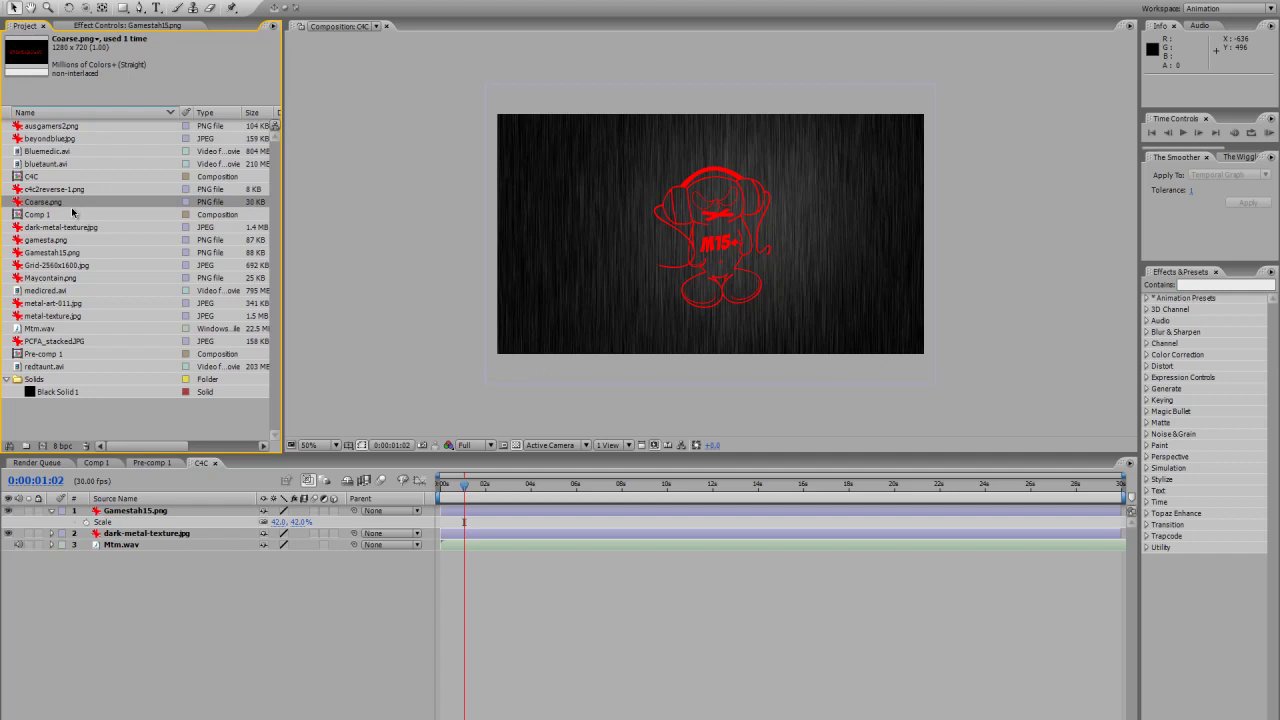
left_click_drag(72, 207, 708, 230)
left_click_drag(607, 229, 646, 337)
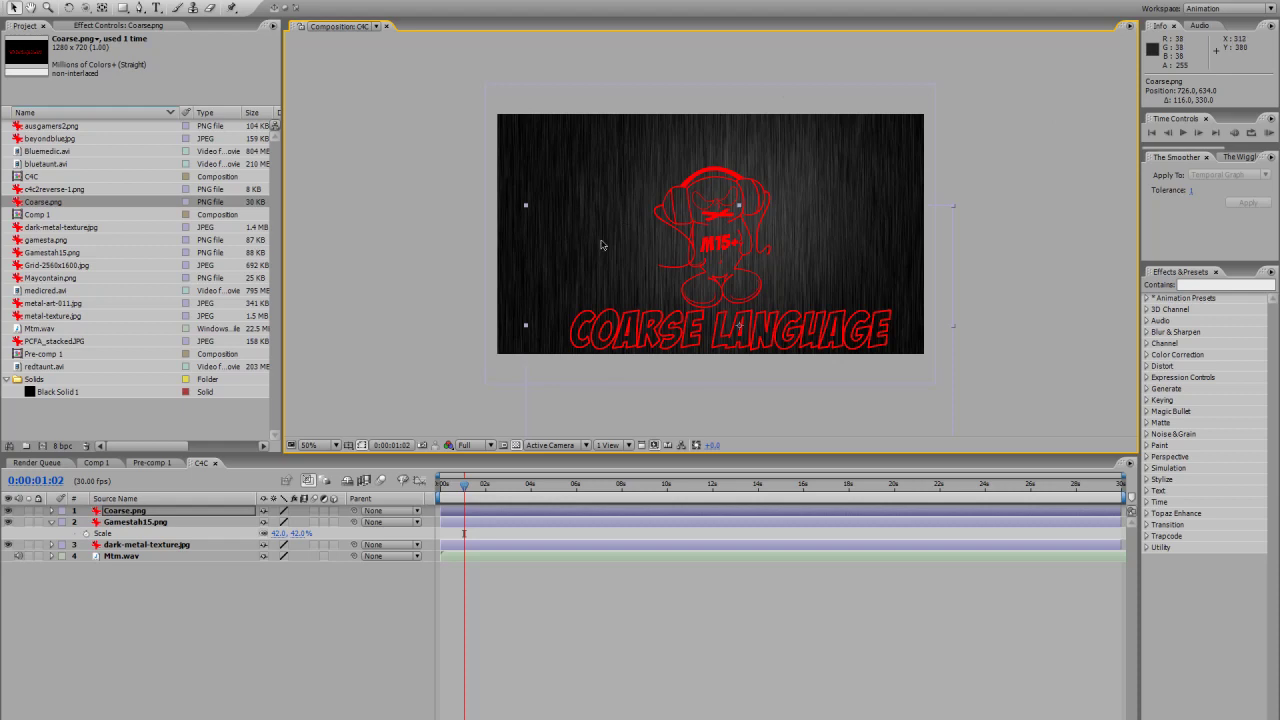
left_click_drag(50, 277, 143, 522)
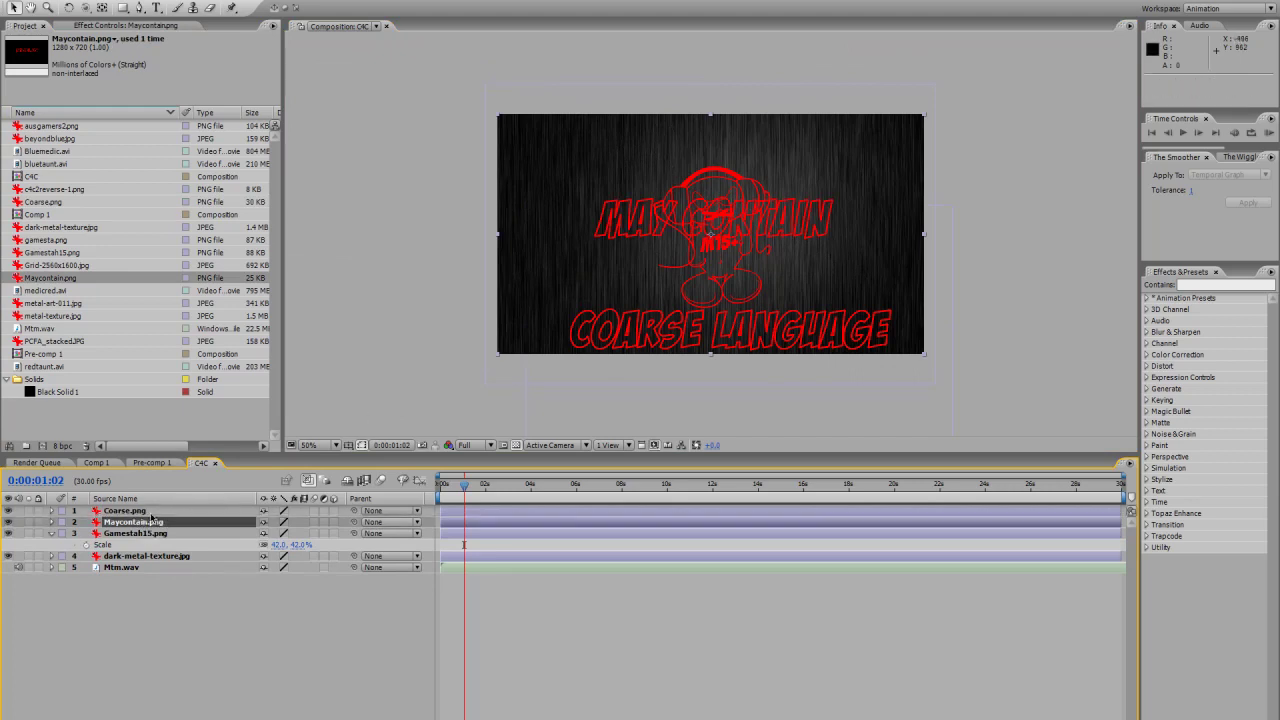
left_click_drag(697, 235, 690, 122)
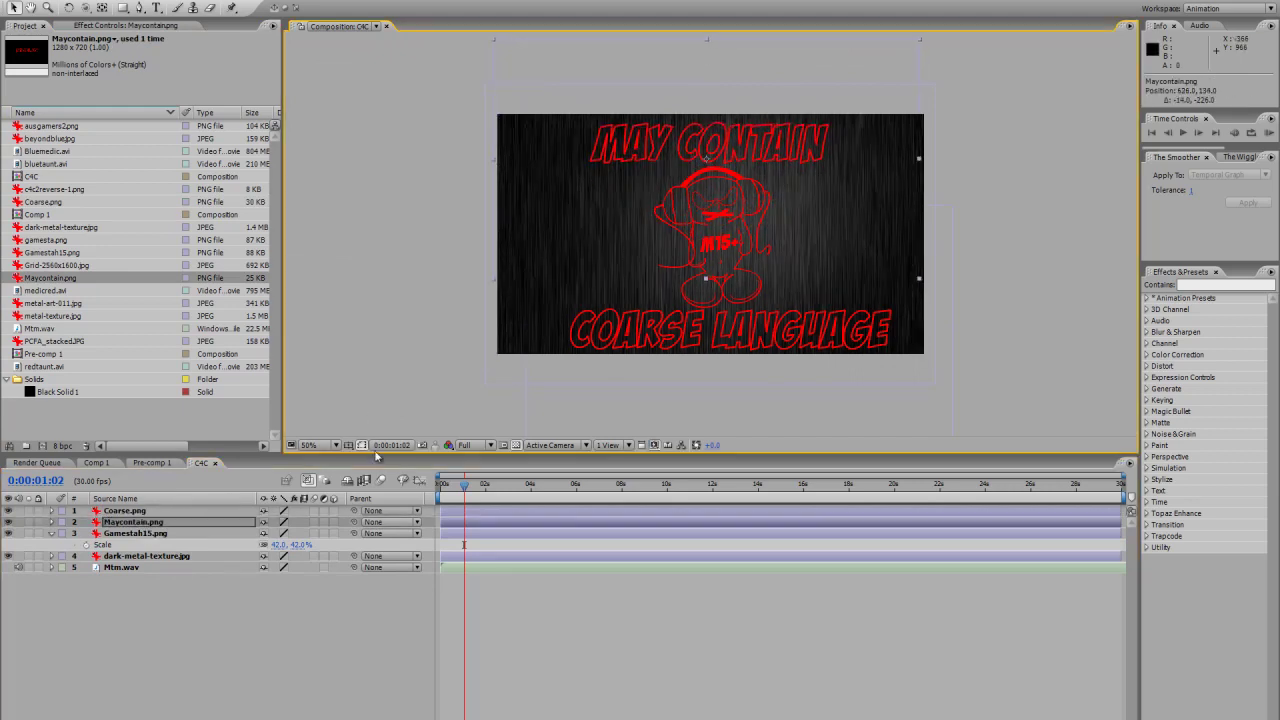
key("s")
left_click(164, 512)
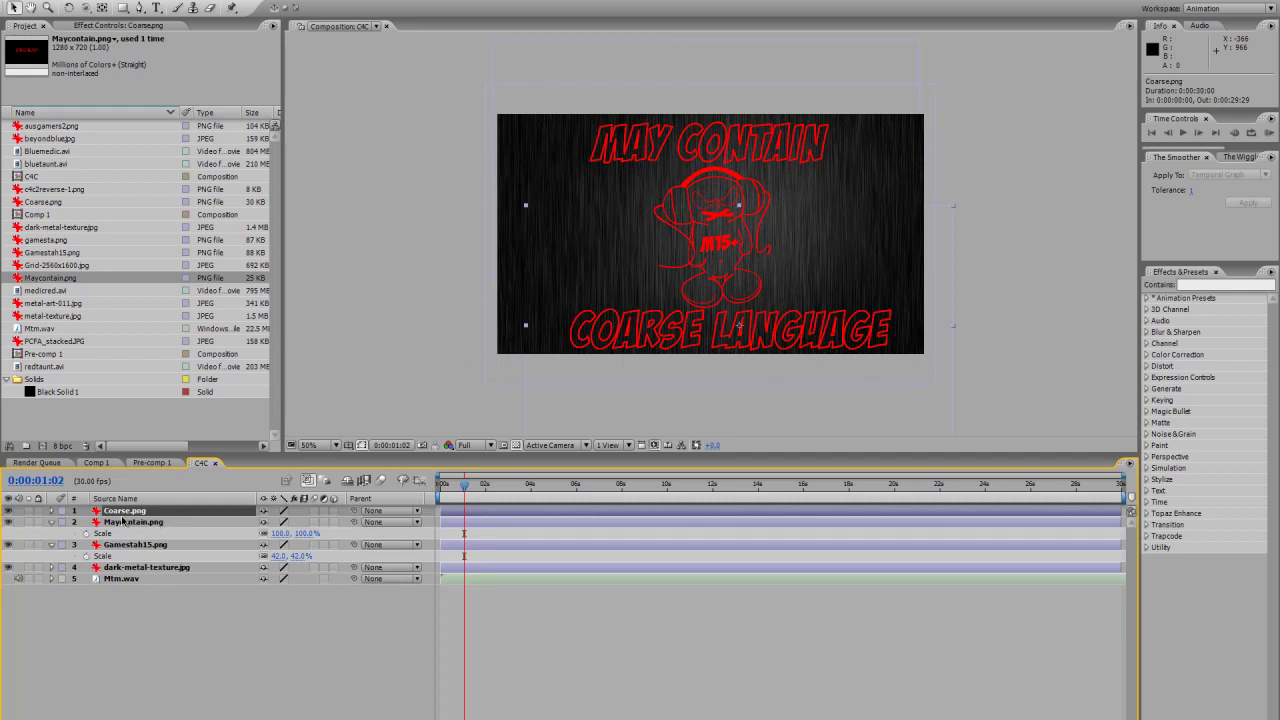
- Scale the Coarse and Maycontain layers together to 69%, then return to the composition start
left_click(54, 522)
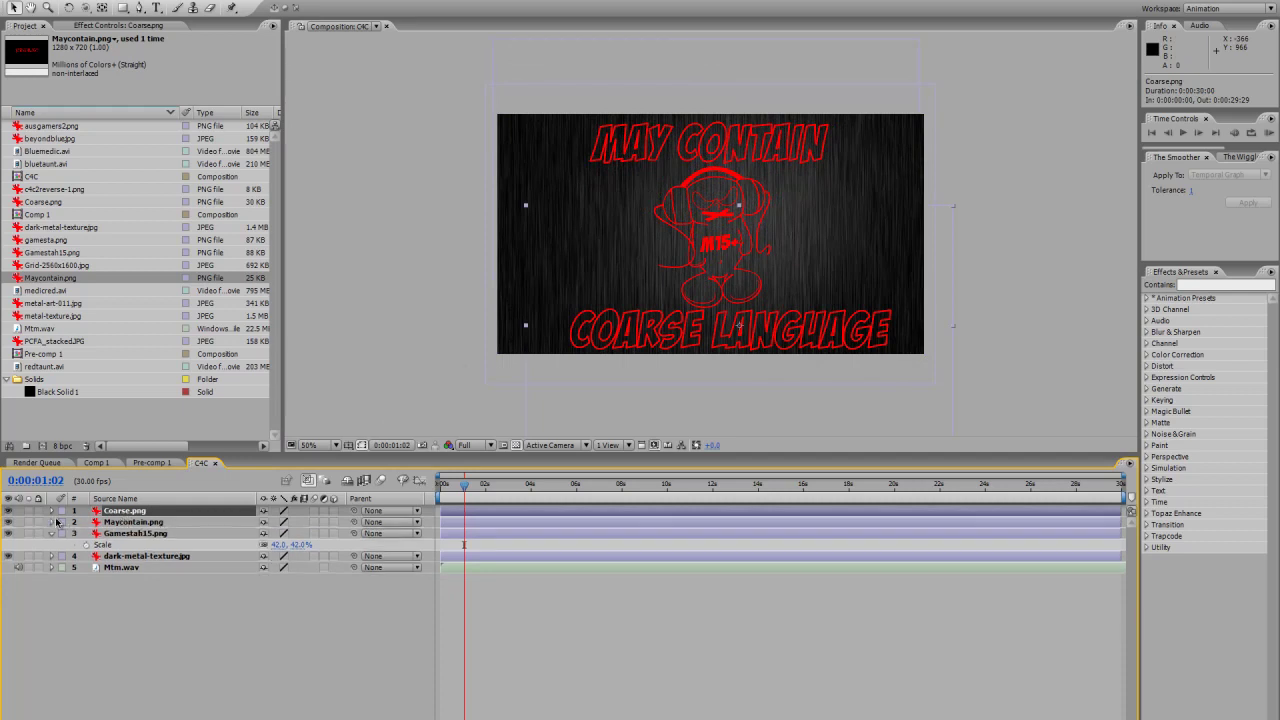
left_click(120, 522, "shift")
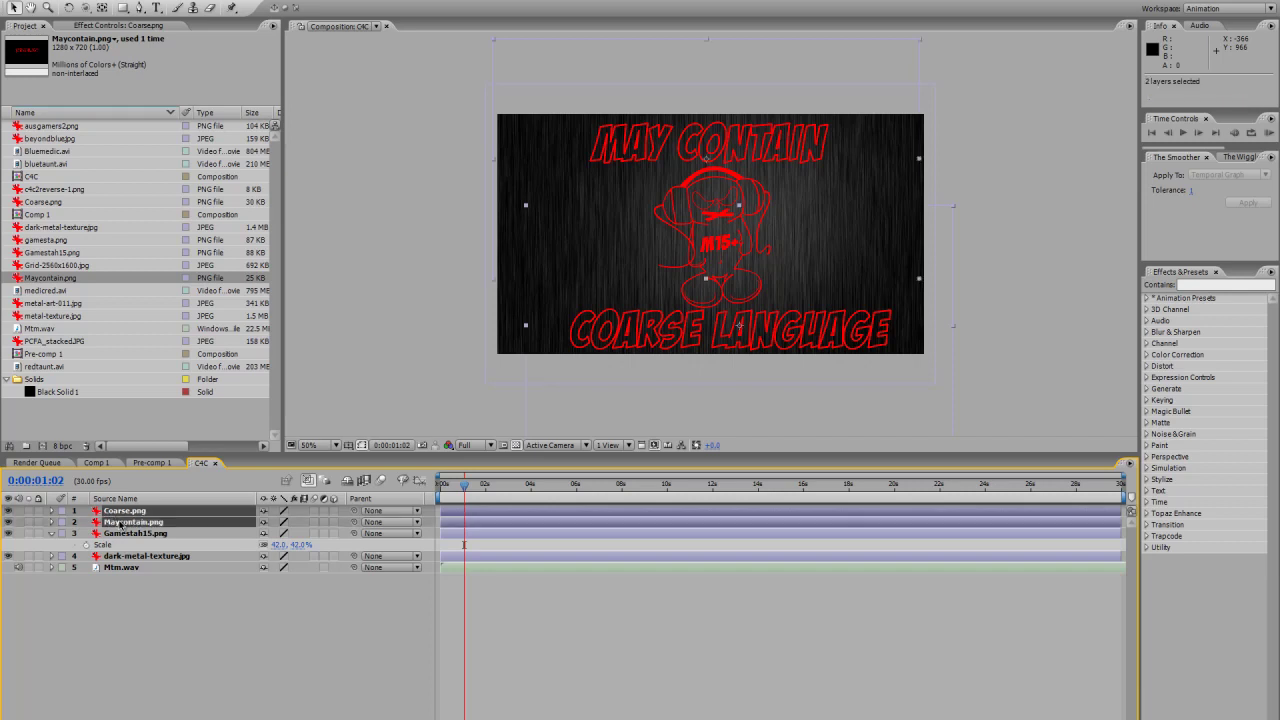
left_click(167, 557, "ctrl")
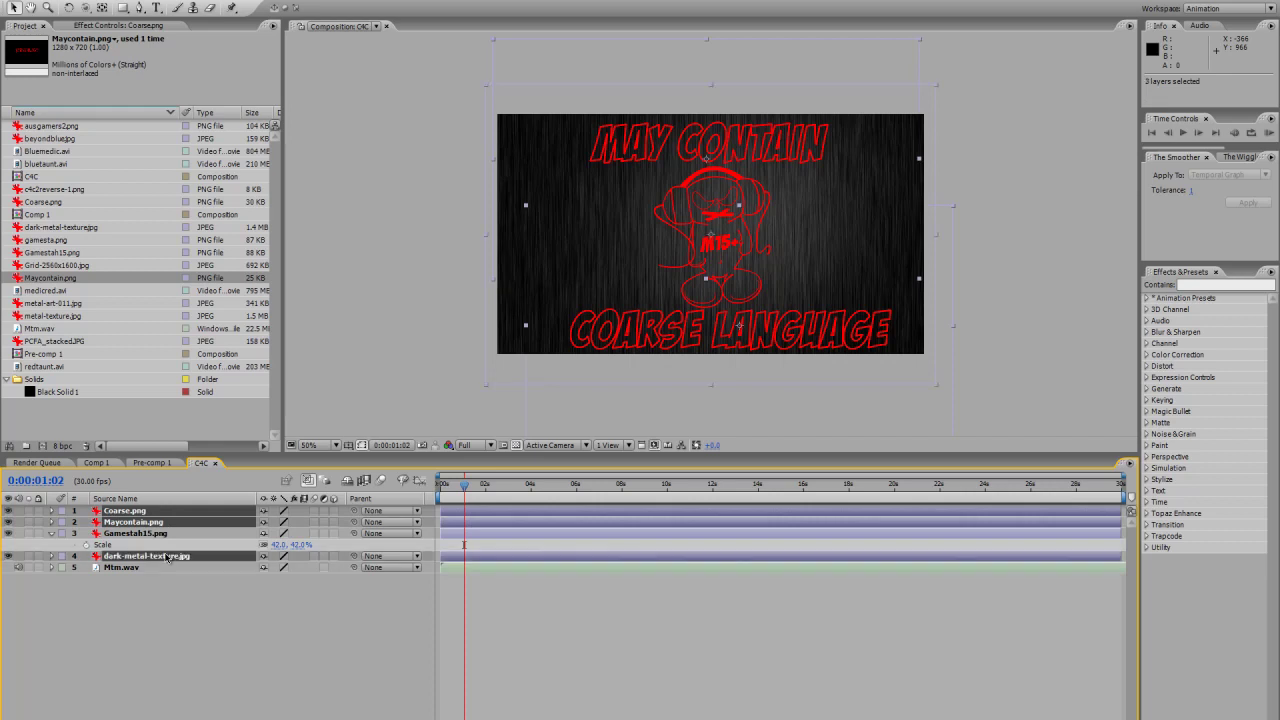
left_click(150, 557, "ctrl")
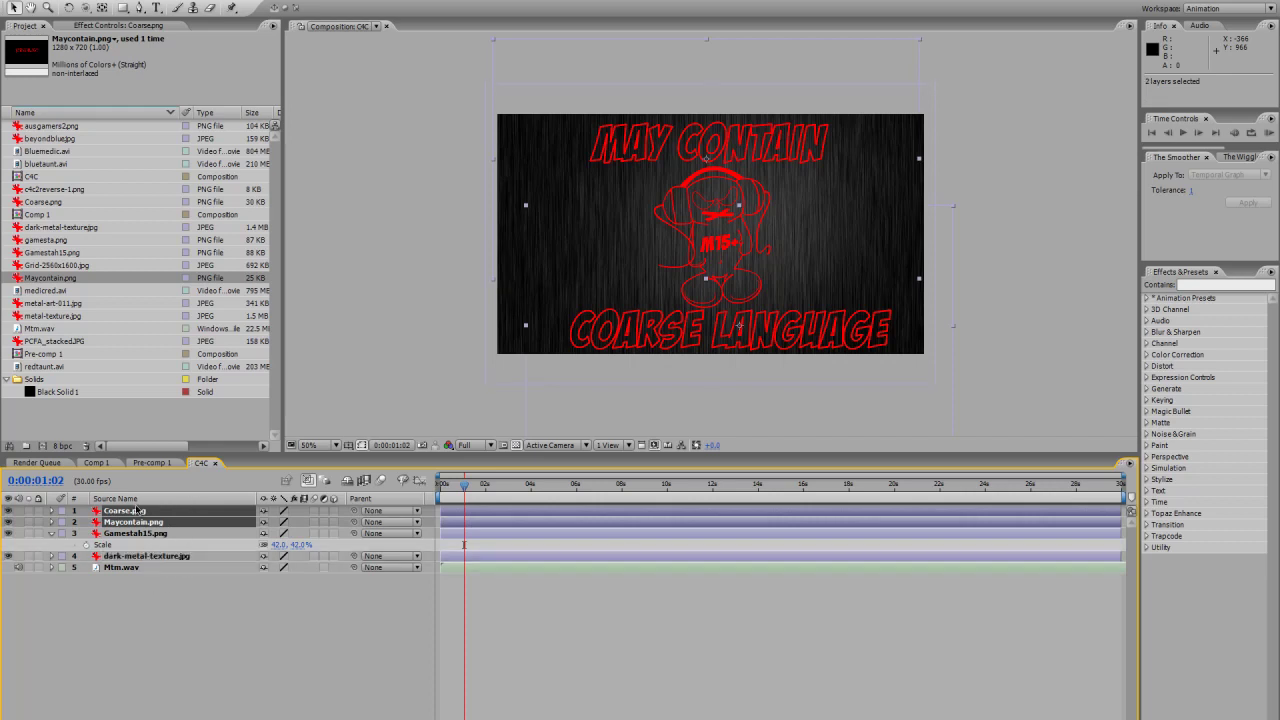
key("s")
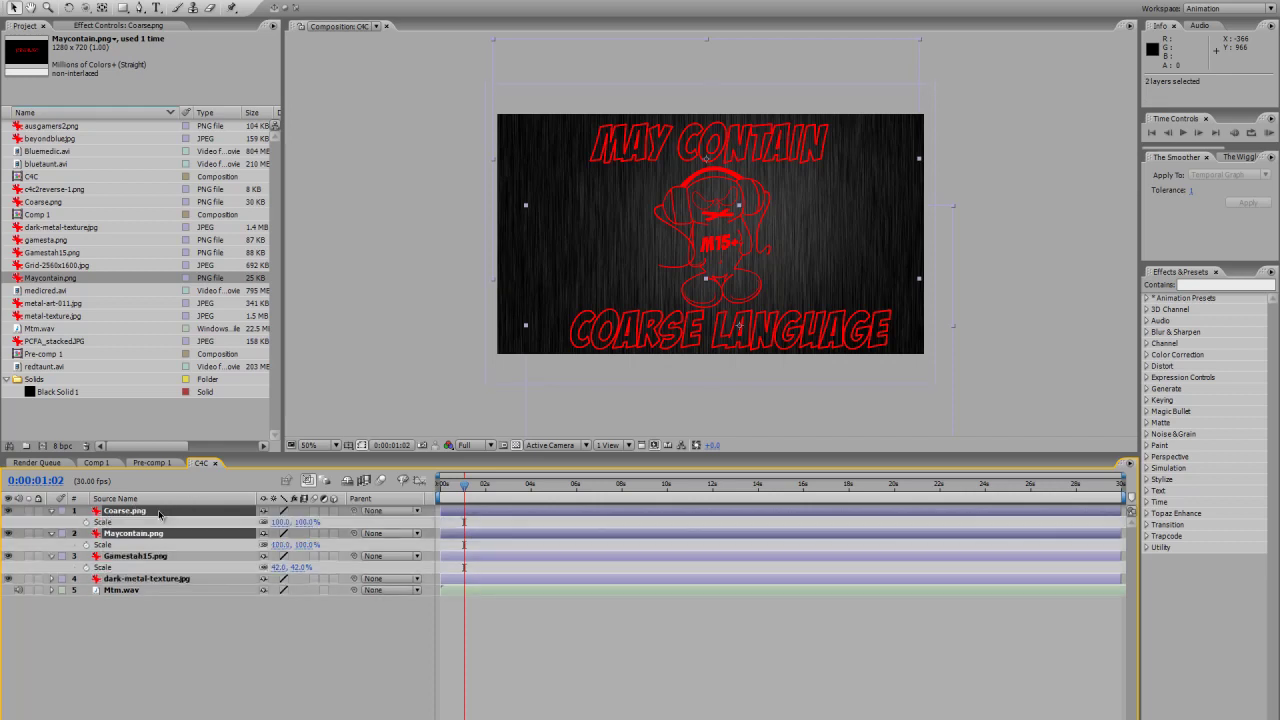
left_click_drag(300, 522, 269, 522)
left_click(951, 311)
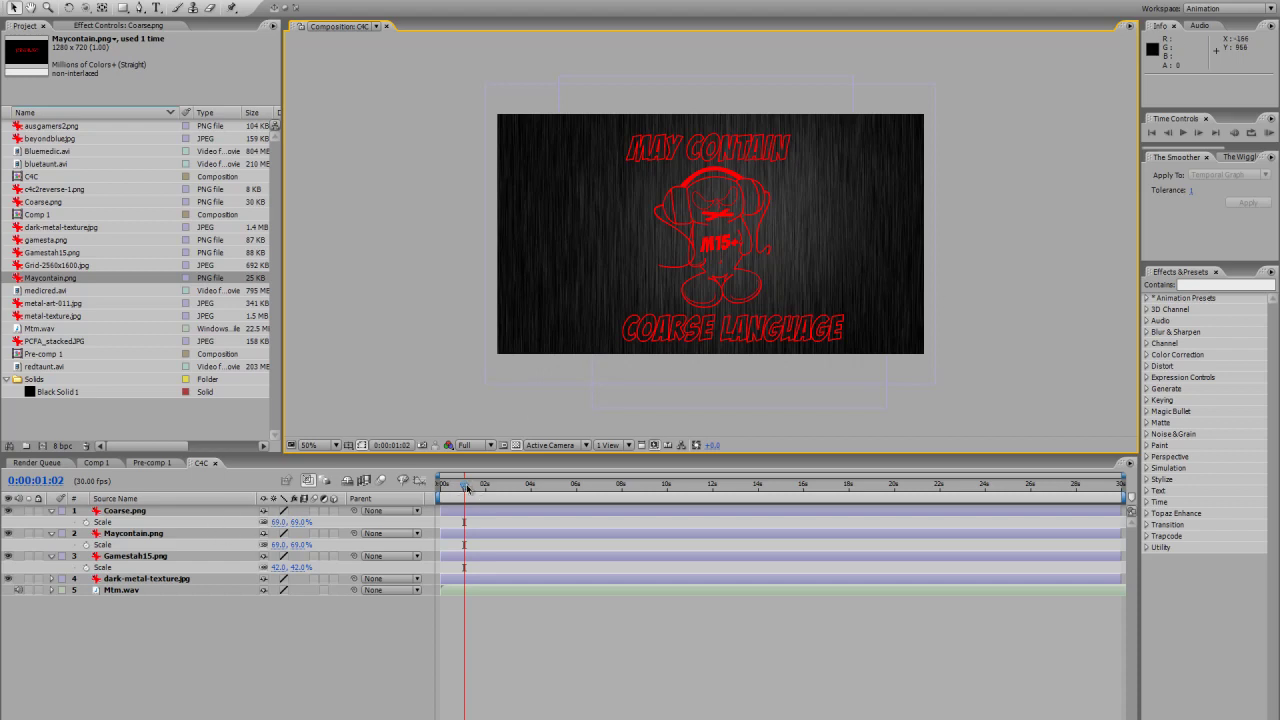
left_click_drag(455, 489, 440, 489)
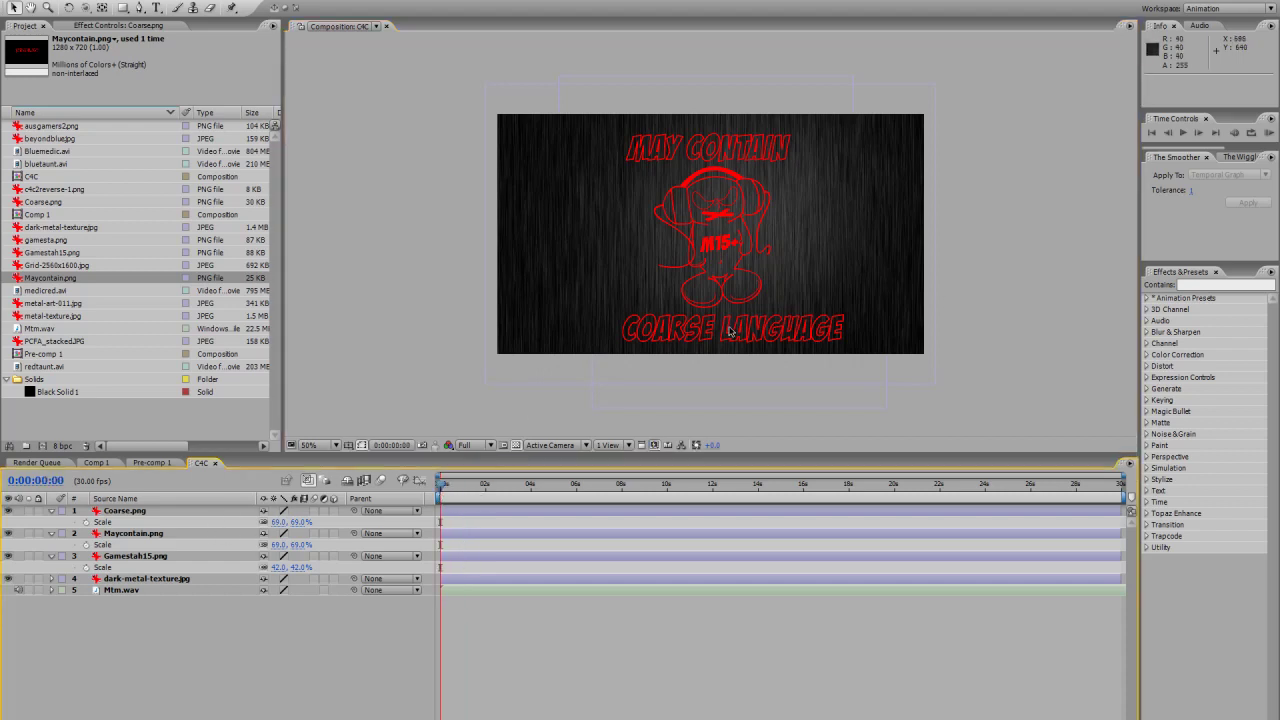
left_click(152, 462)
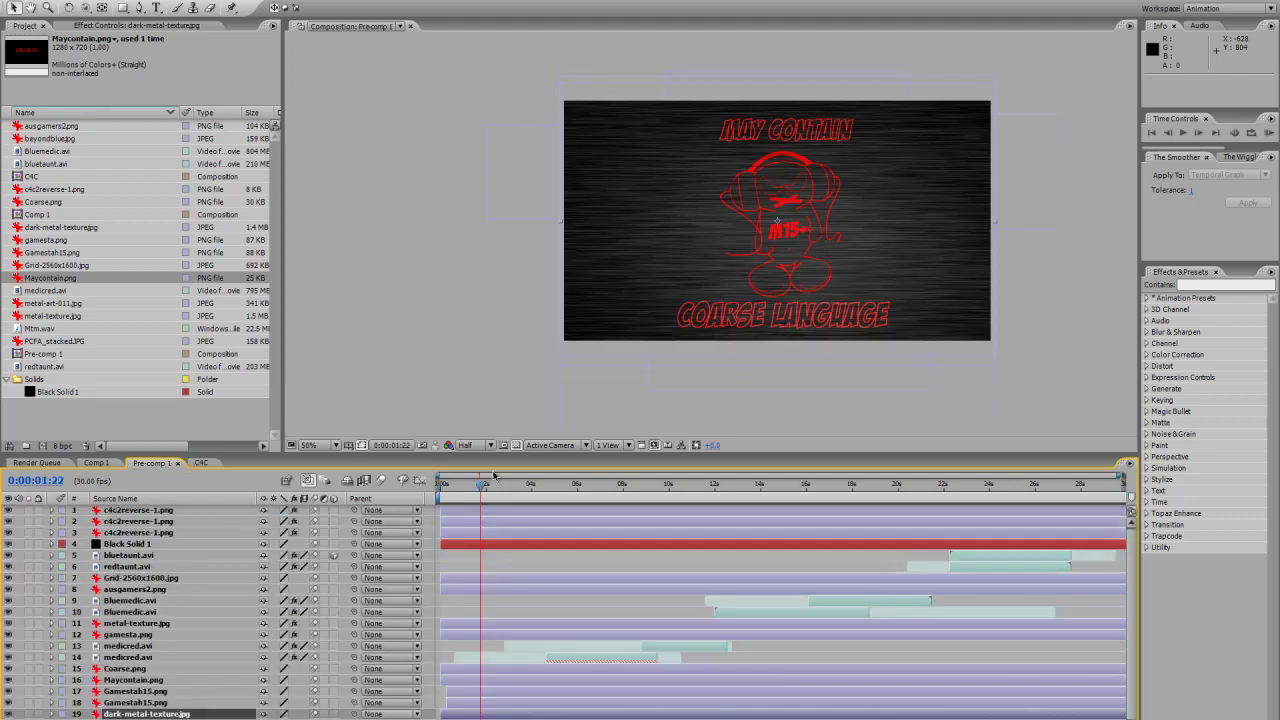
mouse_move(480, 489)
left_mouse_down()
mouse_move(443, 489)
mouse_move(474, 498)
left_mouse_up()
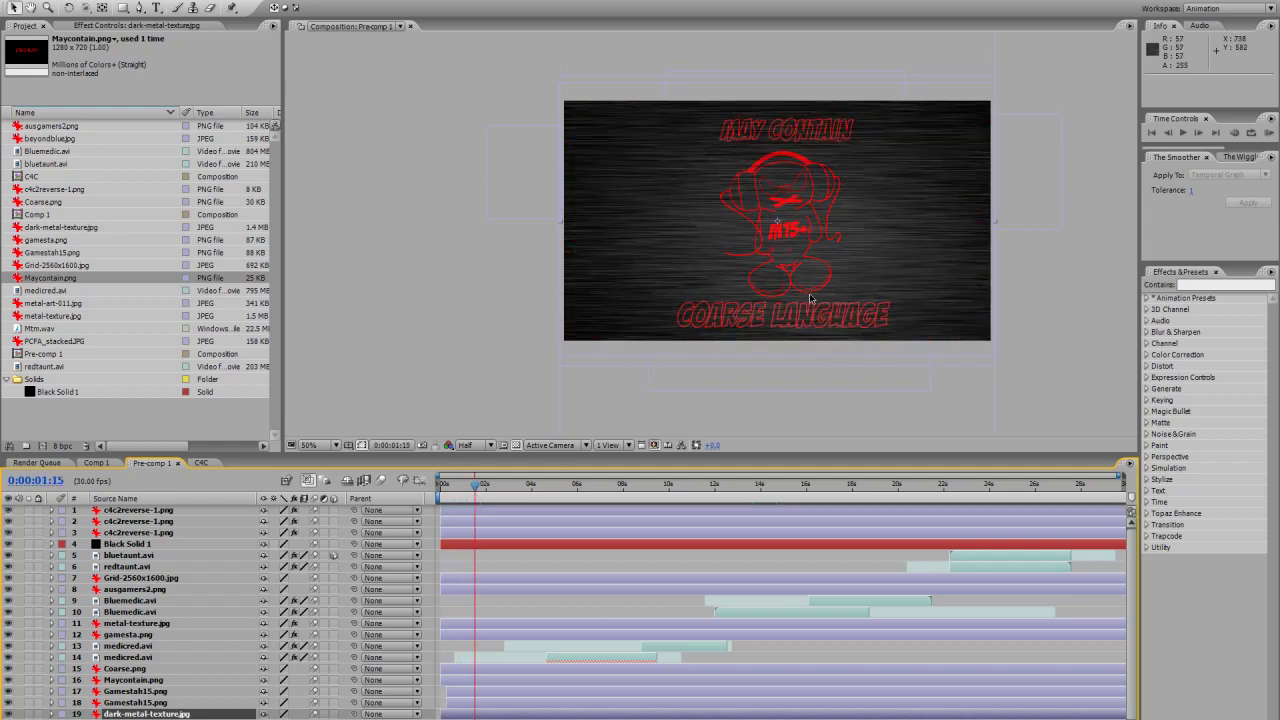
left_click_drag(480, 487, 470, 491)
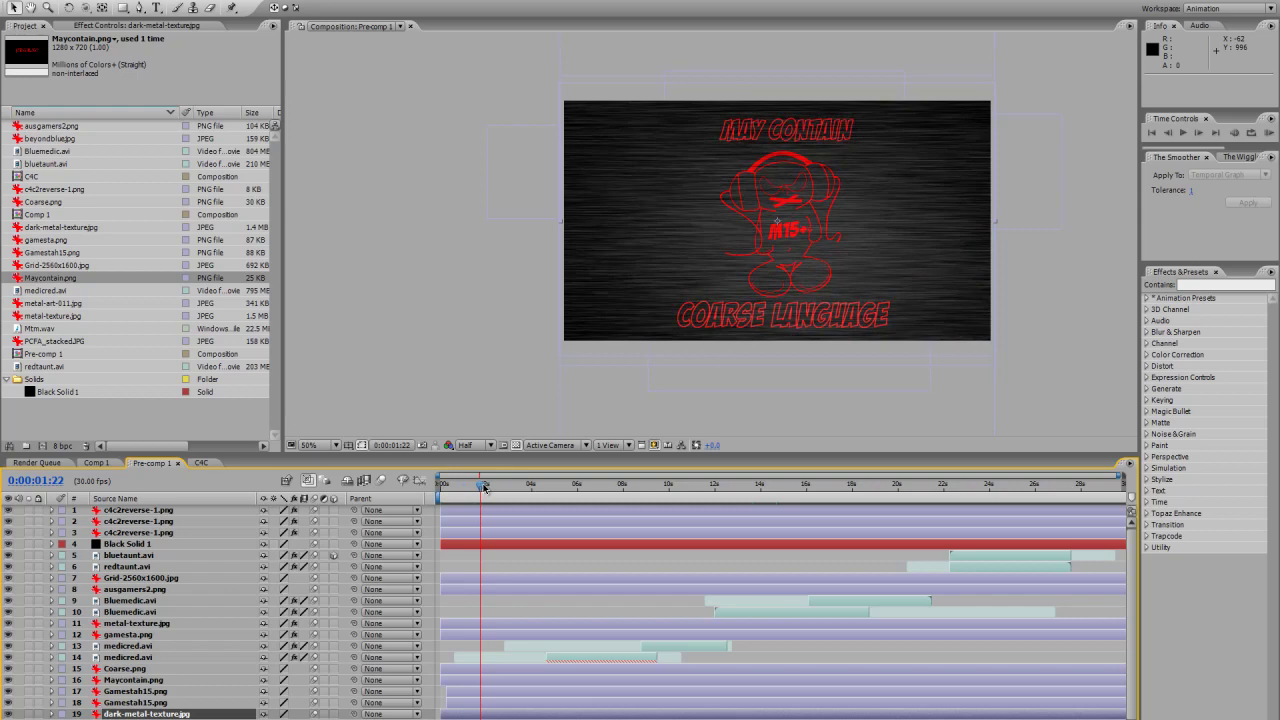
mouse_move(484, 487)
left_mouse_down()
mouse_move(448, 494)
mouse_move(479, 497)
left_mouse_up()
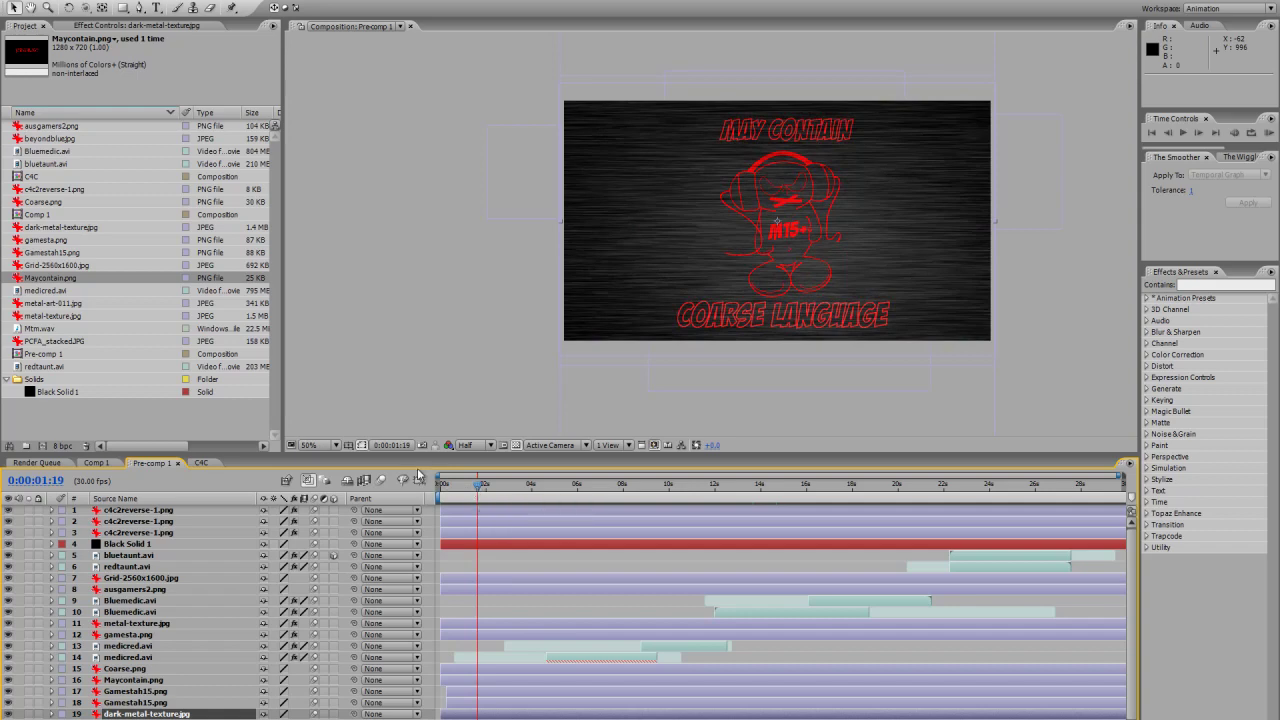
- Switch to C4C, select the Gamestah15.png layer, and move ahead to about two seconds
left_click(201, 462)
left_click(138, 557)
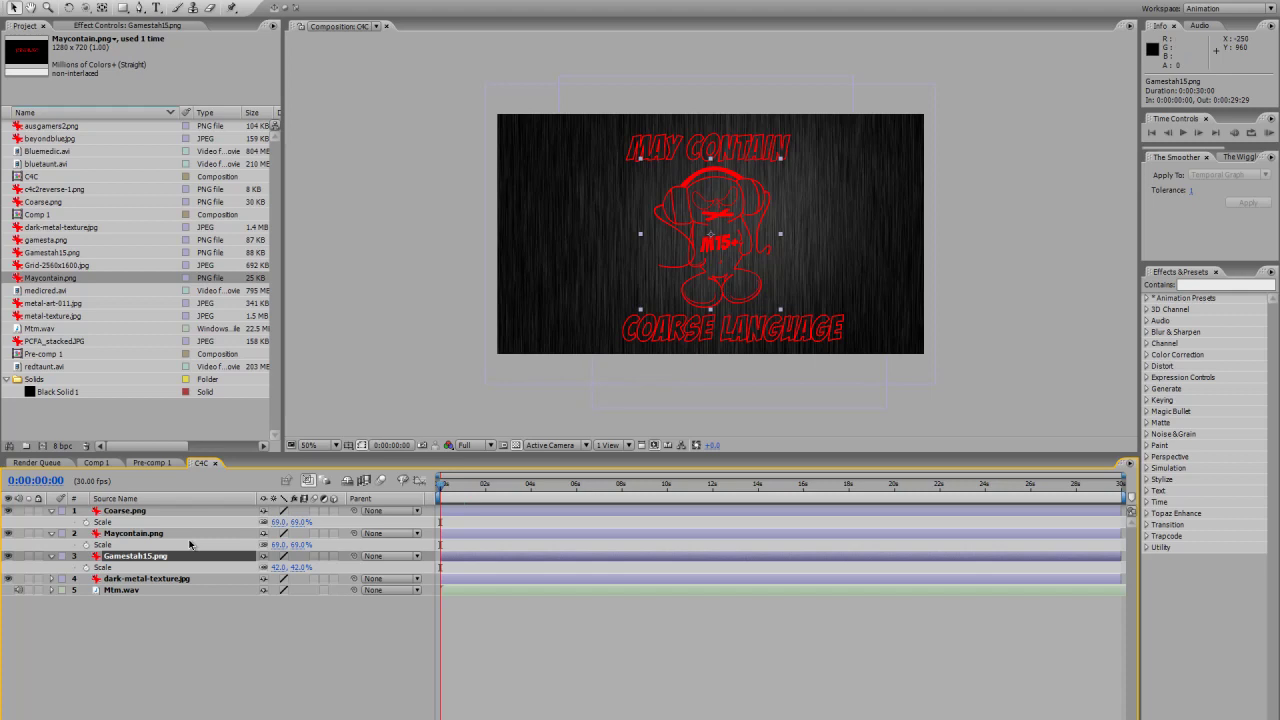
left_click_drag(442, 488, 480, 498)
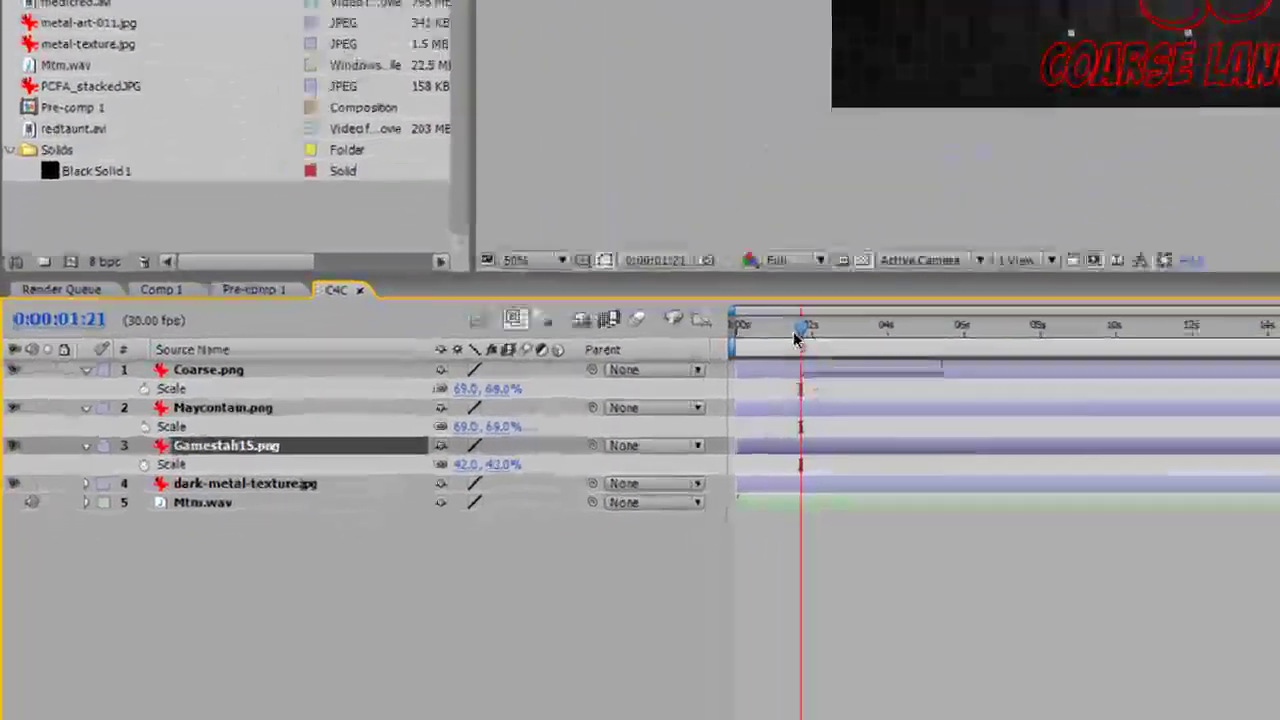
- Keyframe the M15+ logo's Scale at 42% at 0:00:01:28, then return to the first frame for 2948%
left_click_drag(480, 487, 483, 486)
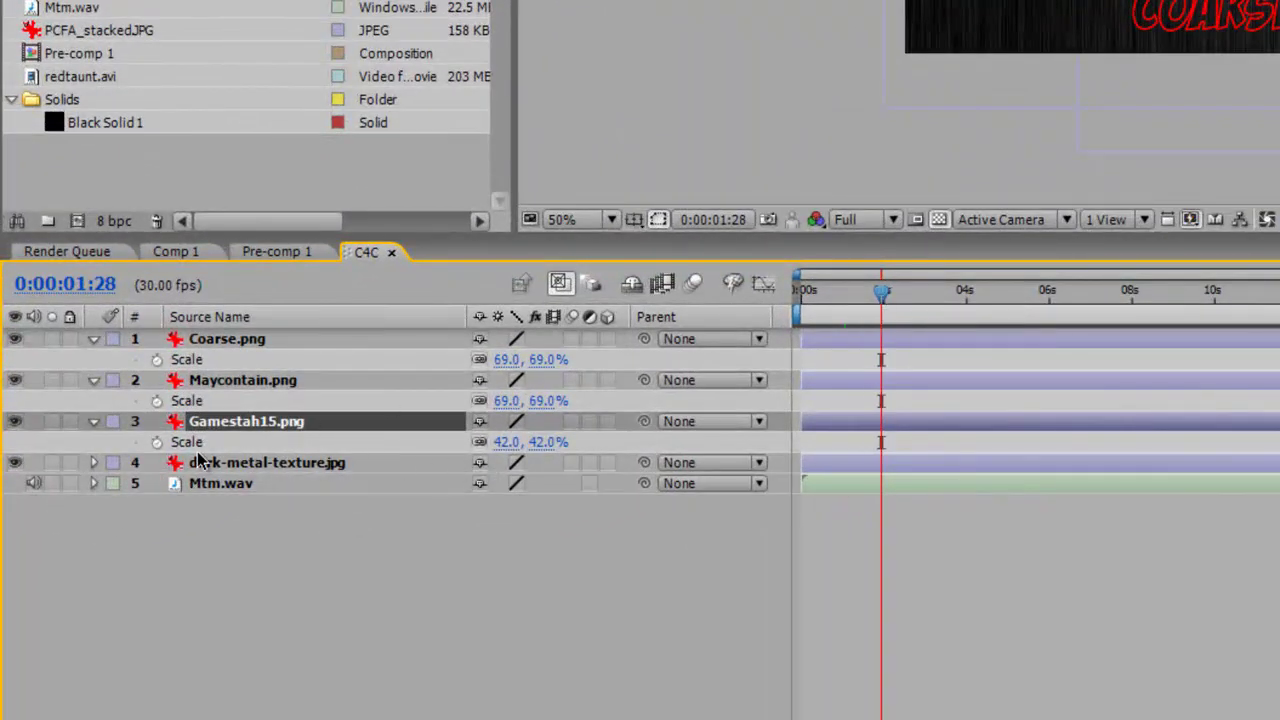
left_click(156, 444)
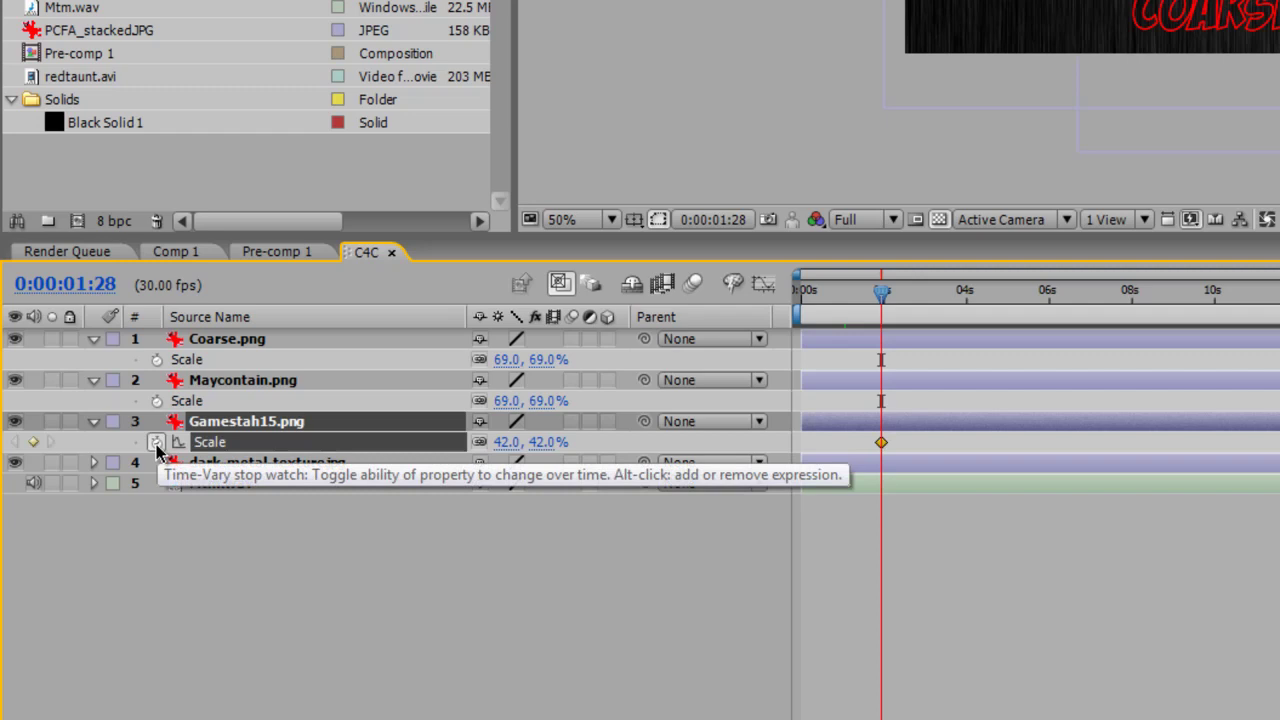
left_click_drag(881, 300, 848, 300)
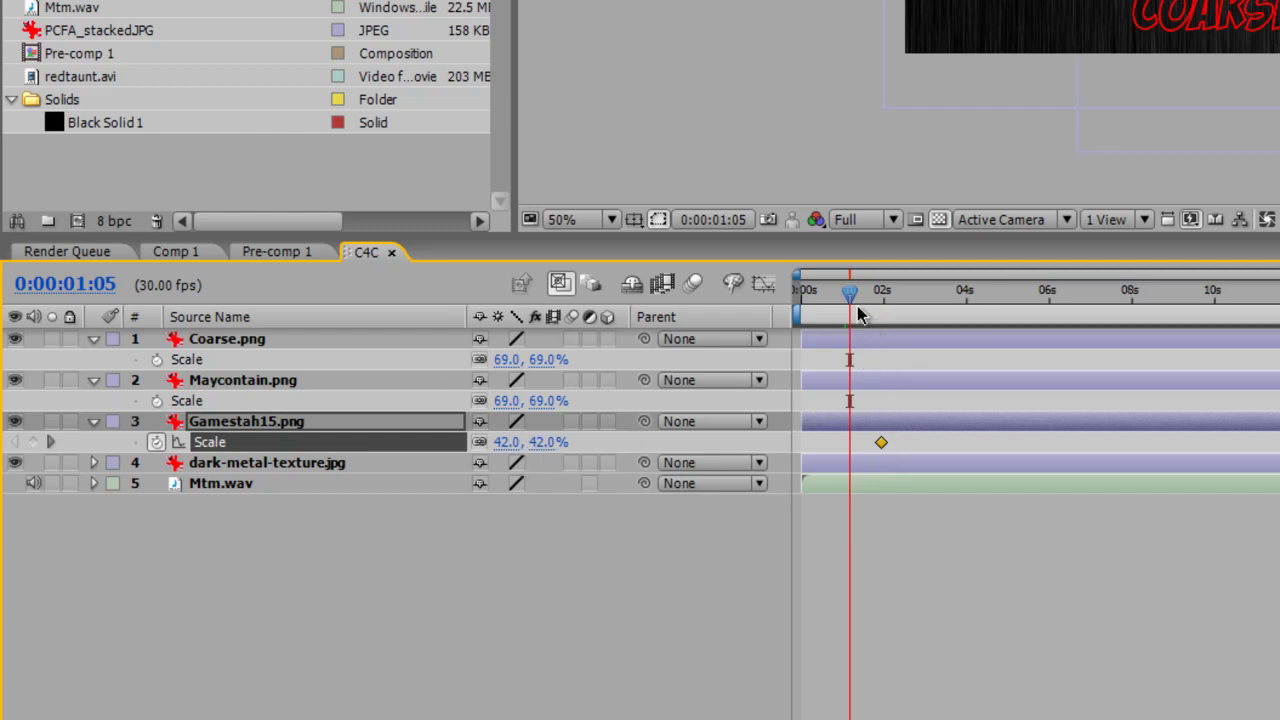
left_click_drag(849, 300, 800, 320)
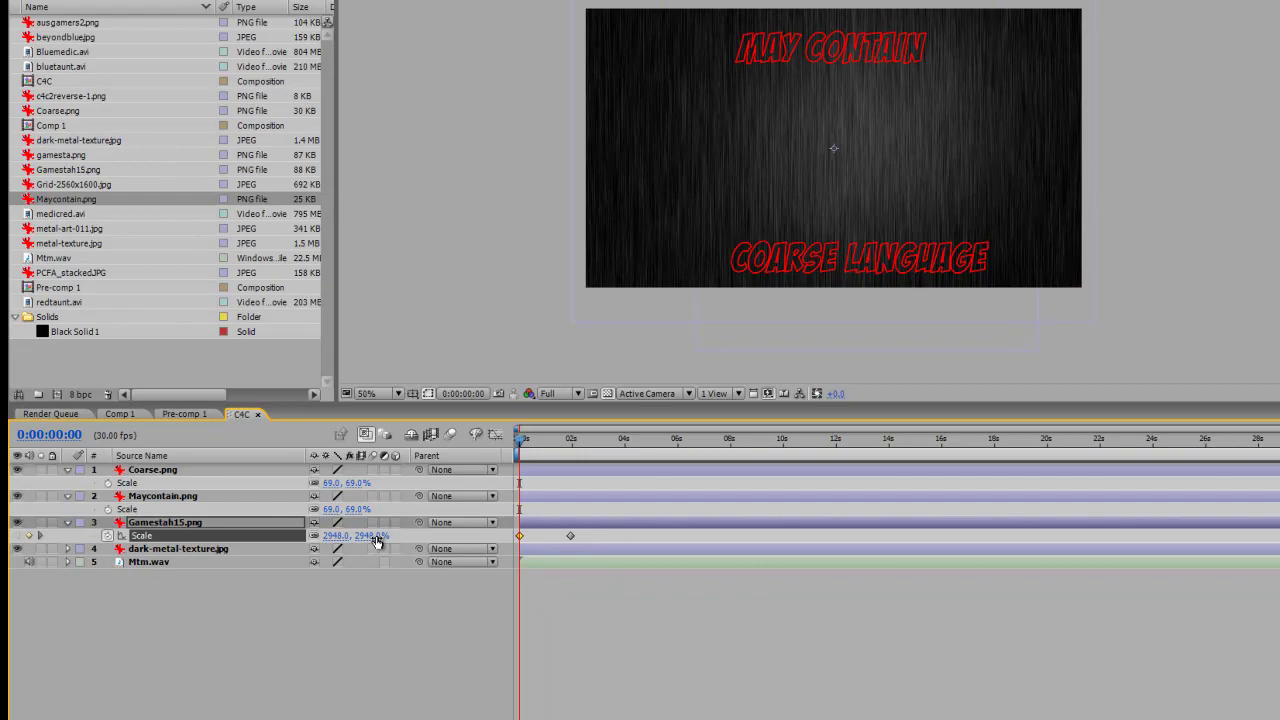
scroll(977, 226, "down", 3)
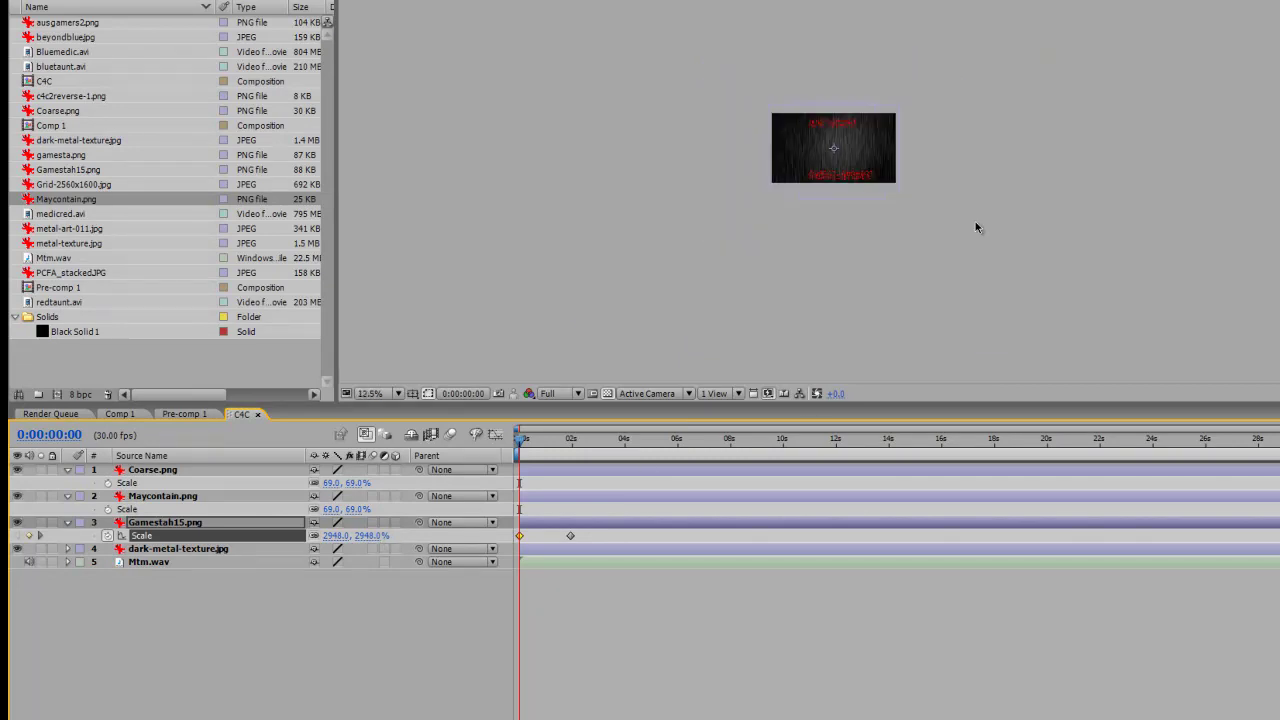
scroll(975, 221, "down", 3)
scroll(930, 190, "up", 2)
scroll(750, 80, "down", 2)
scroll(900, 250, "up", 4)
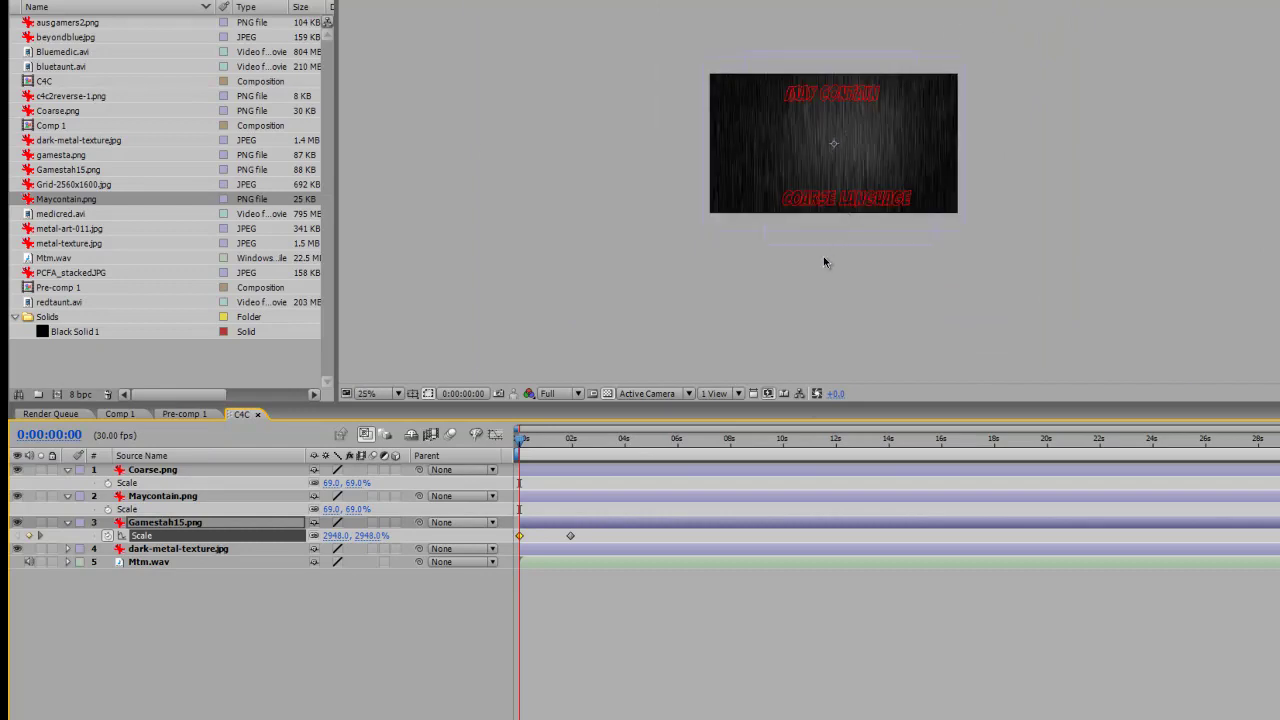
scroll(822, 265, "up", 3)
scroll(820, 272, "down", 2)
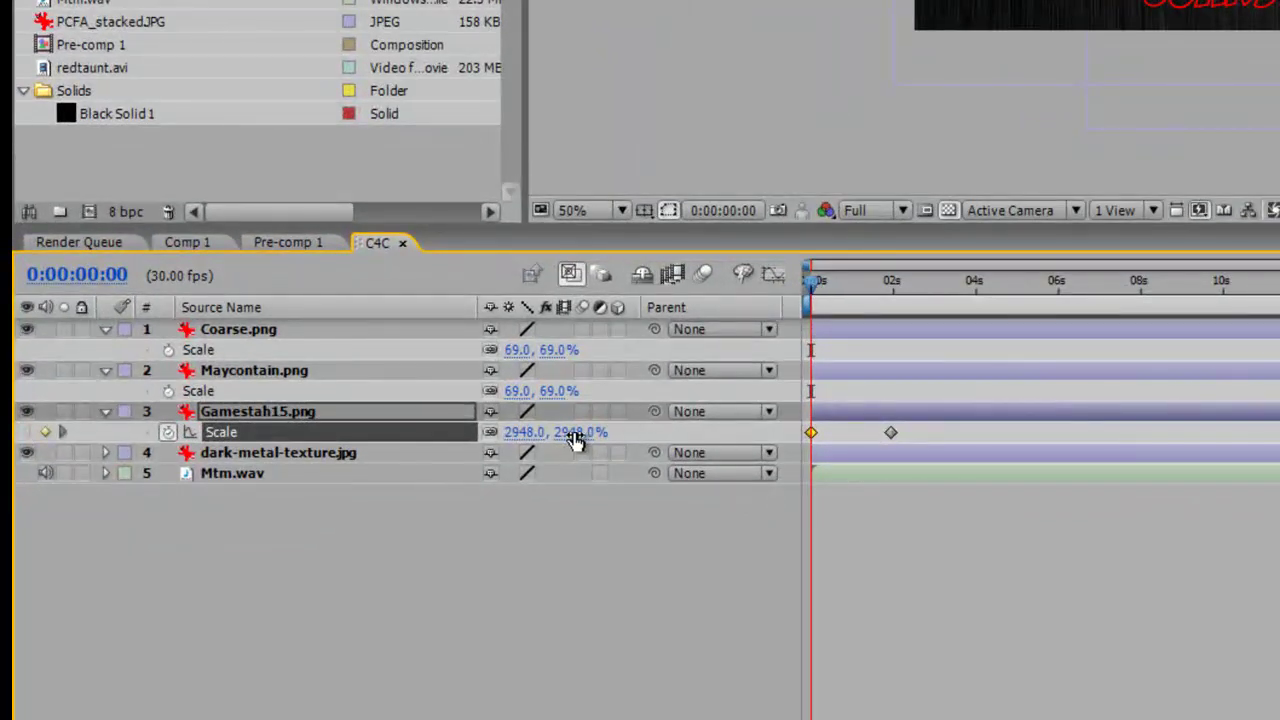
left_click_drag(815, 286, 898, 292)
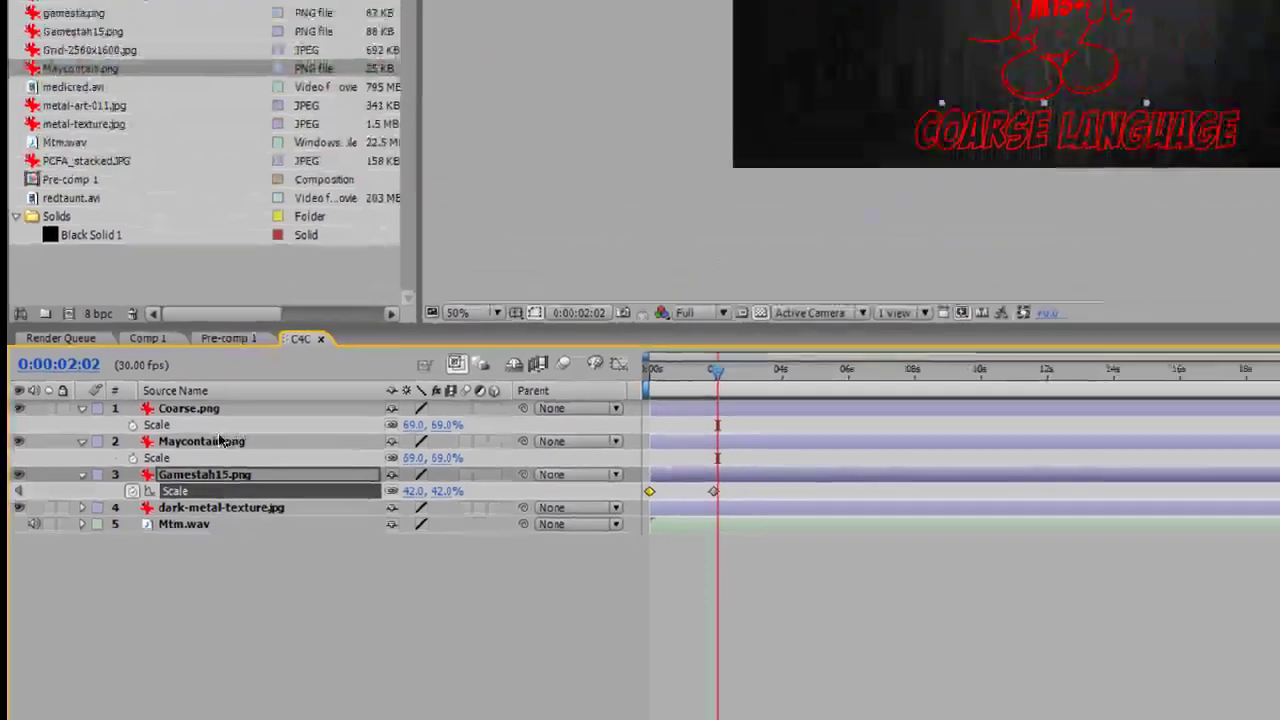
left_click(488, 376)
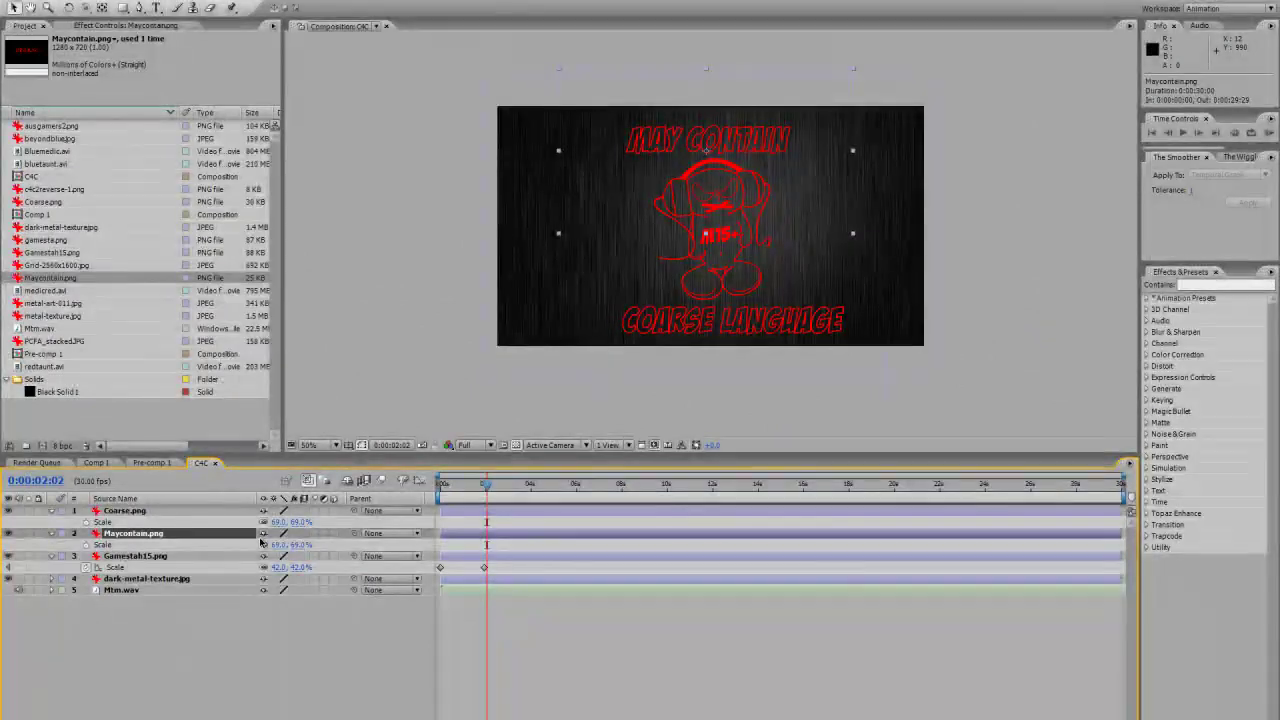
- Move the logo's end Scale keyframe to 0:00:01:17 and show Opacity for Coarse.png and Maycontain.png
left_click_drag(487, 568, 476, 568)
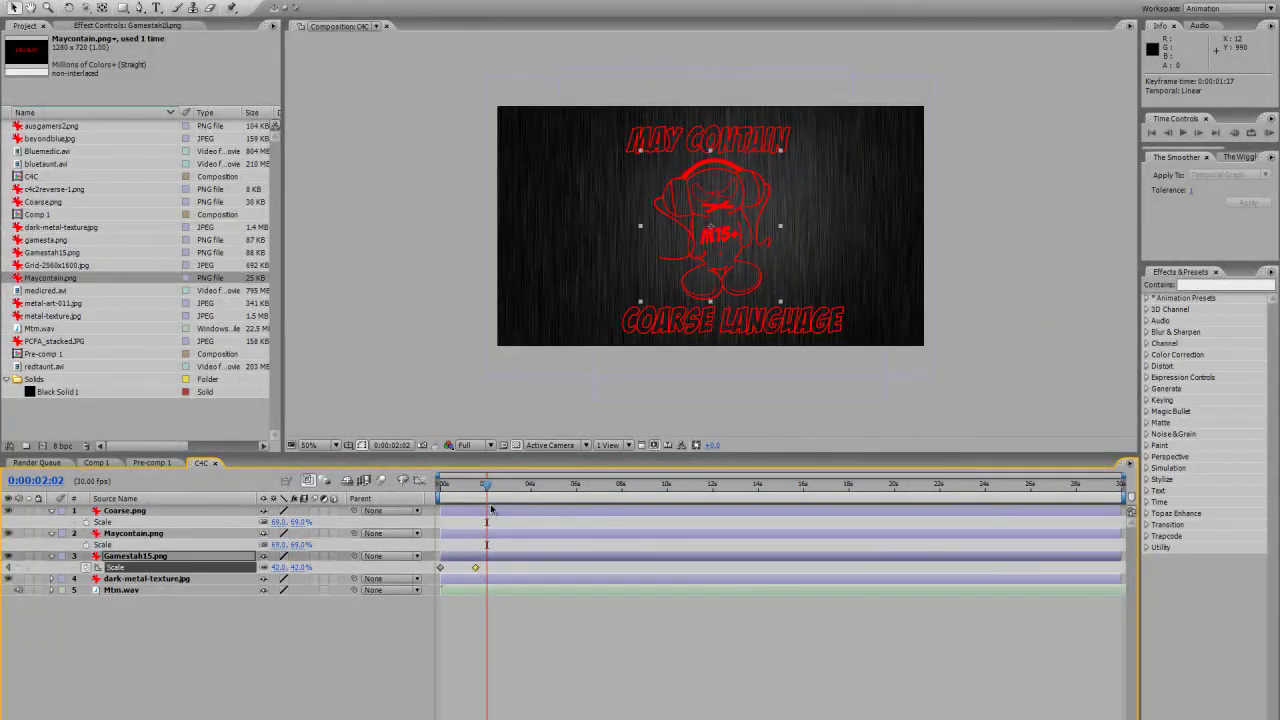
left_click_drag(487, 486, 474, 497)
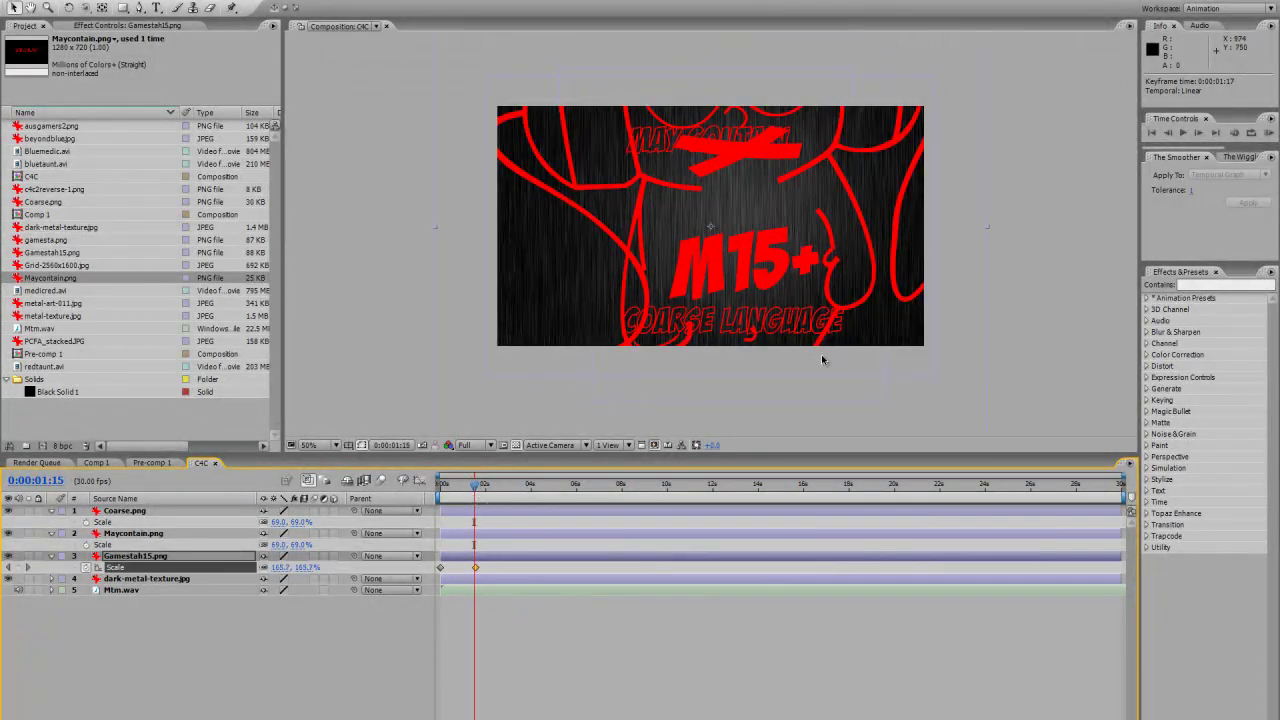
left_click(124, 511)
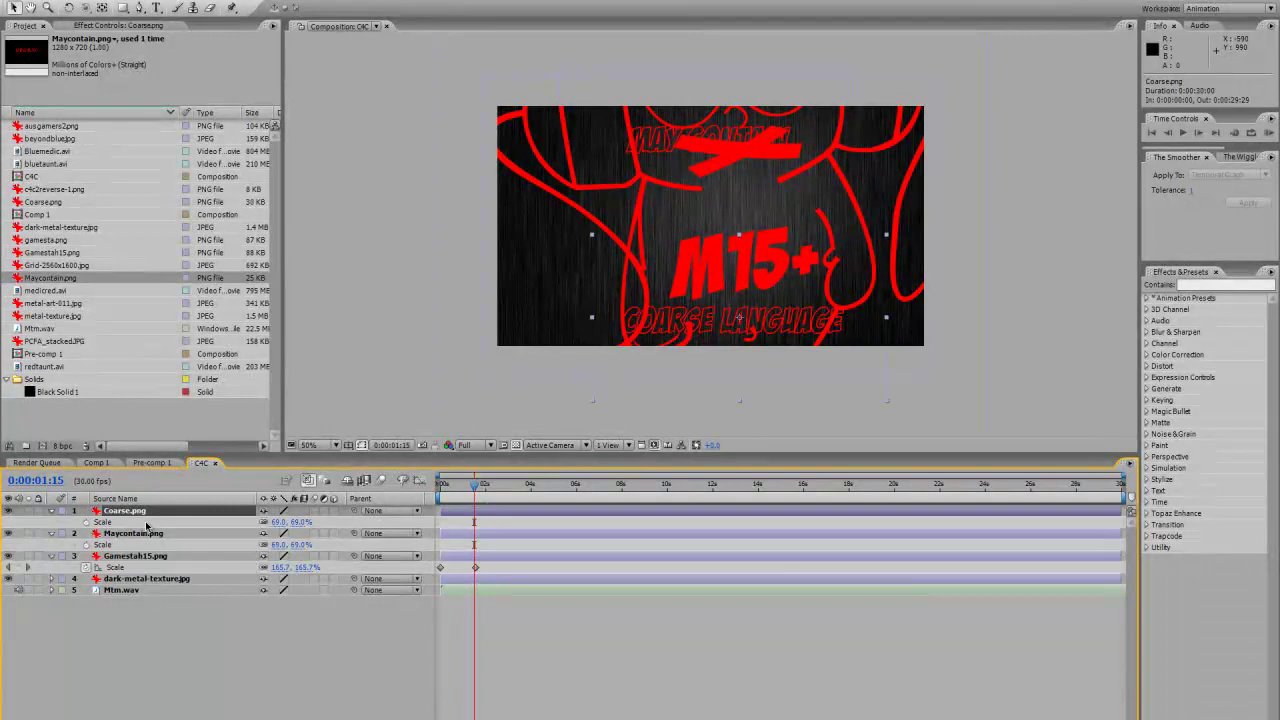
left_click(145, 536, "shift")
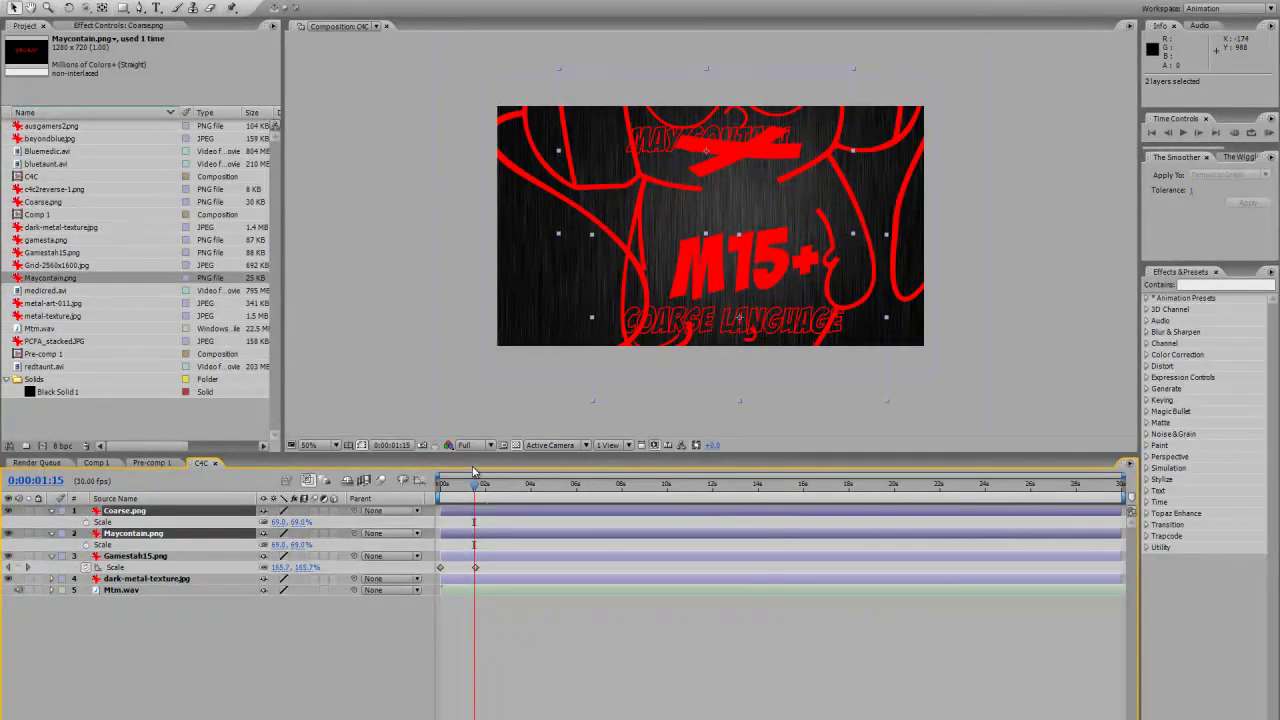
key("t")
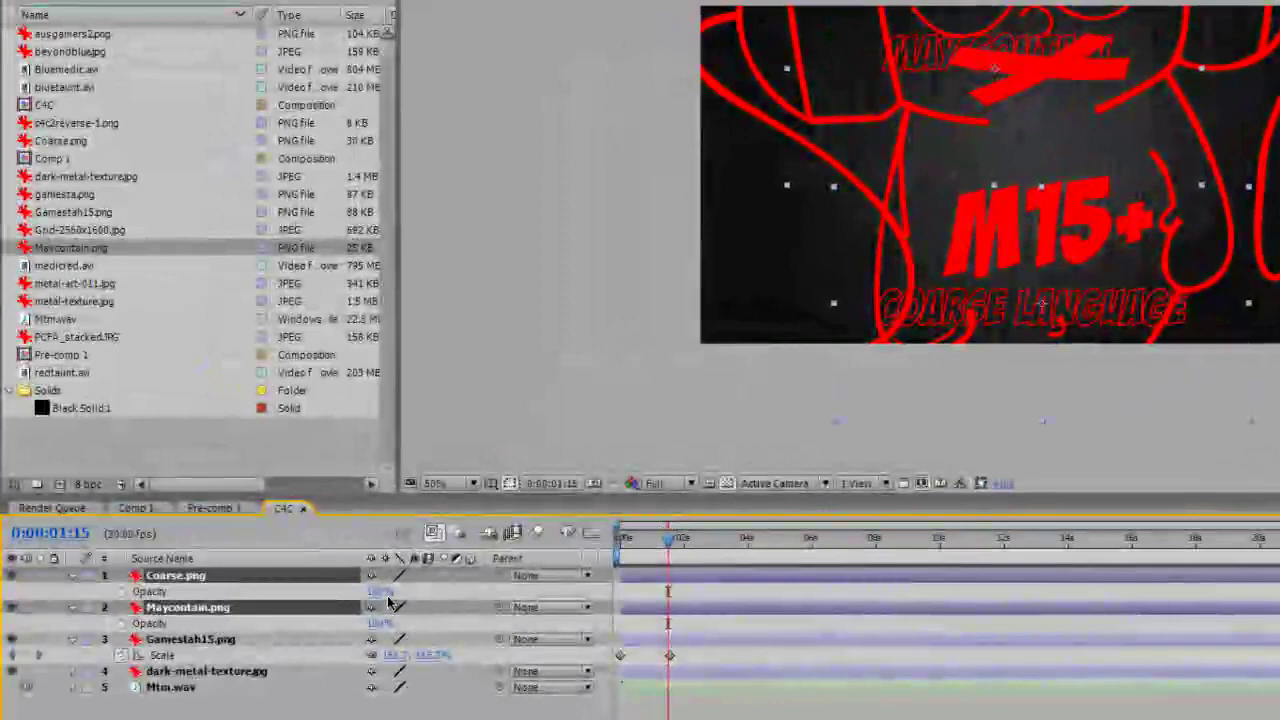
- Keyframe Coarse.png and Maycontain.png Opacity at 100% at 1:17 and 0% at one second
mouse_move(669, 541)
left_mouse_down()
mouse_move(686, 543)
mouse_move(670, 550)
left_mouse_up()
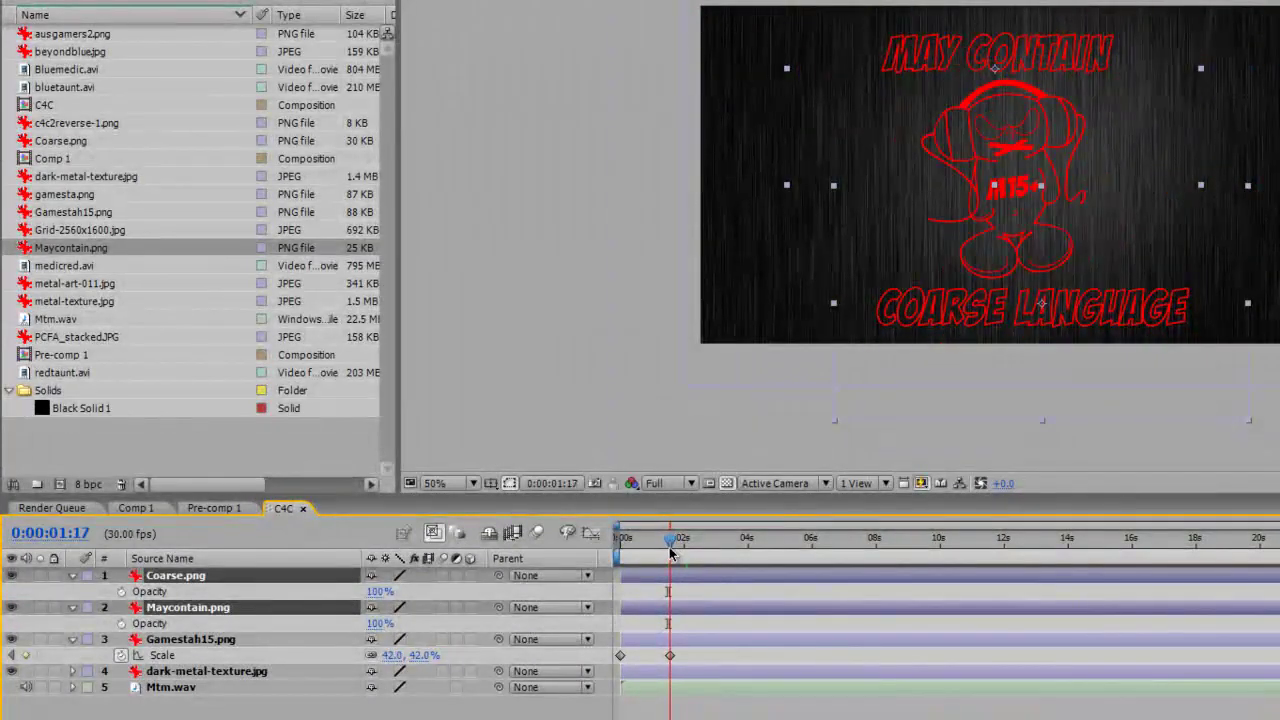
left_click(121, 591)
left_click(121, 623, "shift")
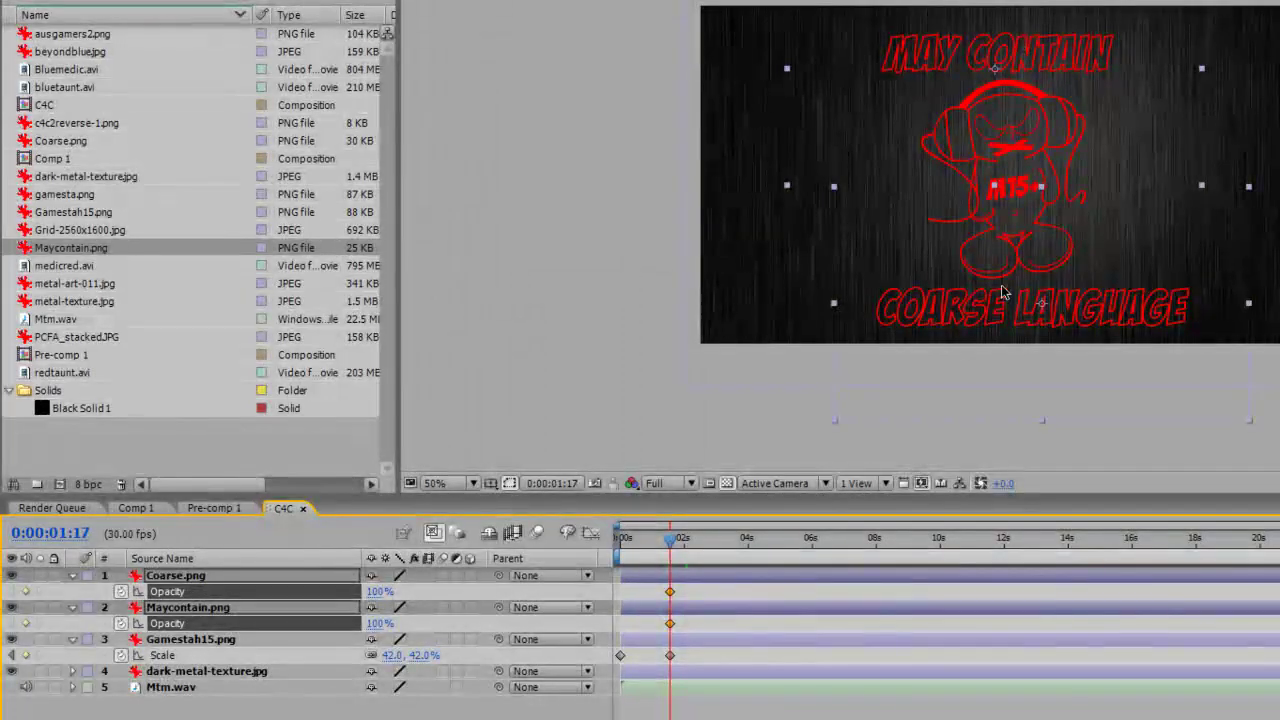
left_click(665, 545)
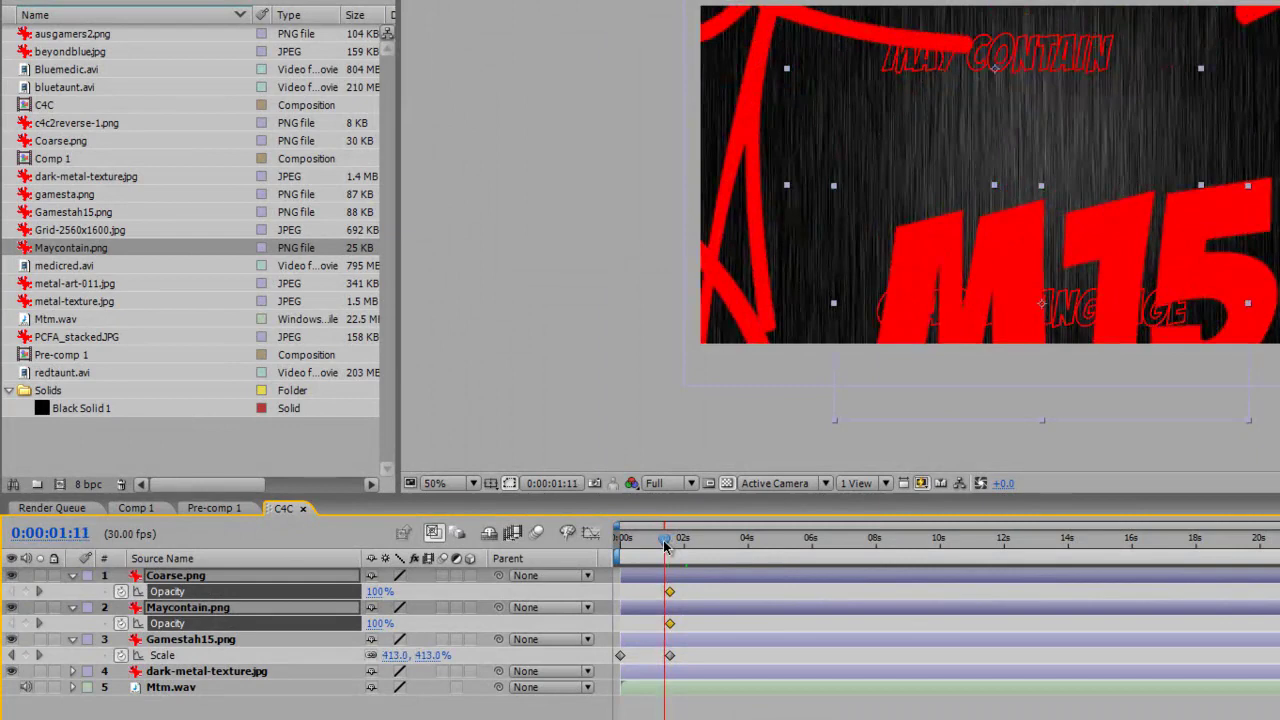
left_click_drag(665, 545, 652, 553)
left_click_drag(382, 591, 222, 604)
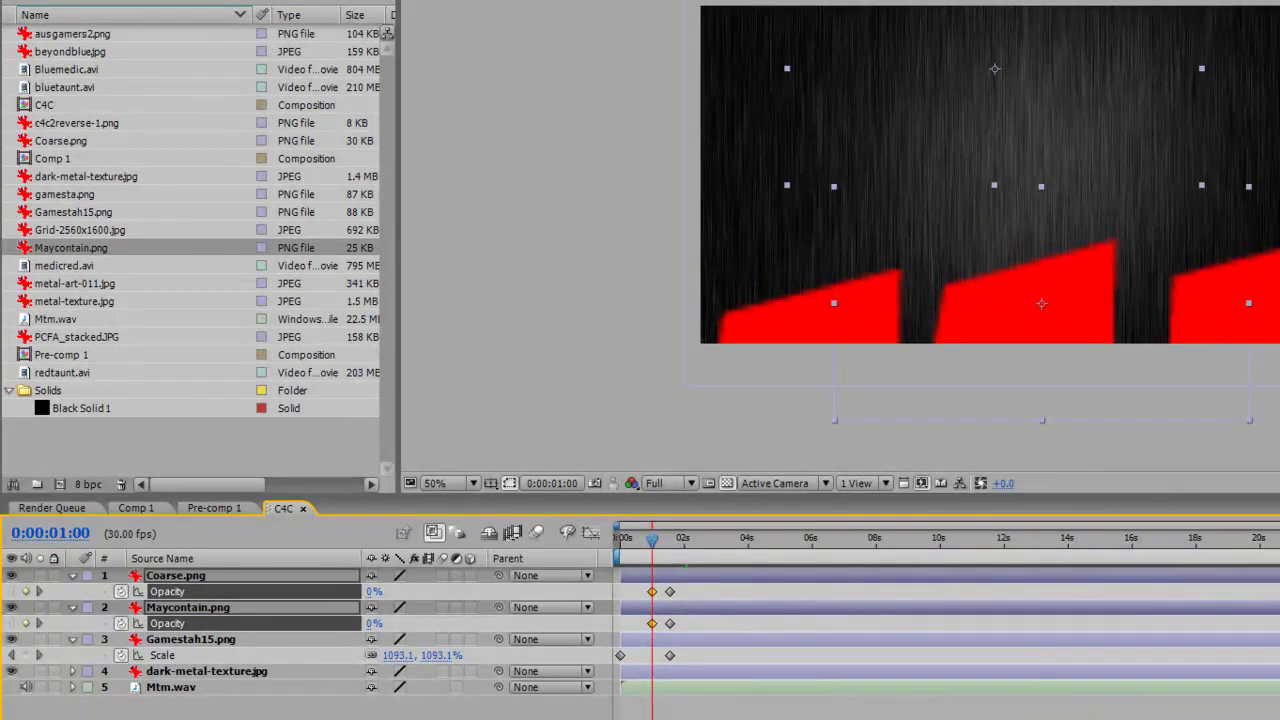
- Zoom the timeline in on the first seconds to inspect the new opacity keyframes
key("equal")
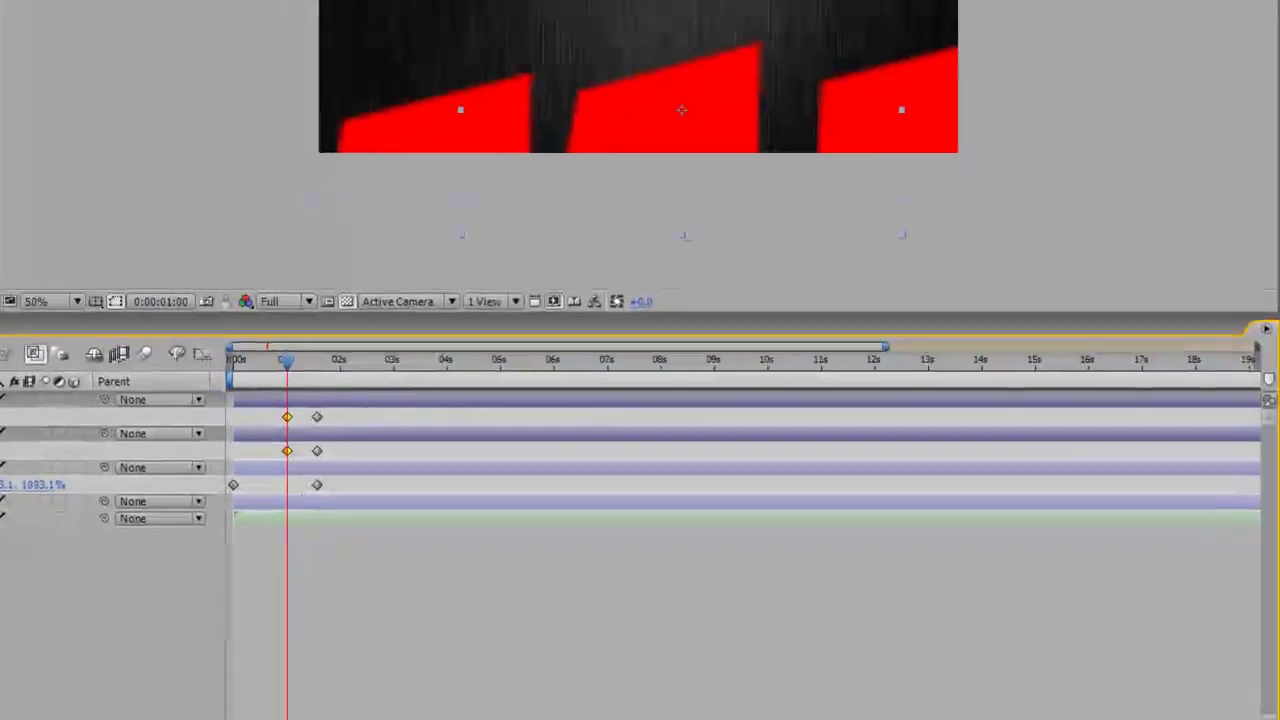
key("minus")
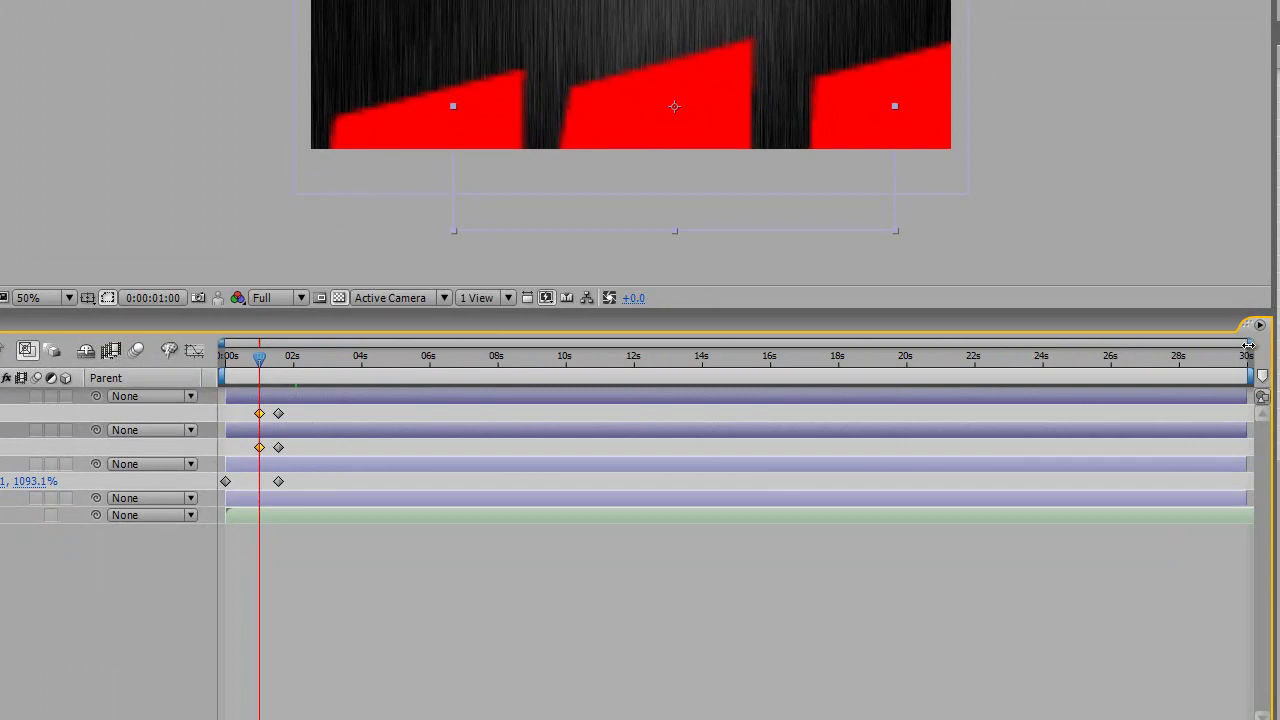
left_click_drag(1248, 345, 753, 357)
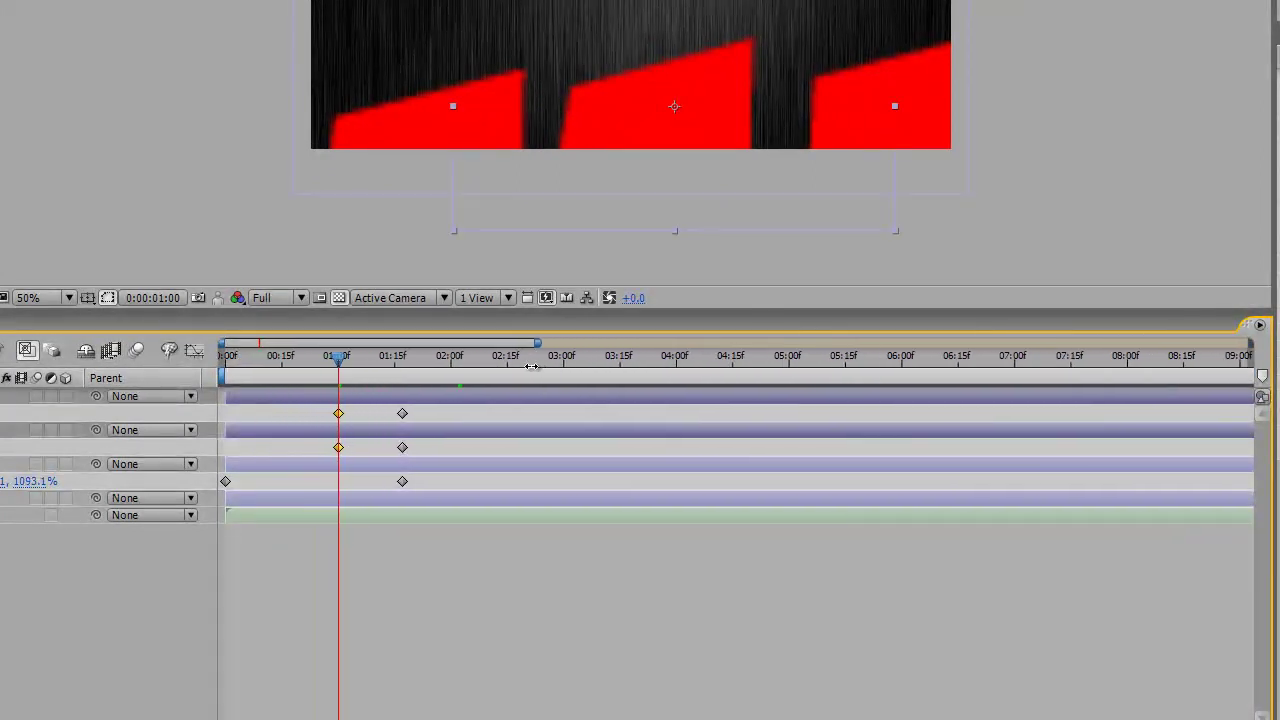
left_click_drag(532, 366, 466, 371)
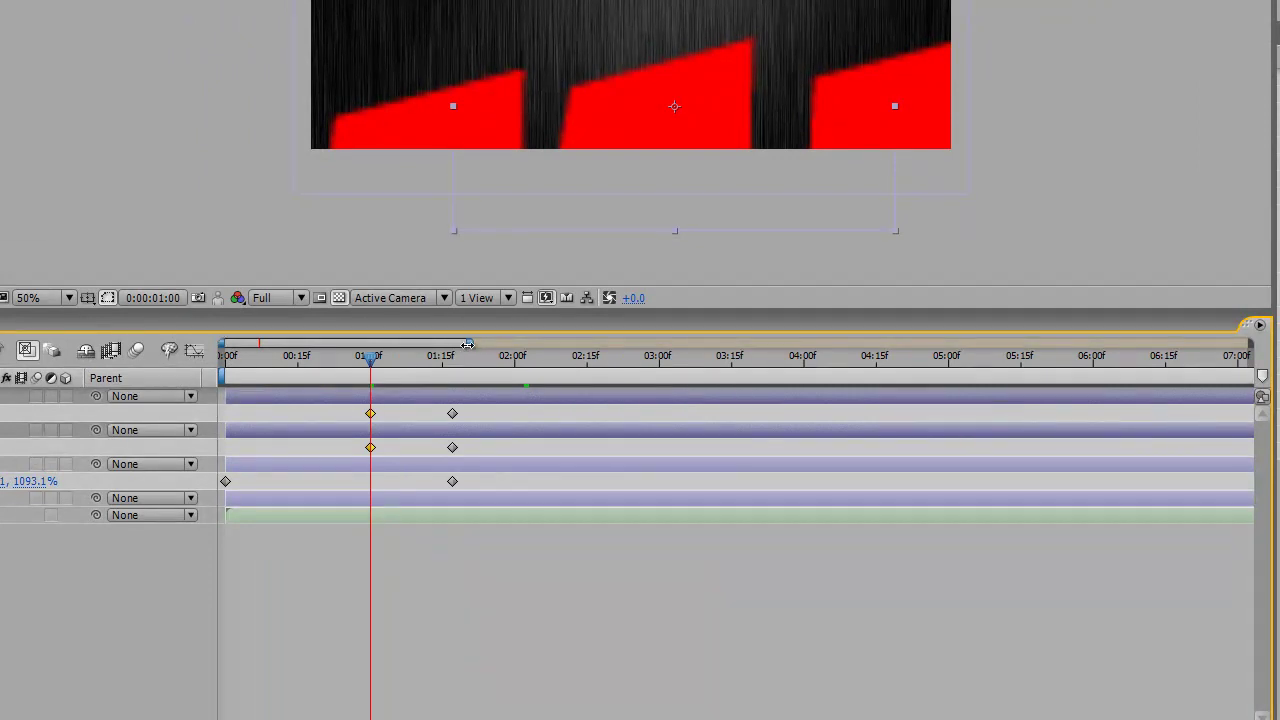
left_click_drag(470, 343, 640, 343)
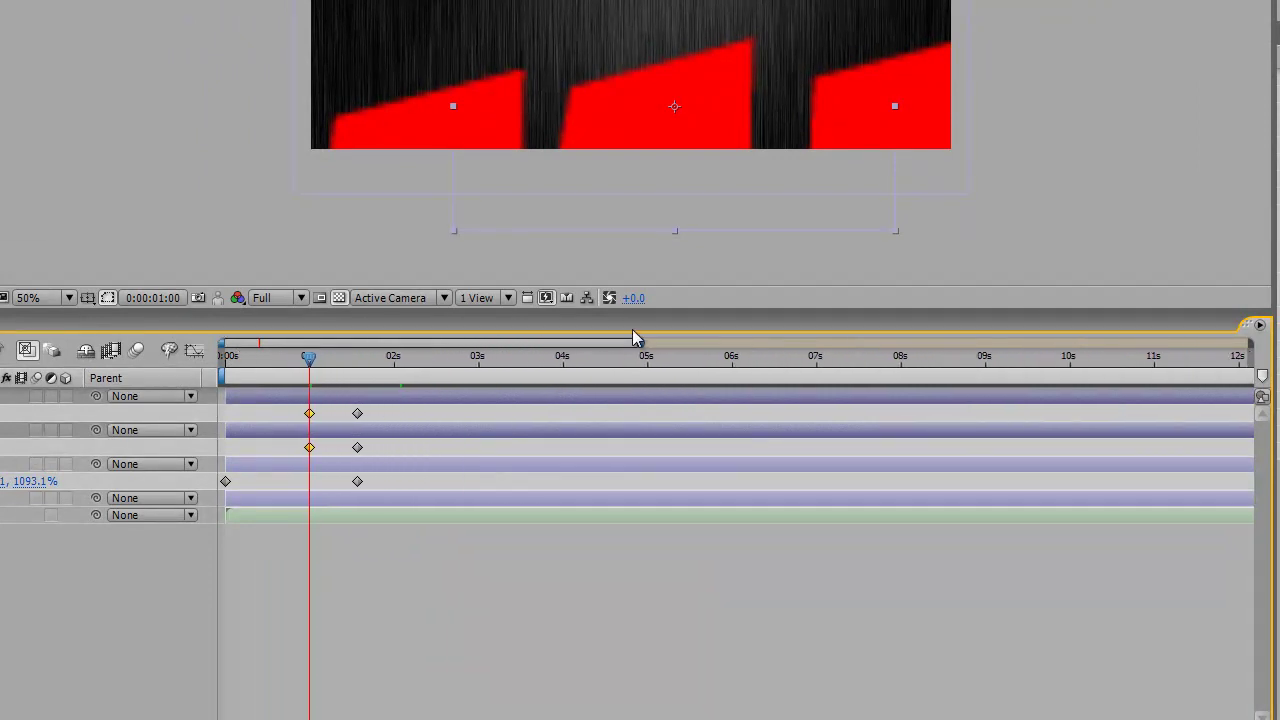
left_click_drag(311, 363, 258, 373)
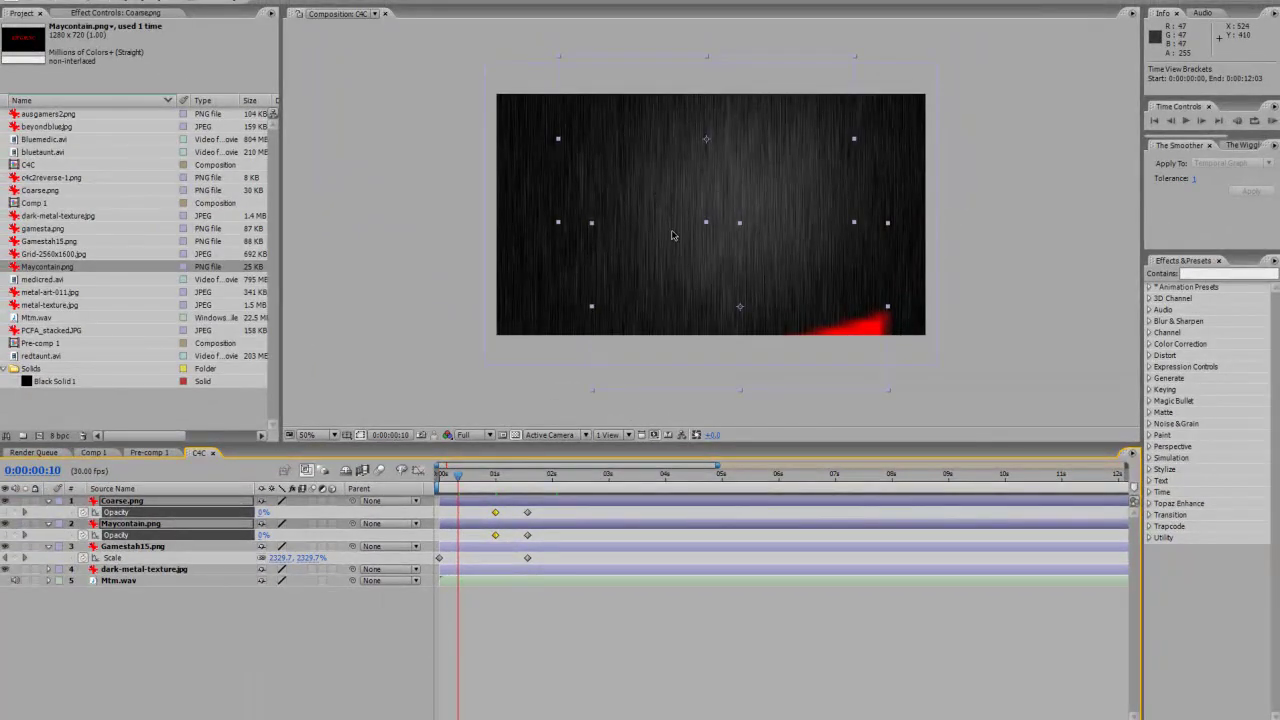
left_click_drag(693, 255, 665, 269)
left_click(665, 269)
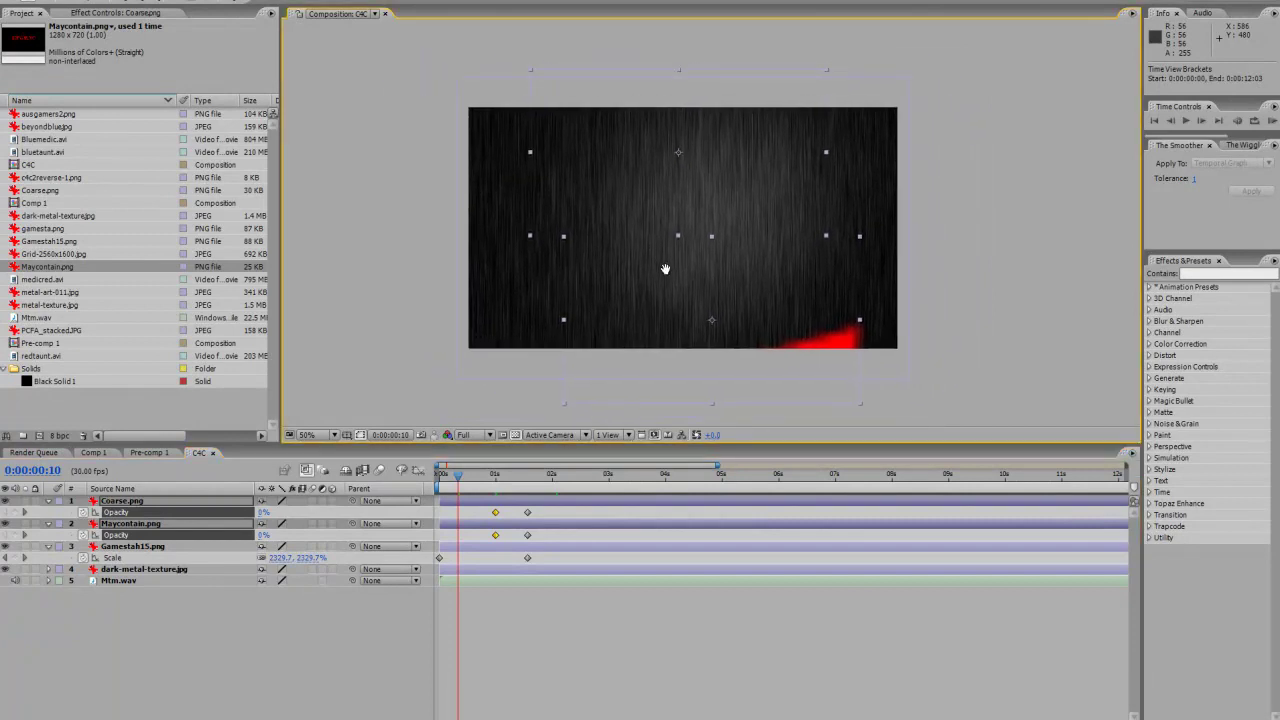
scroll(665, 271, "up", 2)
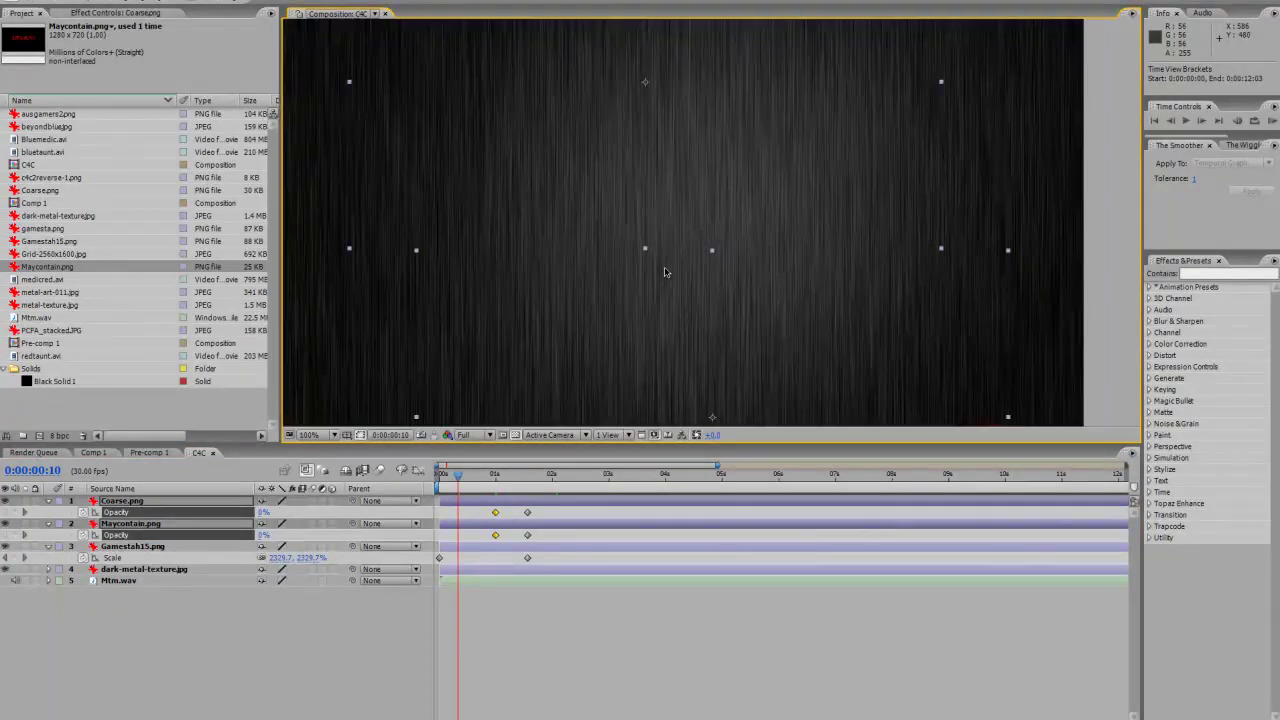
left_click_drag(743, 306, 814, 309)
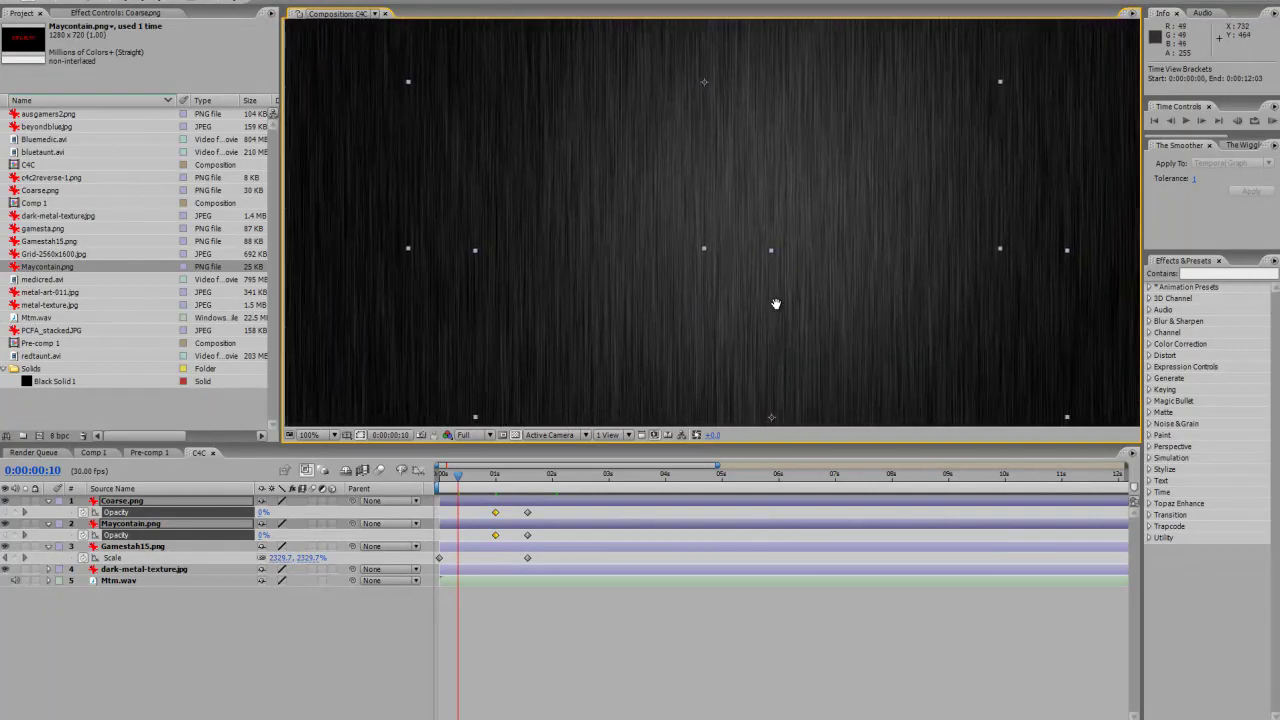
scroll(775, 303, "down", 2)
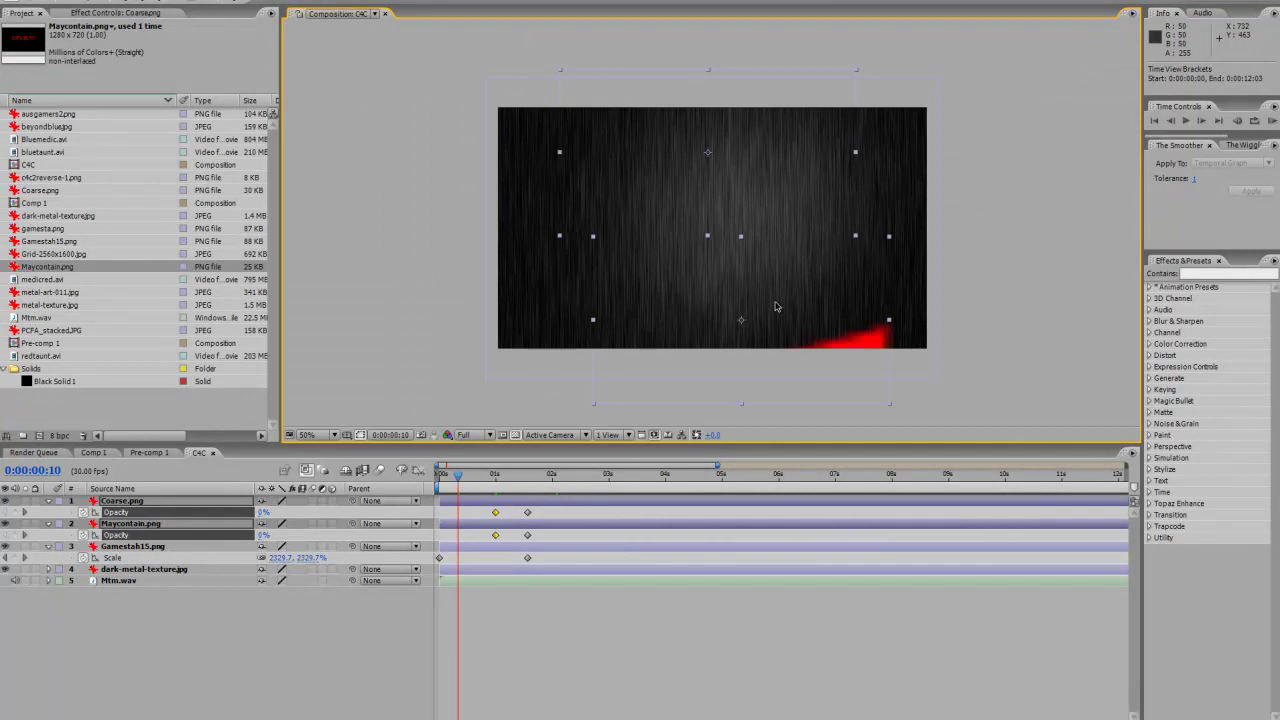
left_click_drag(458, 477, 555, 477)
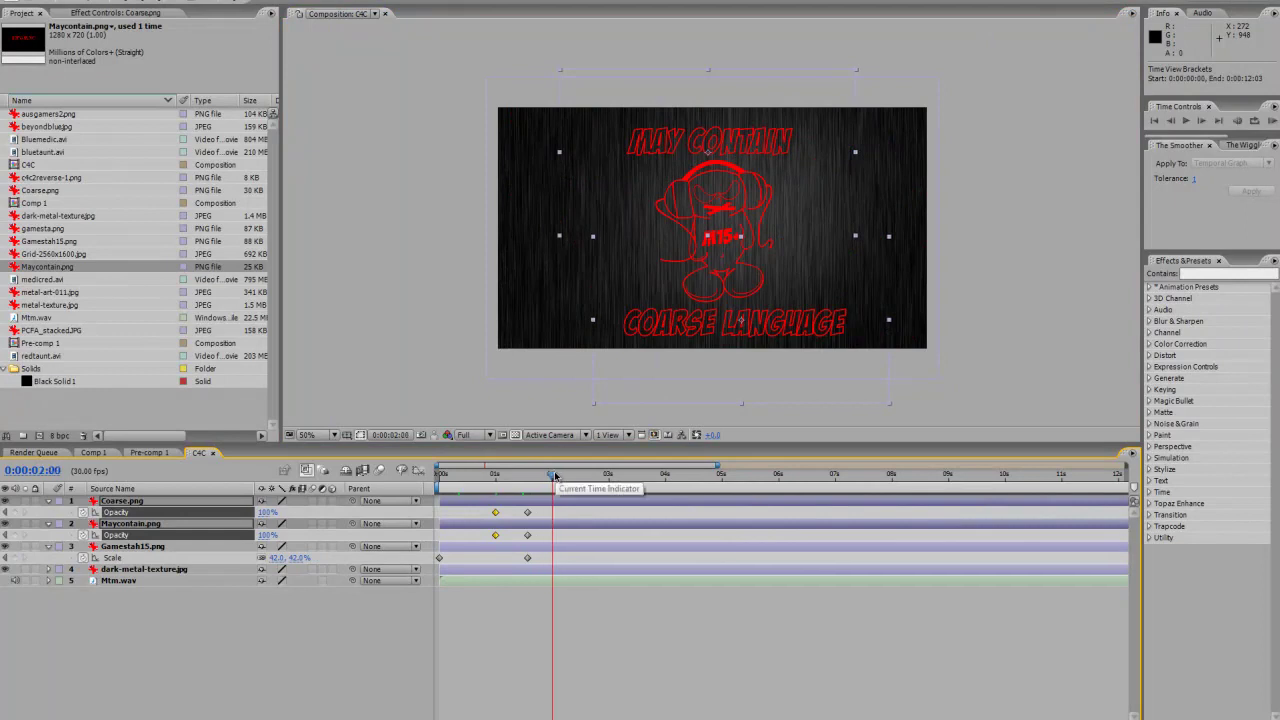
left_click(149, 452)
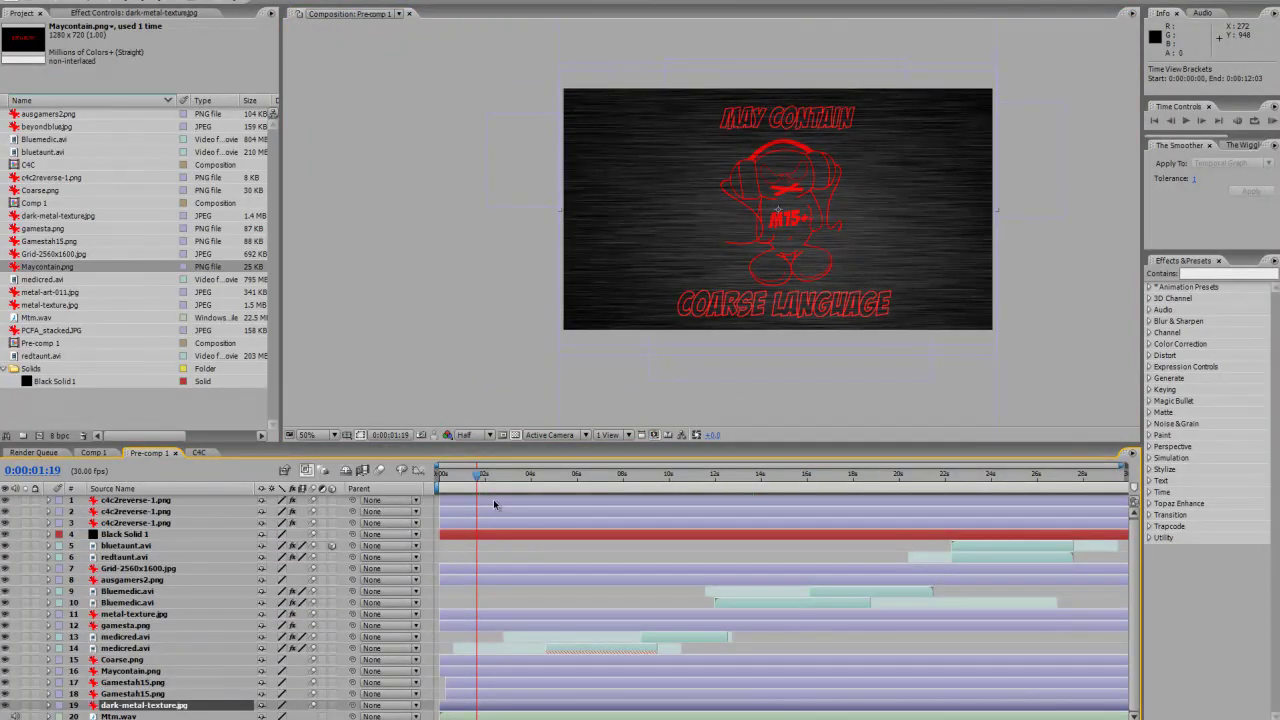
left_click_drag(477, 480, 531, 480)
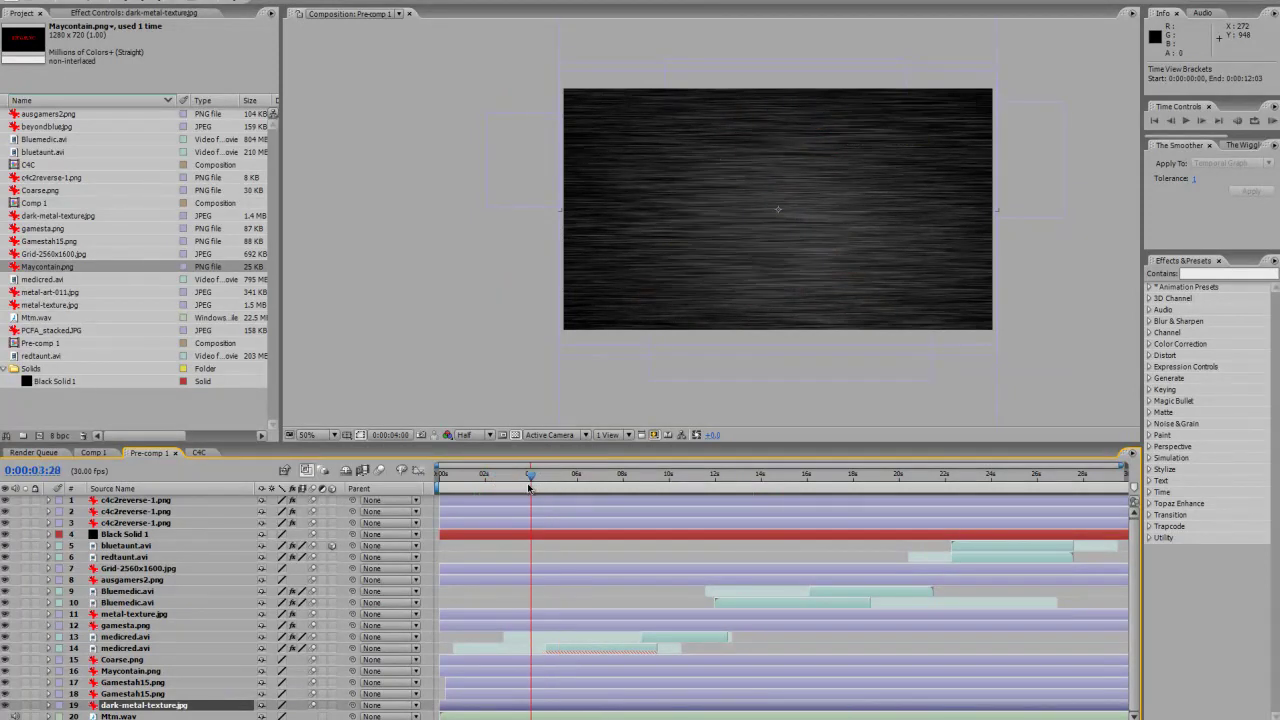
left_click(200, 452)
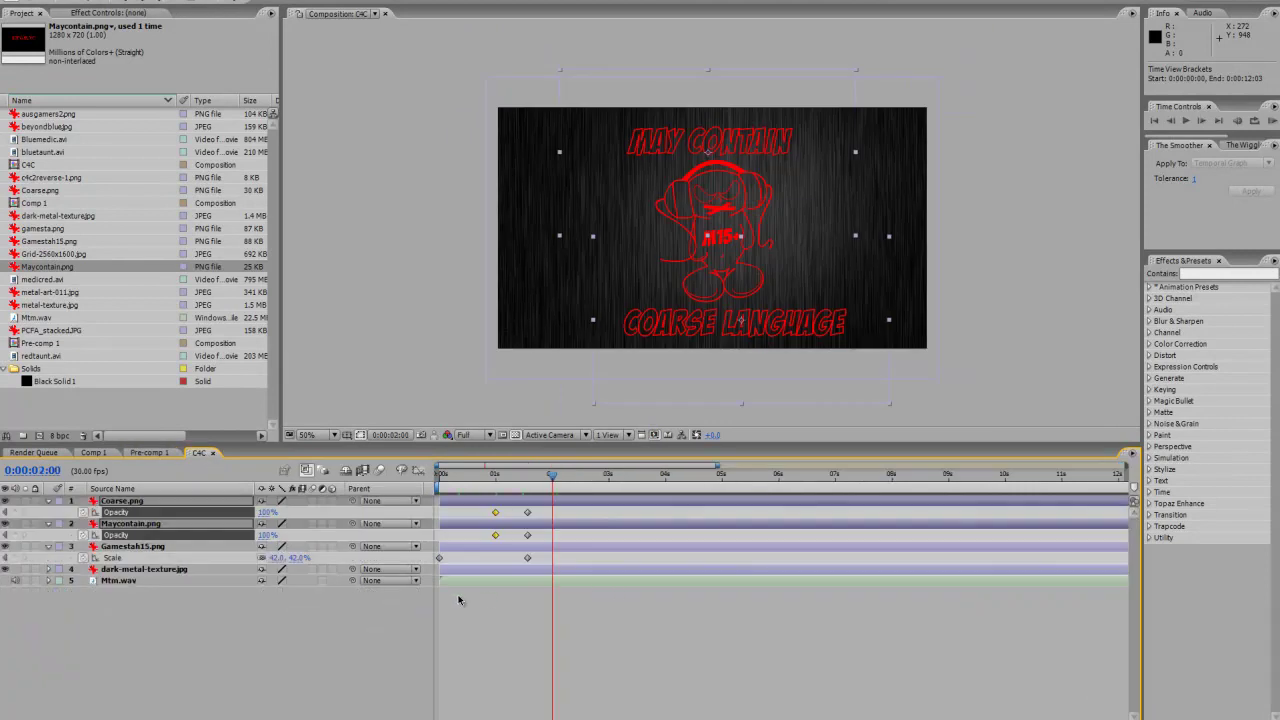
- Keyframe 100% Opacity just before two seconds on Coarse.png, Maycontain.png and Gamestah15.png
left_click(177, 643)
left_click(158, 502)
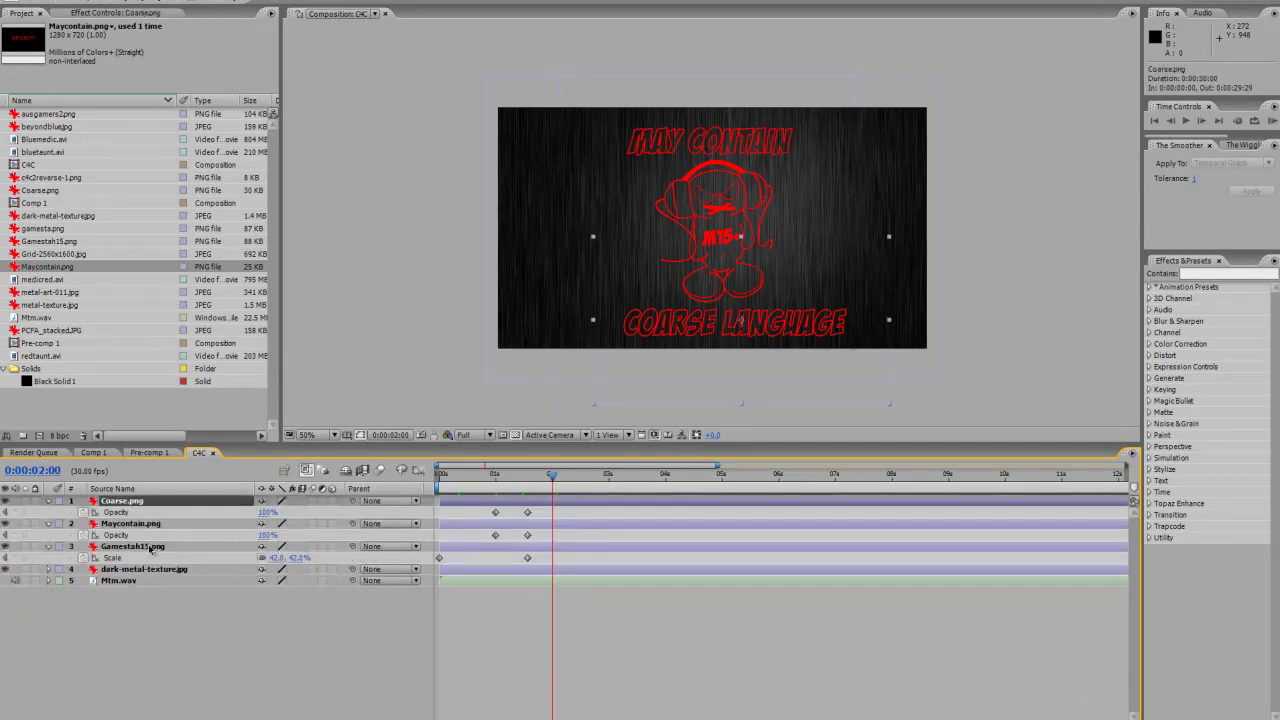
left_click(152, 548, "shift")
key("t")
key("t")
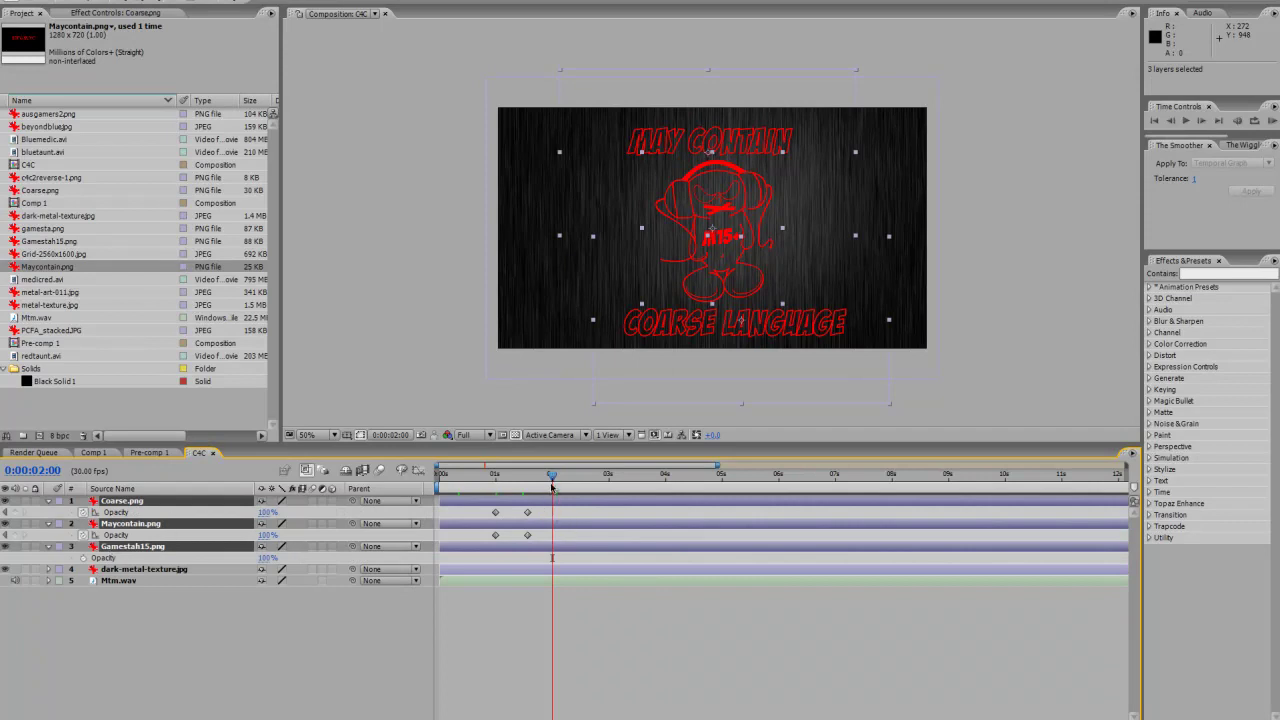
left_click_drag(551, 487, 528, 492)
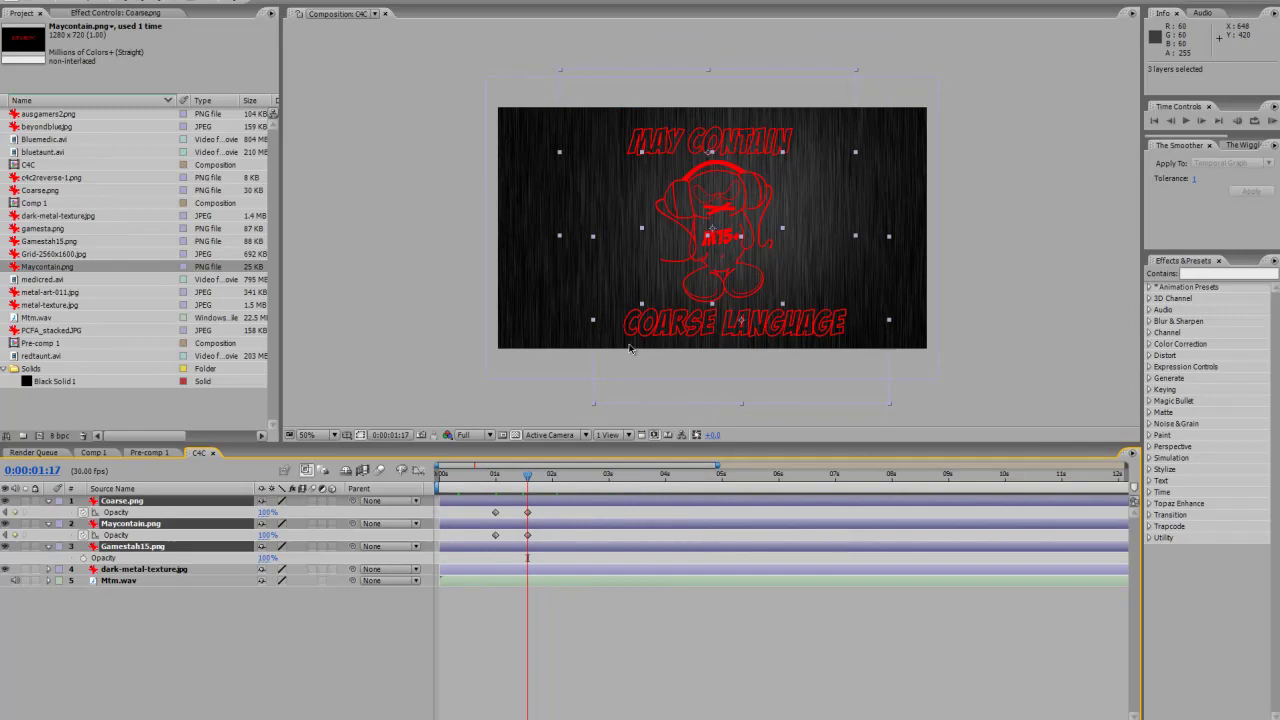
left_click_drag(530, 481, 546, 481)
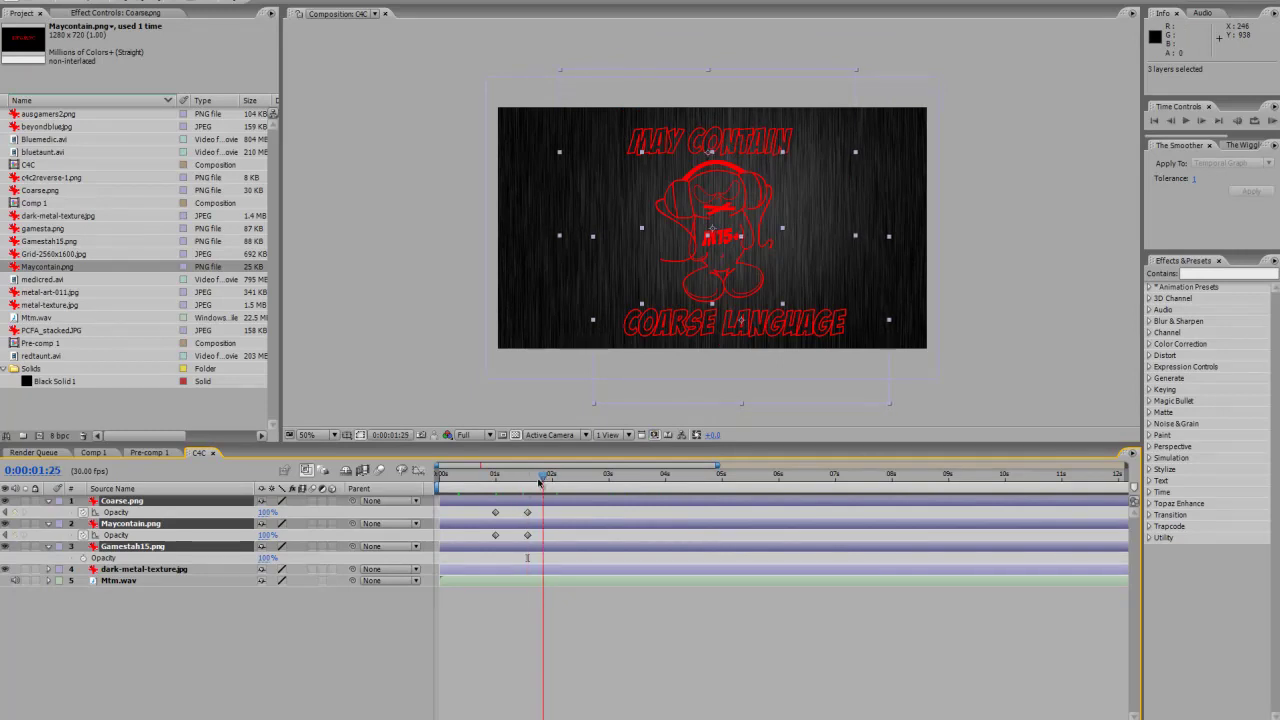
left_click(82, 559)
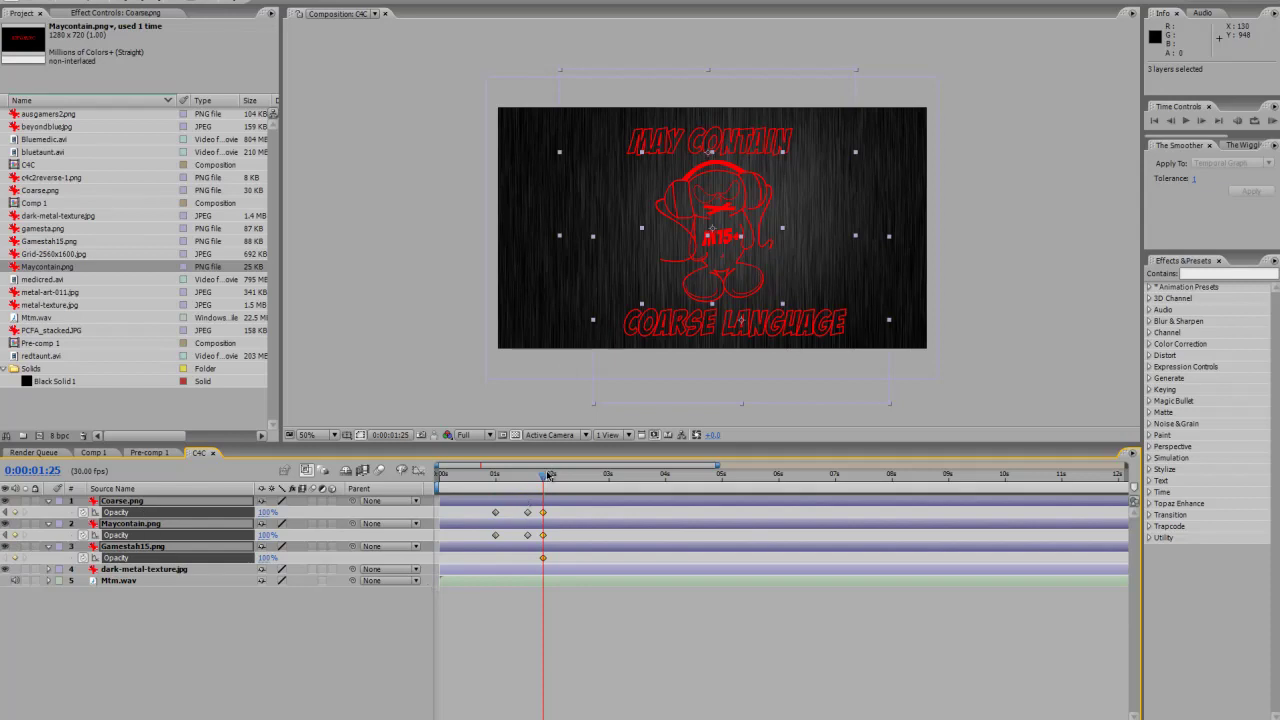
- Set all three layers to 0% Opacity at 0:00:03:23 and shift the 100% keyframes to 2:15
left_click_drag(548, 476, 654, 481)
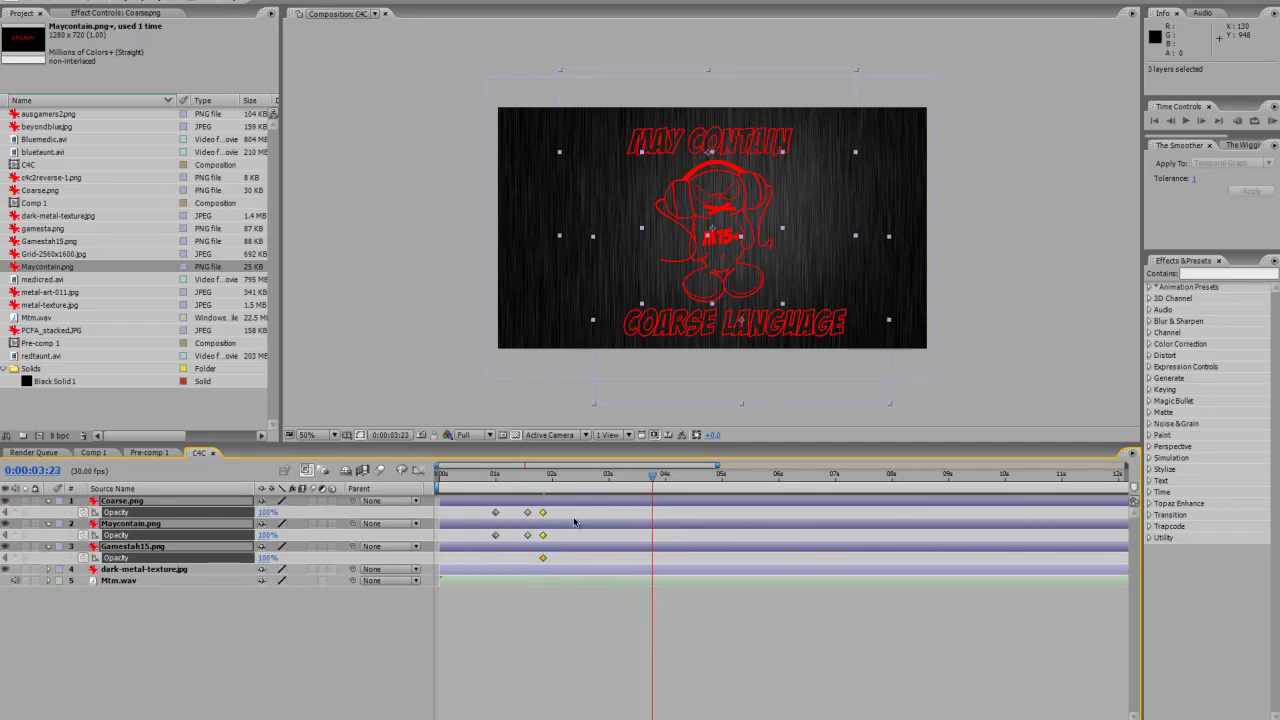
left_click(265, 512)
type("0")
key("Return")
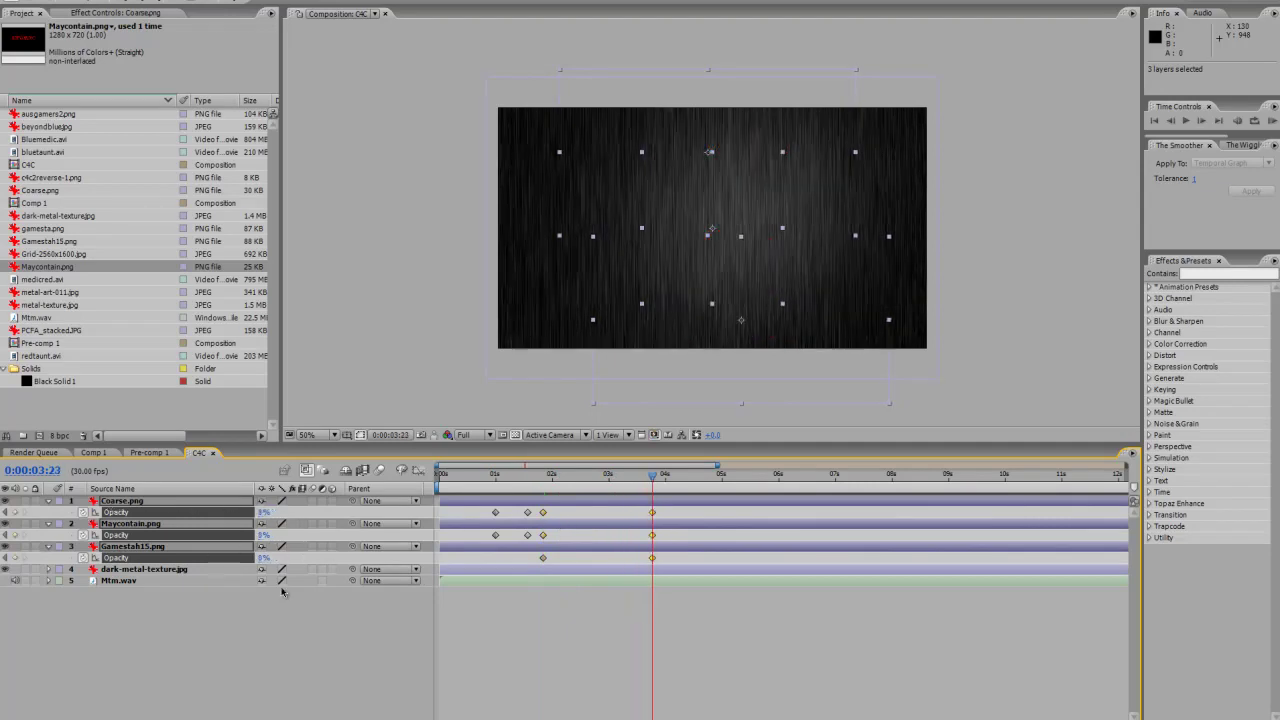
left_click_drag(655, 478, 580, 557)
left_click_drag(540, 492, 661, 487)
left_click(148, 452)
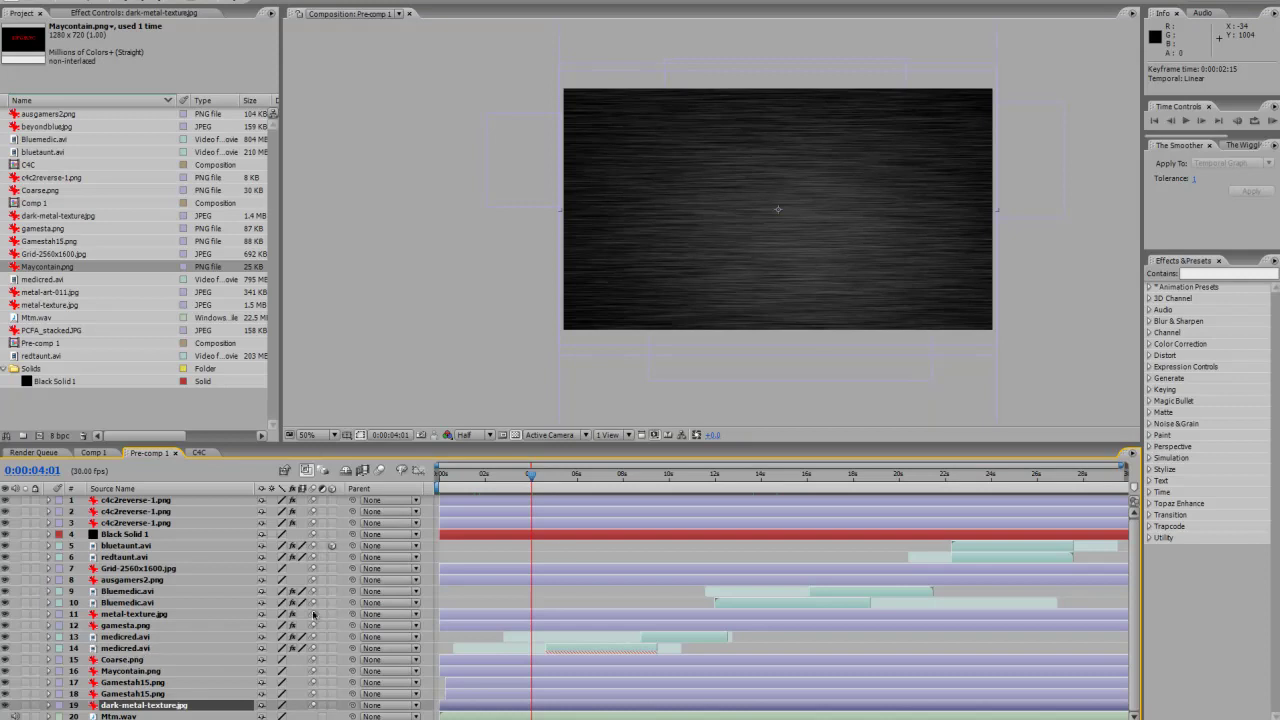
left_click_drag(531, 479, 564, 479)
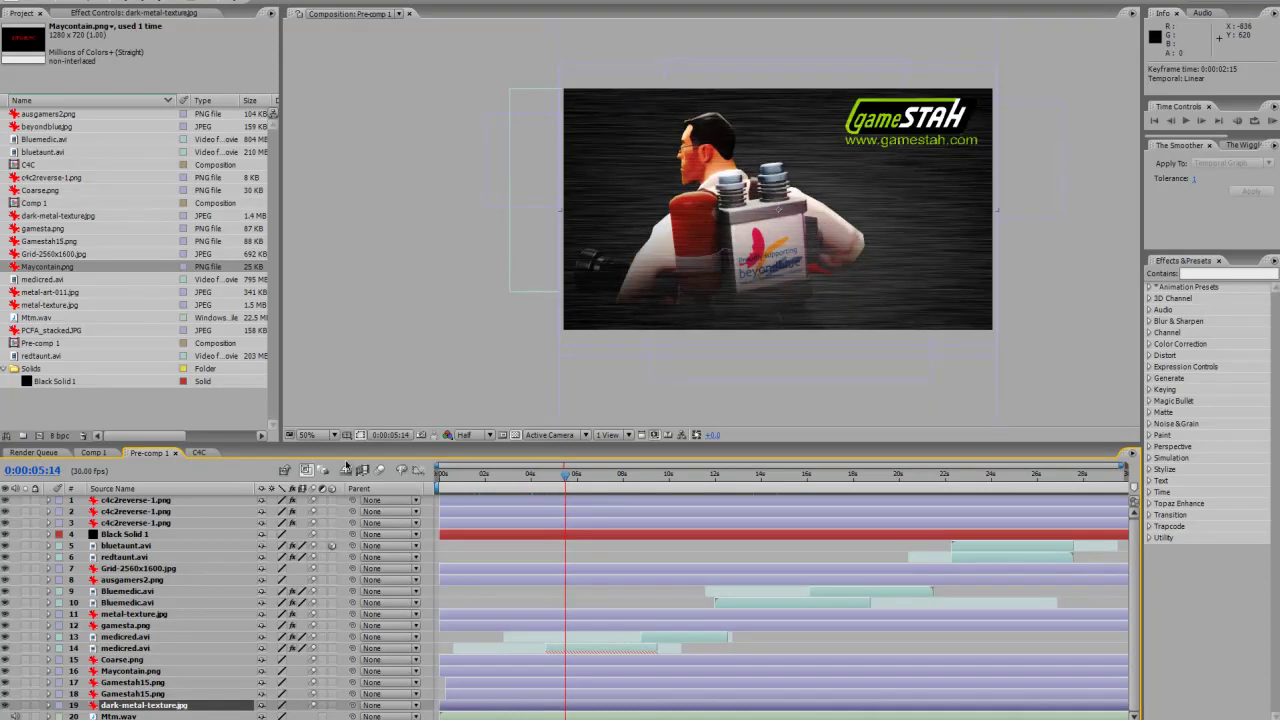
left_click(199, 452)
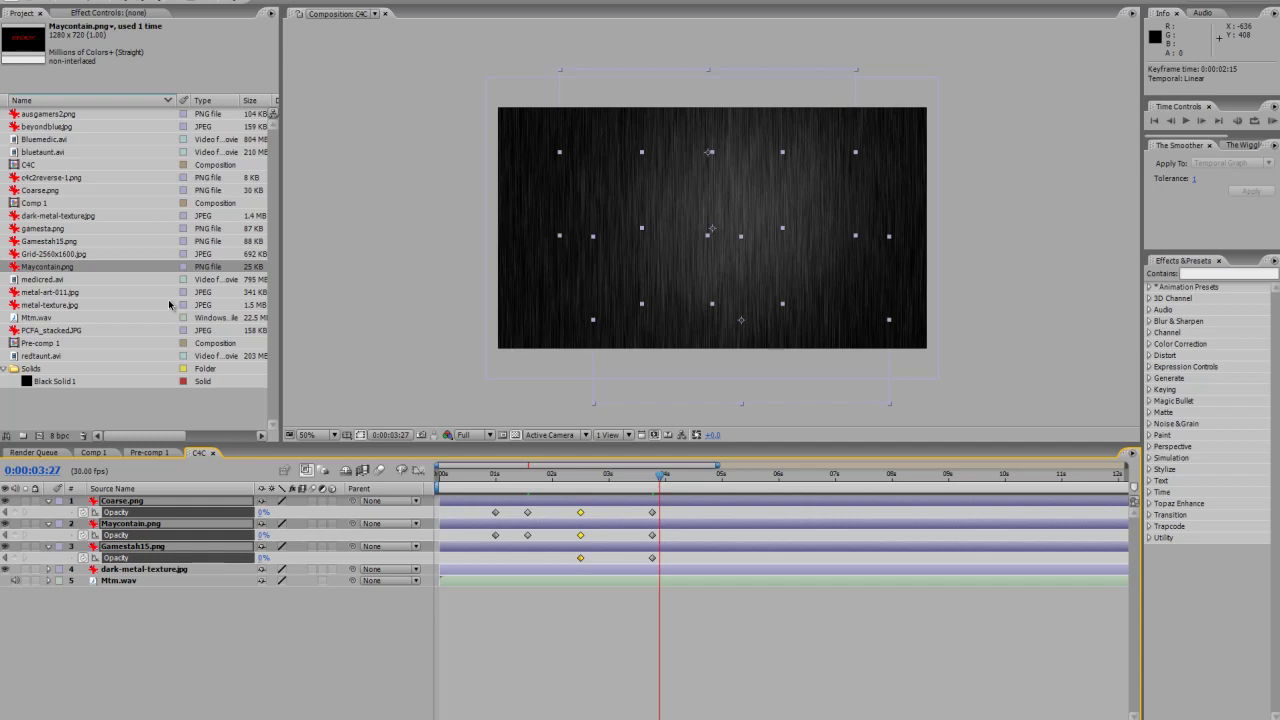
- Add medicred.avi as C4C's top layer and scale it down to about 74%
left_click_drag(57, 281, 195, 512)
left_click(242, 679)
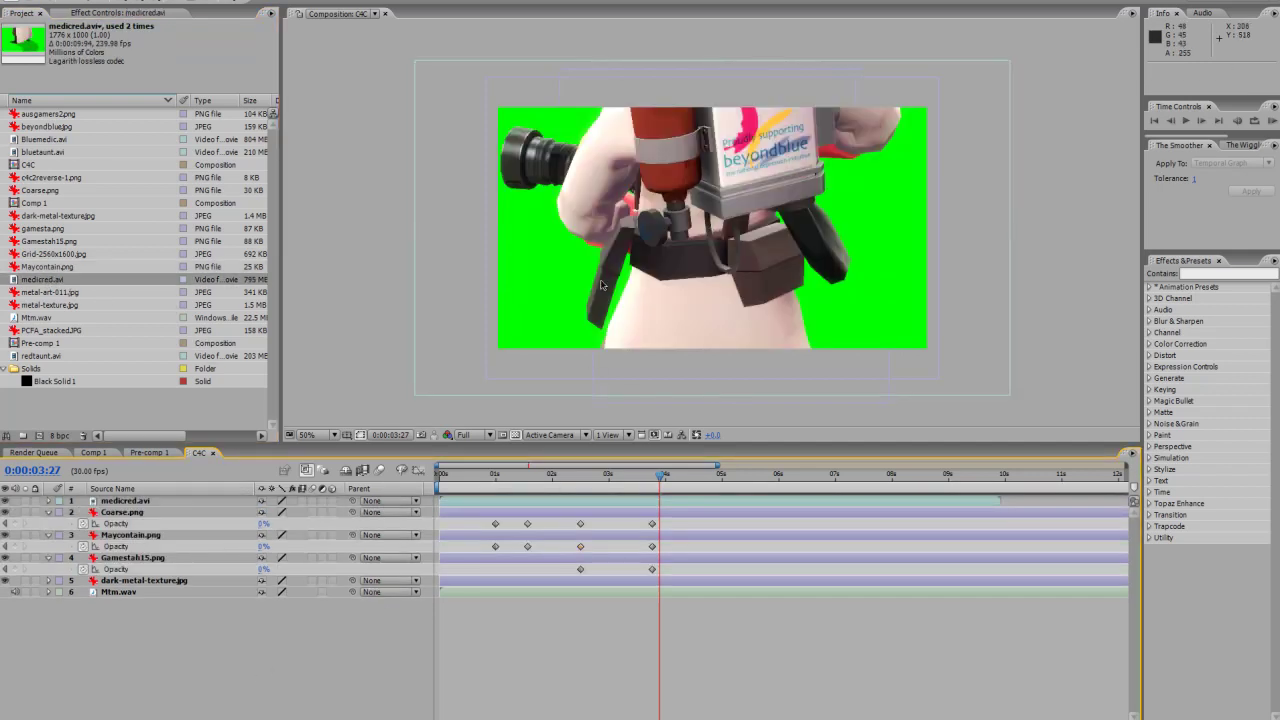
left_click(128, 501)
key("comma")
key("comma")
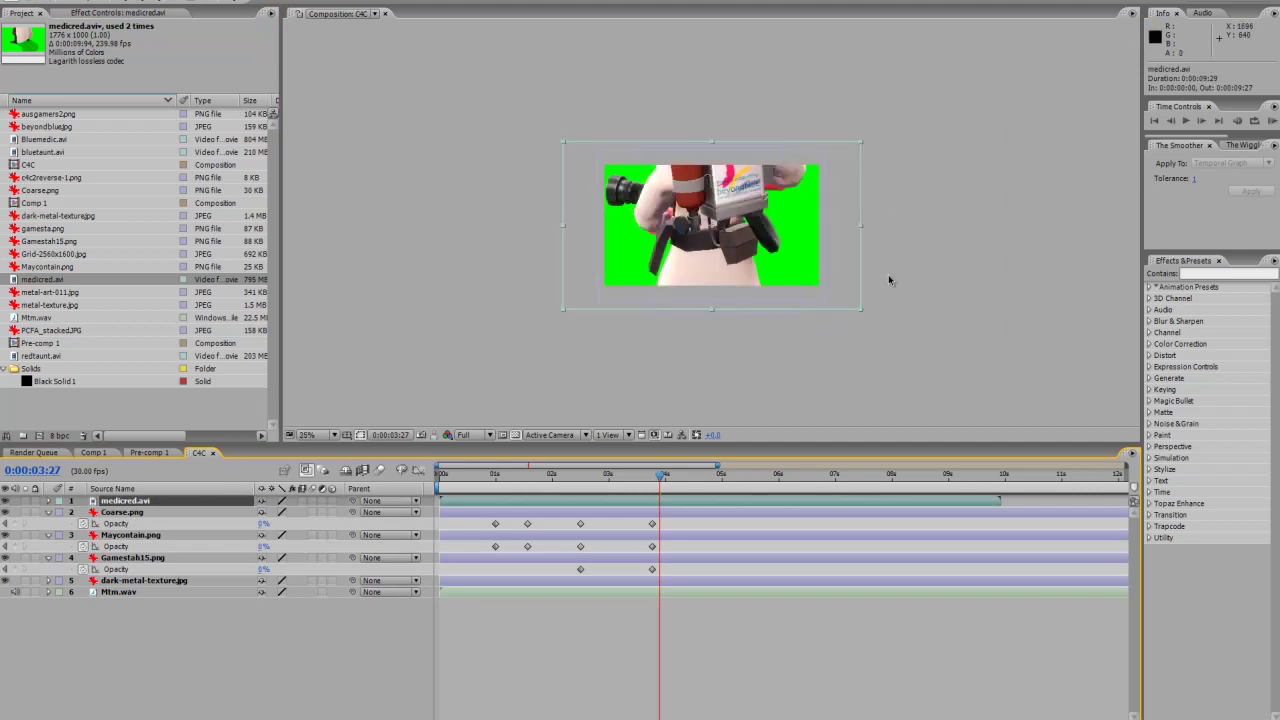
left_click_drag(864, 313, 840, 299)
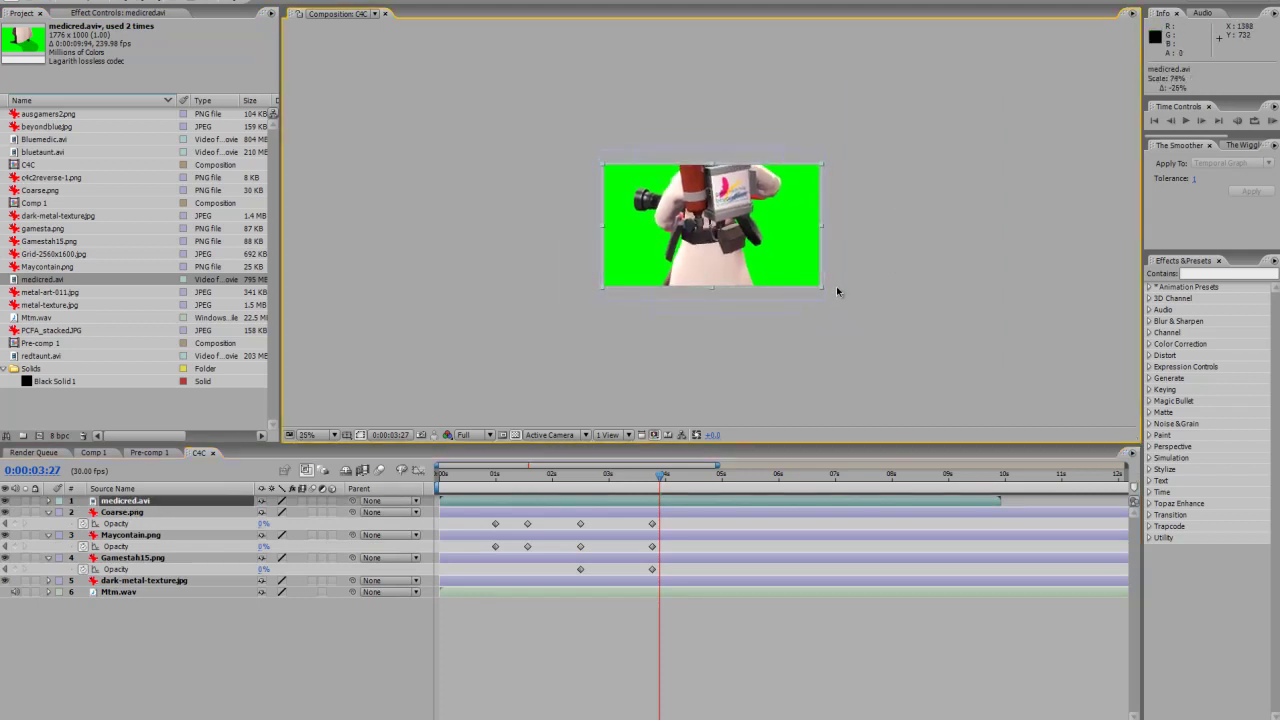
key("period")
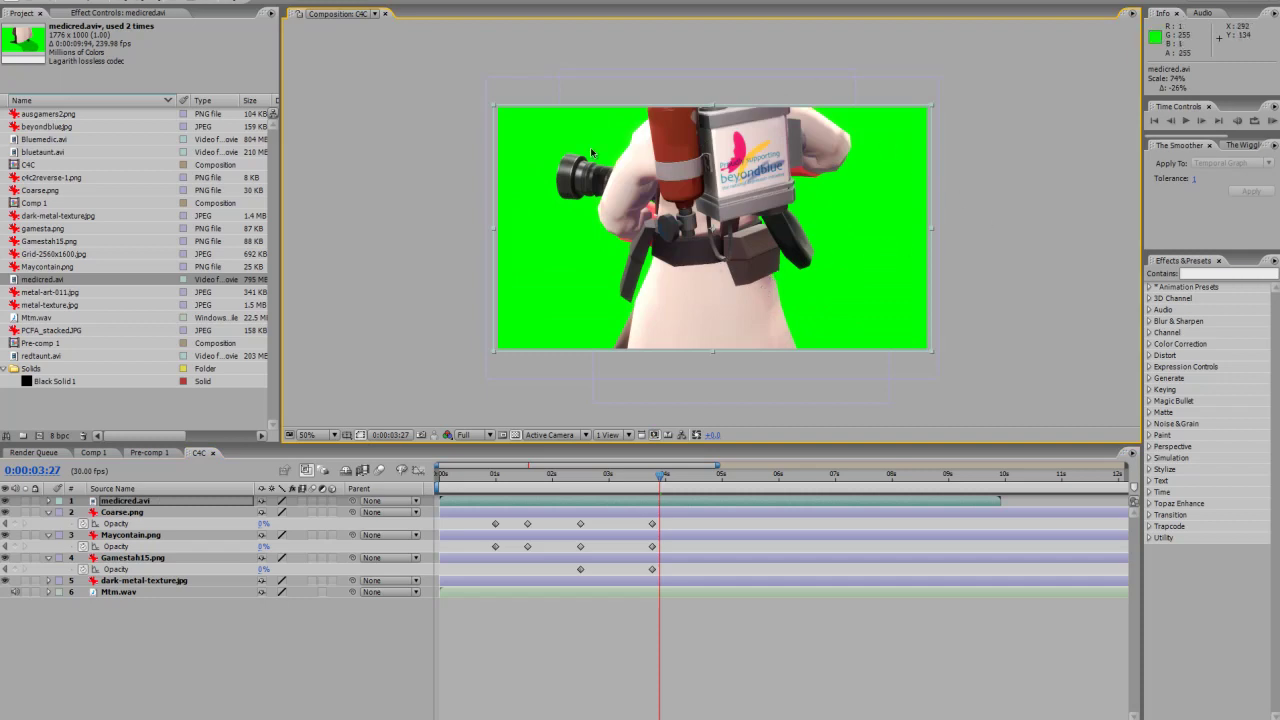
- Drag Keylight (1.2) from the Keying effects category onto the medicred.avi layer
left_click(1193, 271)
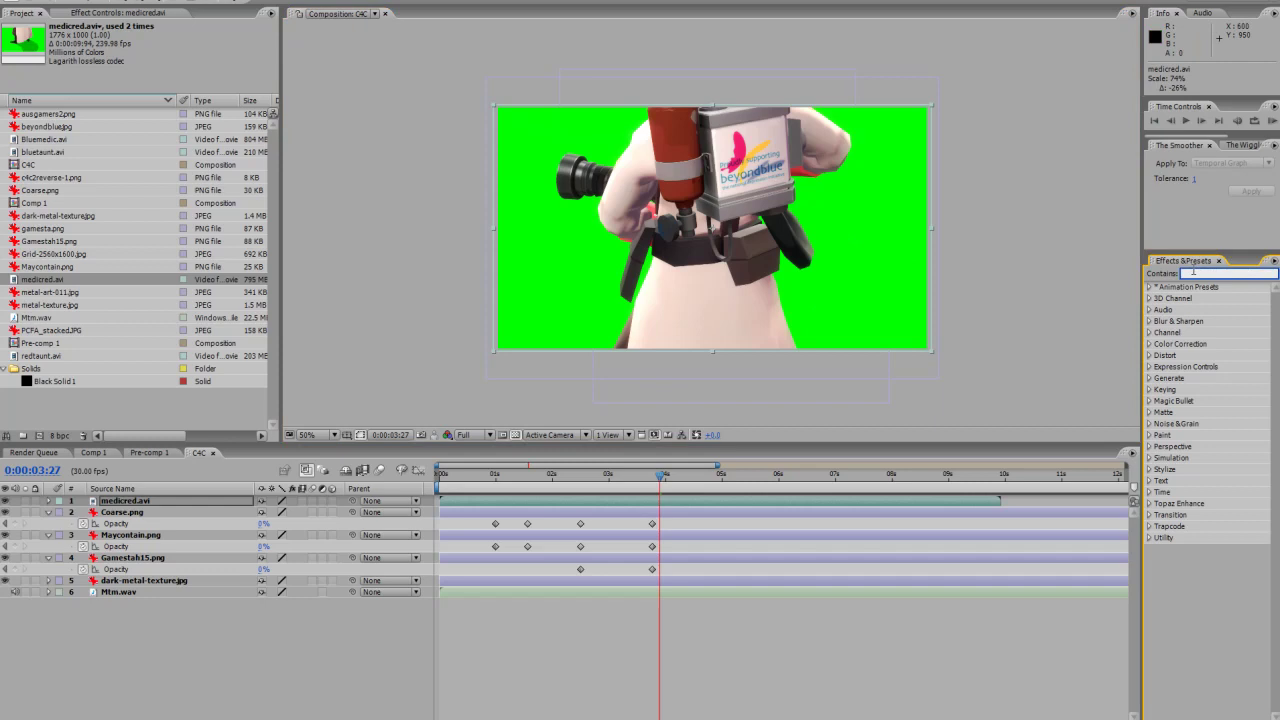
type("keylight")
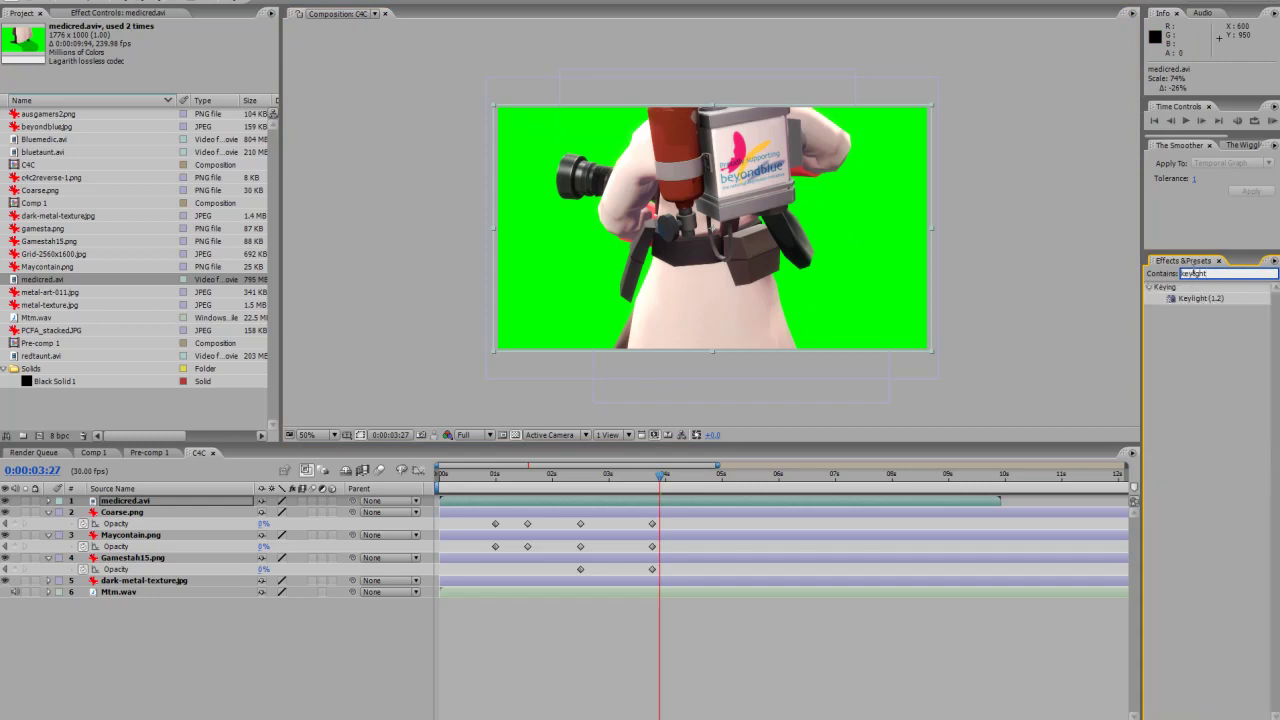
double_click(1216, 274)
key("BackSpace")
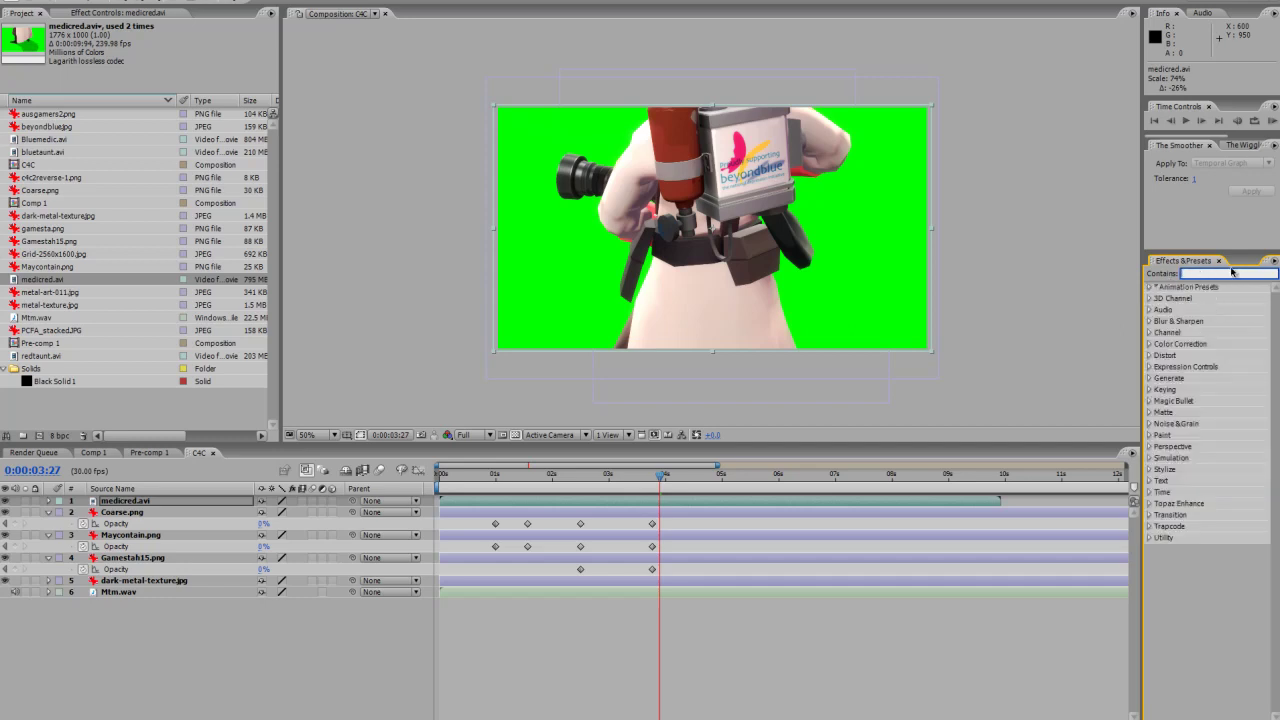
left_click(1150, 390)
left_click_drag(1200, 481, 736, 299)
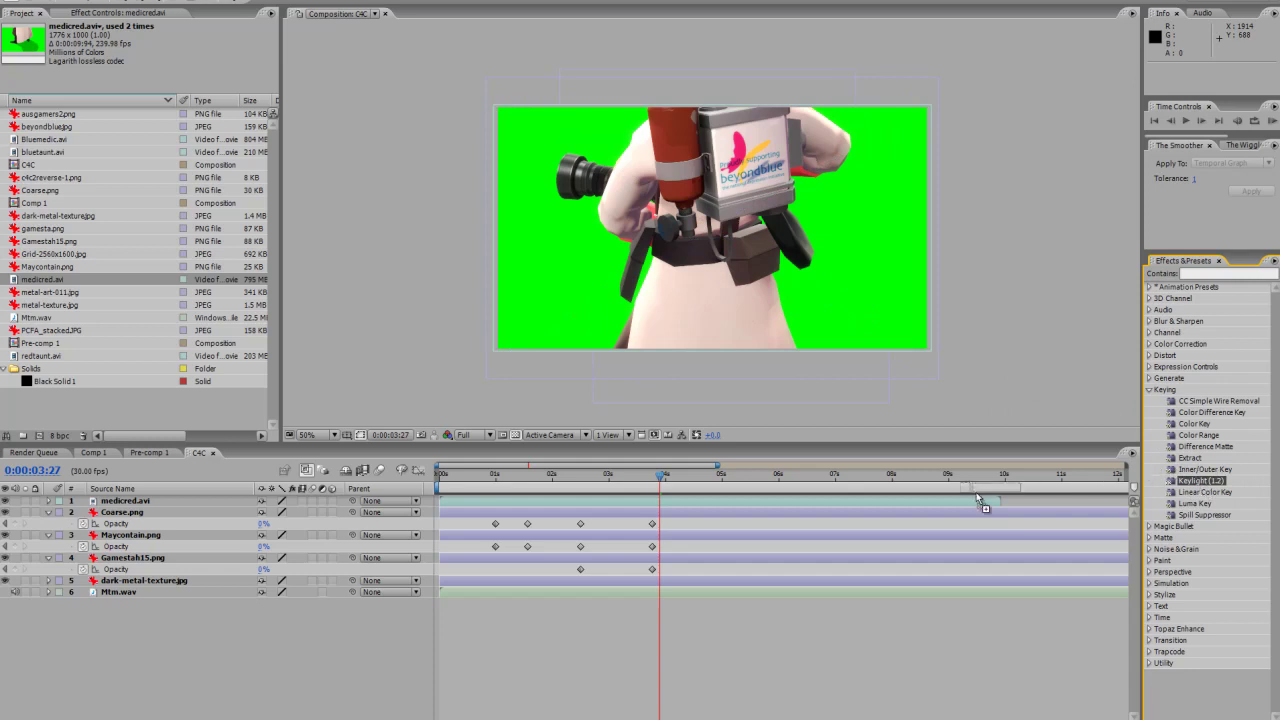
left_click(196, 500)
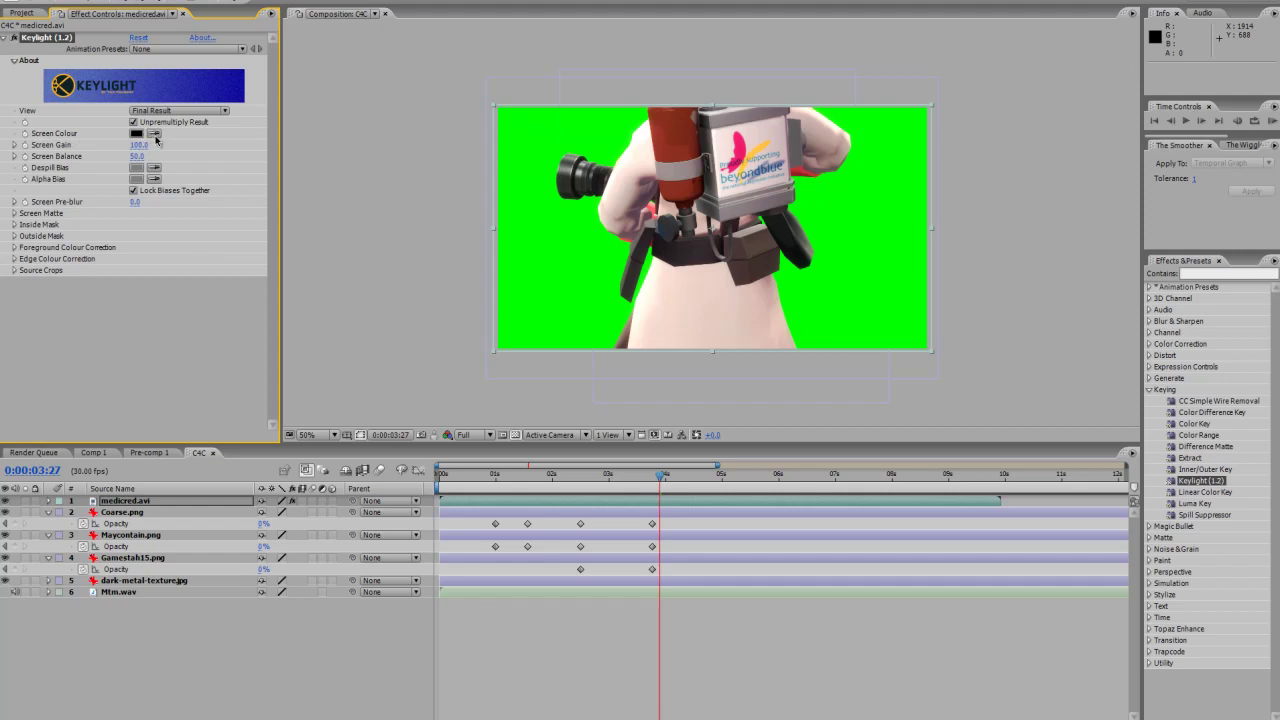
- Sample the green backdrop as Keylight's Screen Colour and turn off Unpremultiply Result
left_click(155, 136)
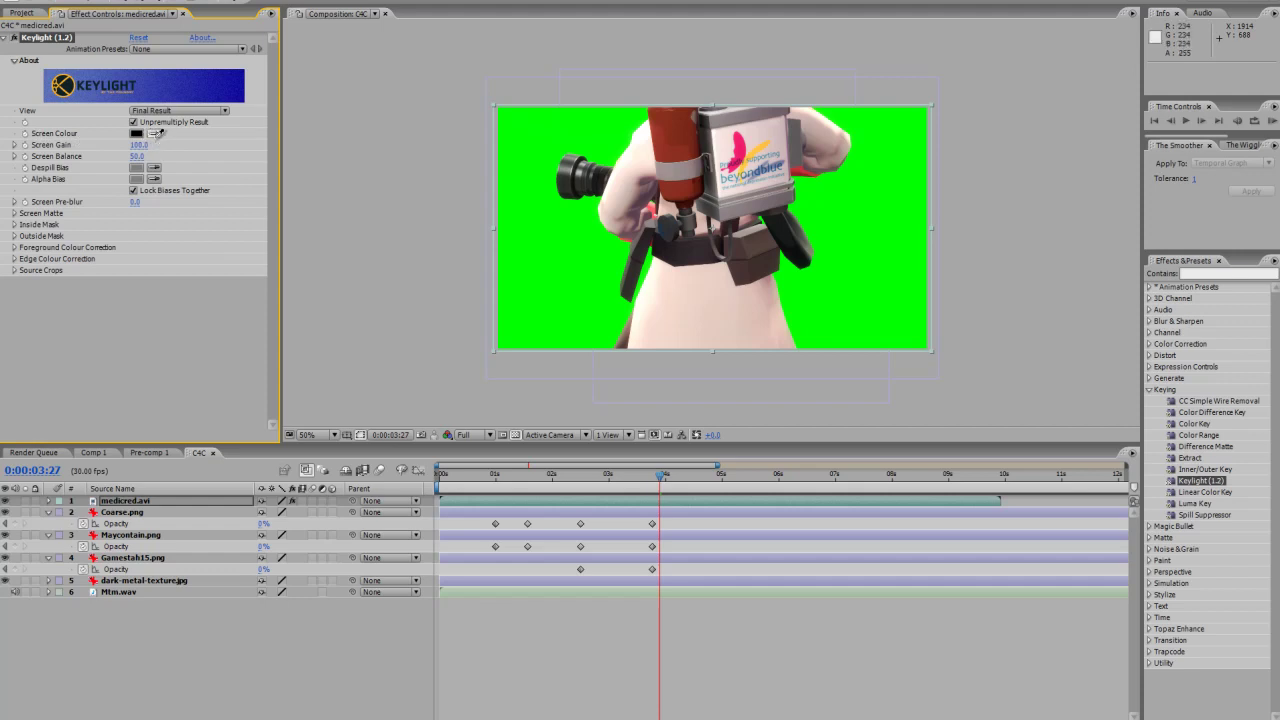
left_click(556, 232)
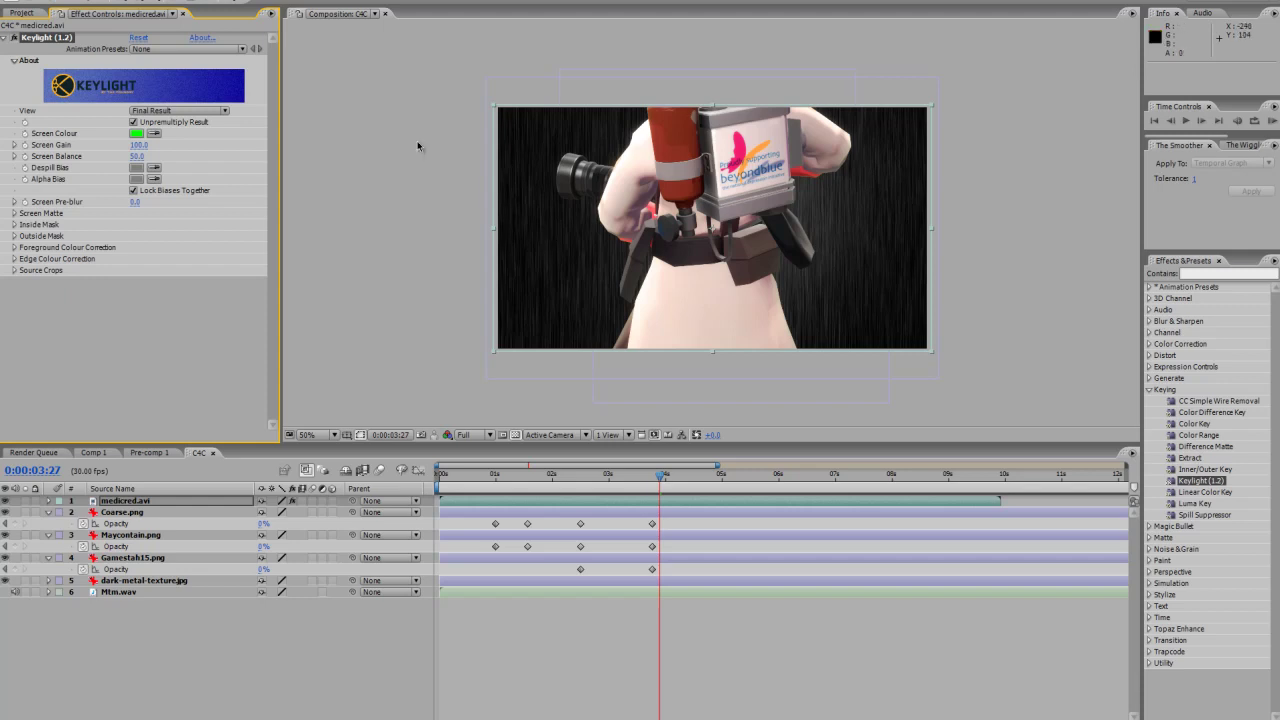
key("period")
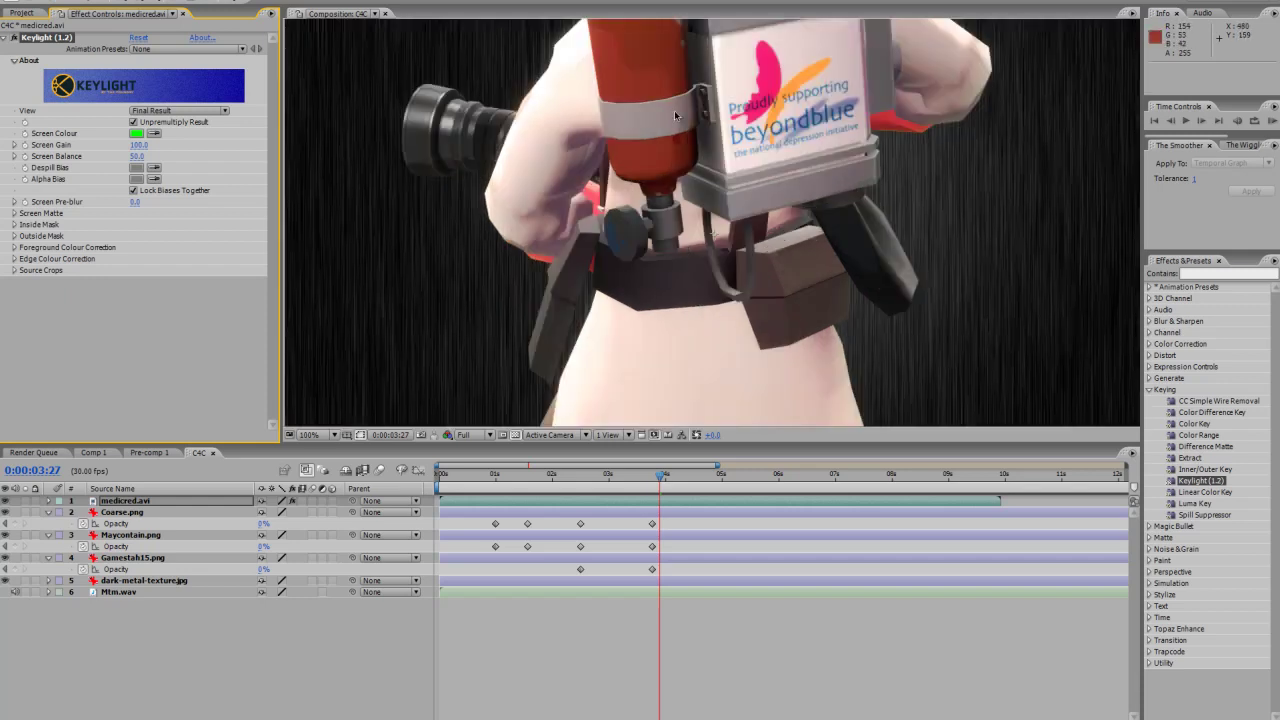
left_click(134, 122)
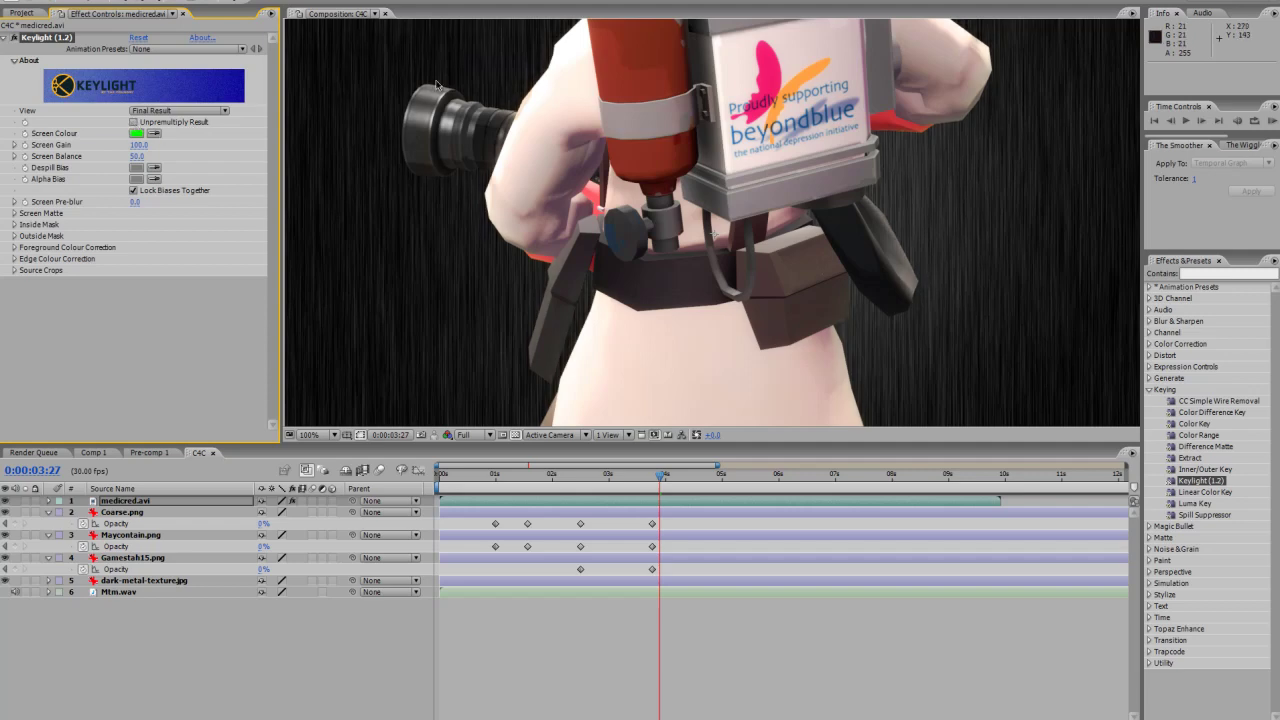
key("comma")
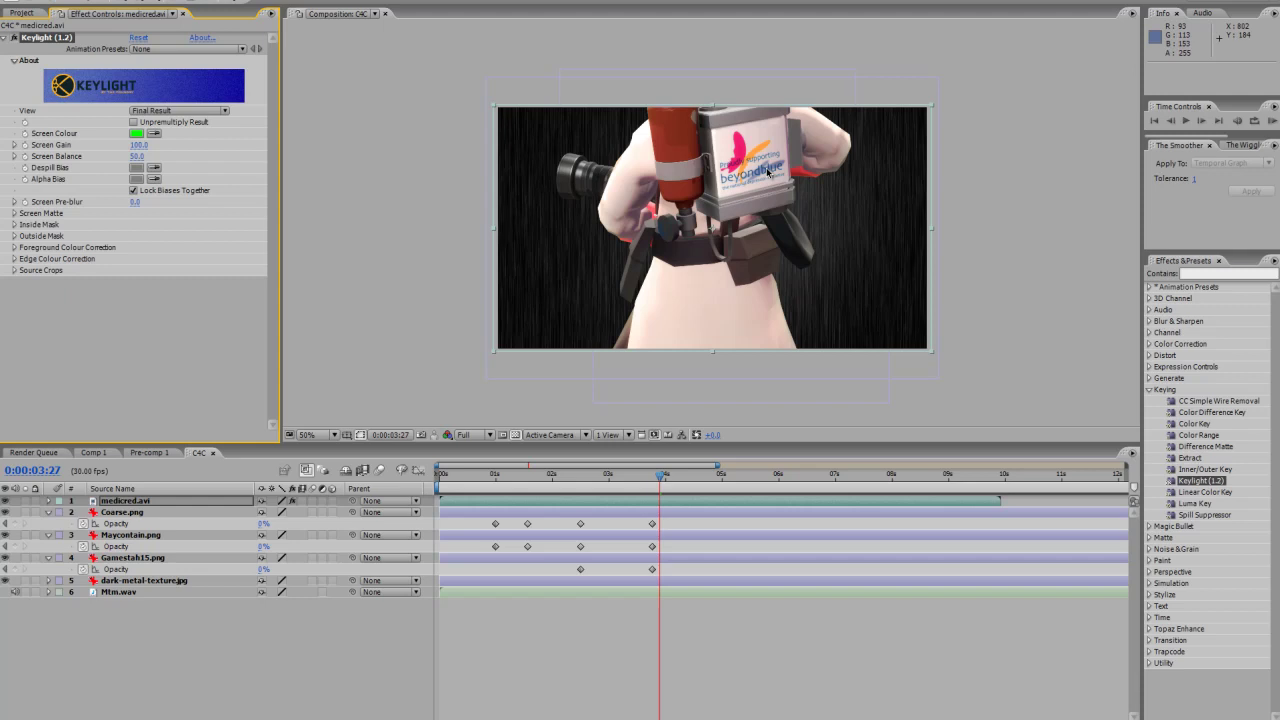
key("period")
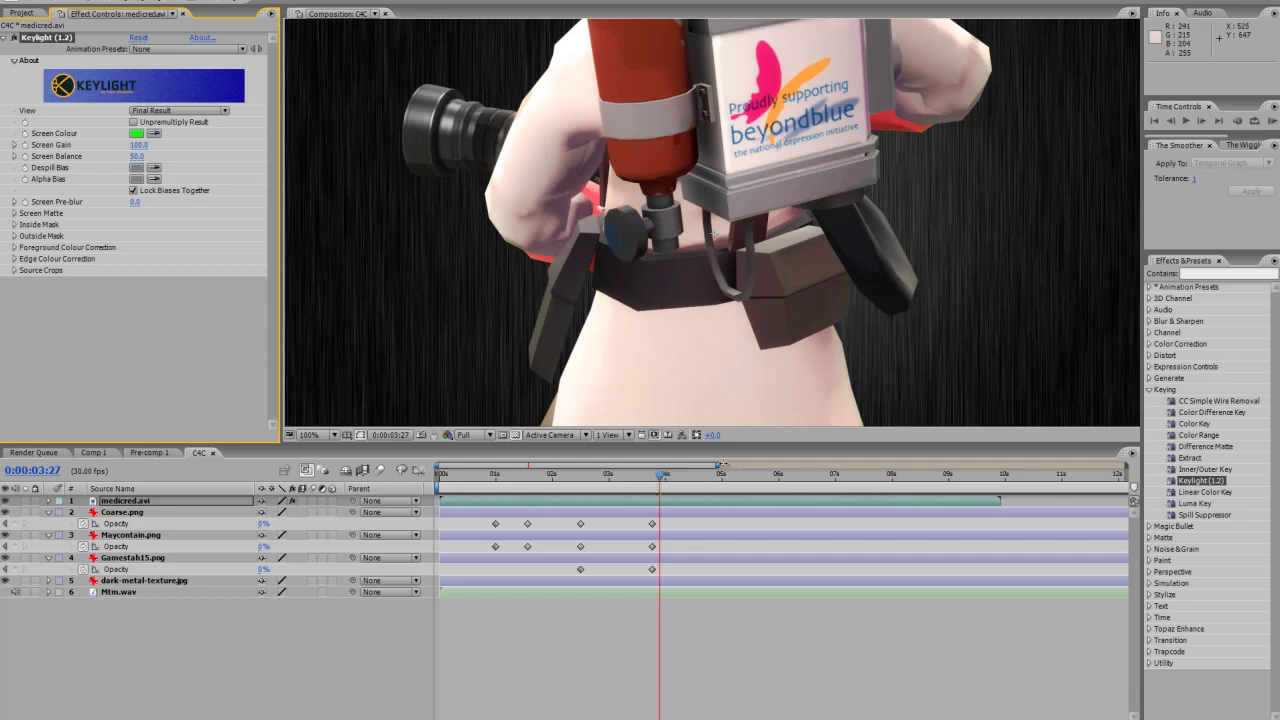
- Slide the medicred.avi clip to start at 0:00:03:26 and preview the composition
left_click_drag(716, 466, 1125, 466)
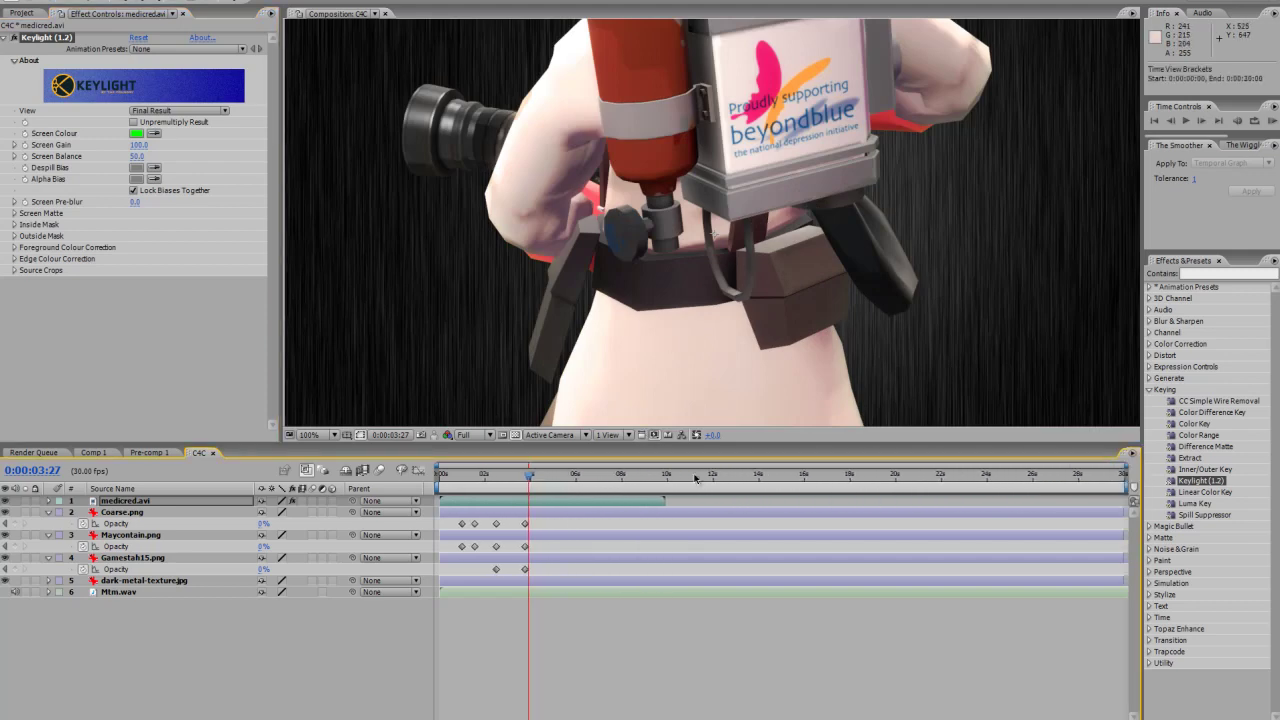
left_click_drag(527, 481, 738, 486)
key("comma")
key("space")
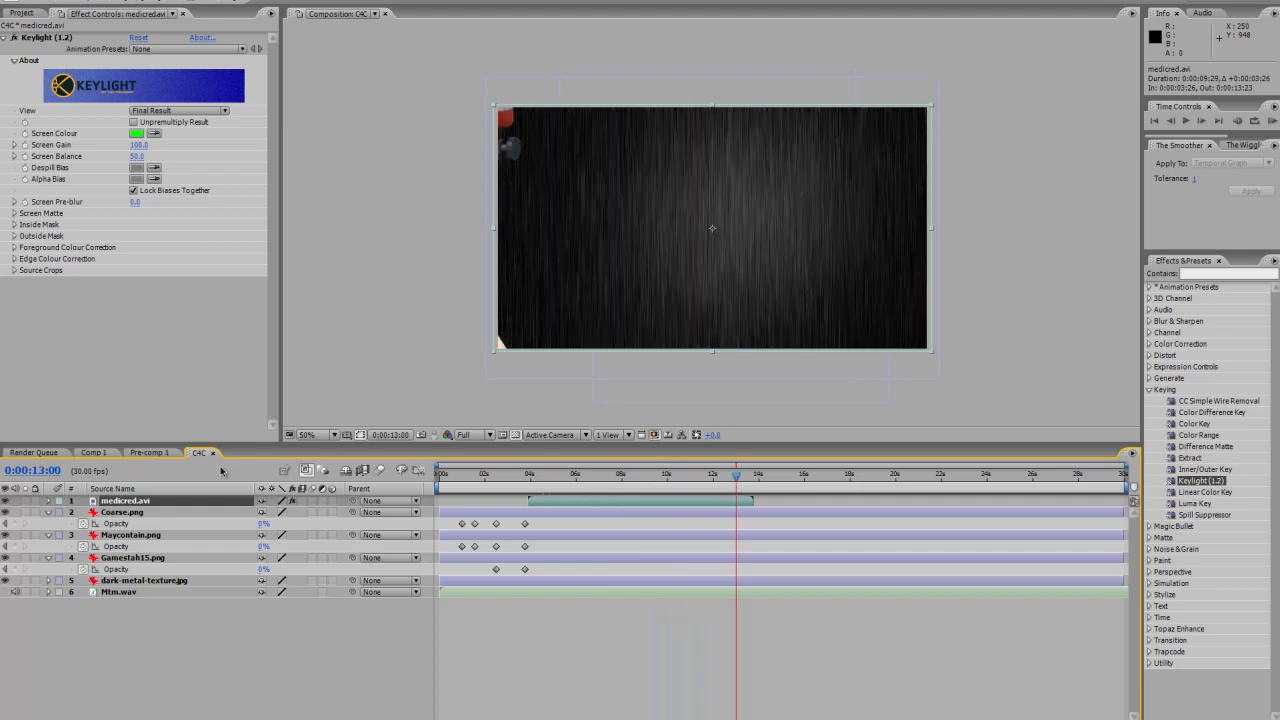
left_click(160, 453)
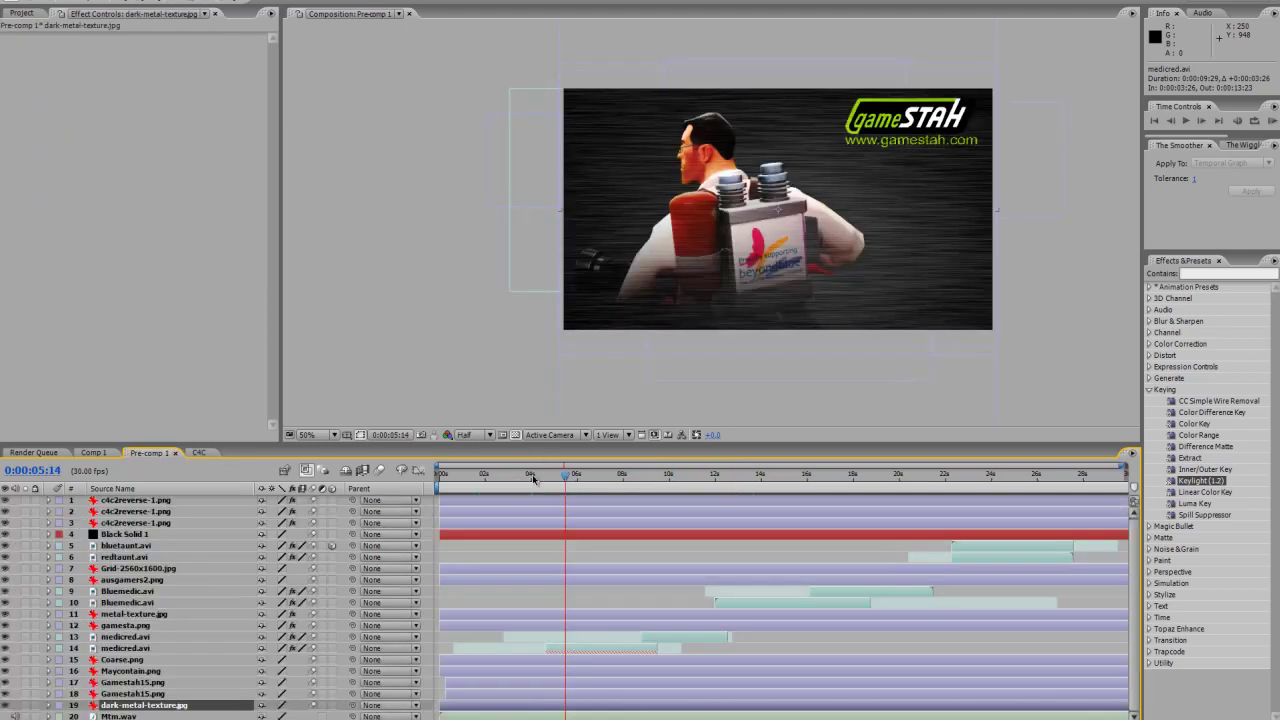
left_click_drag(566, 478, 553, 480)
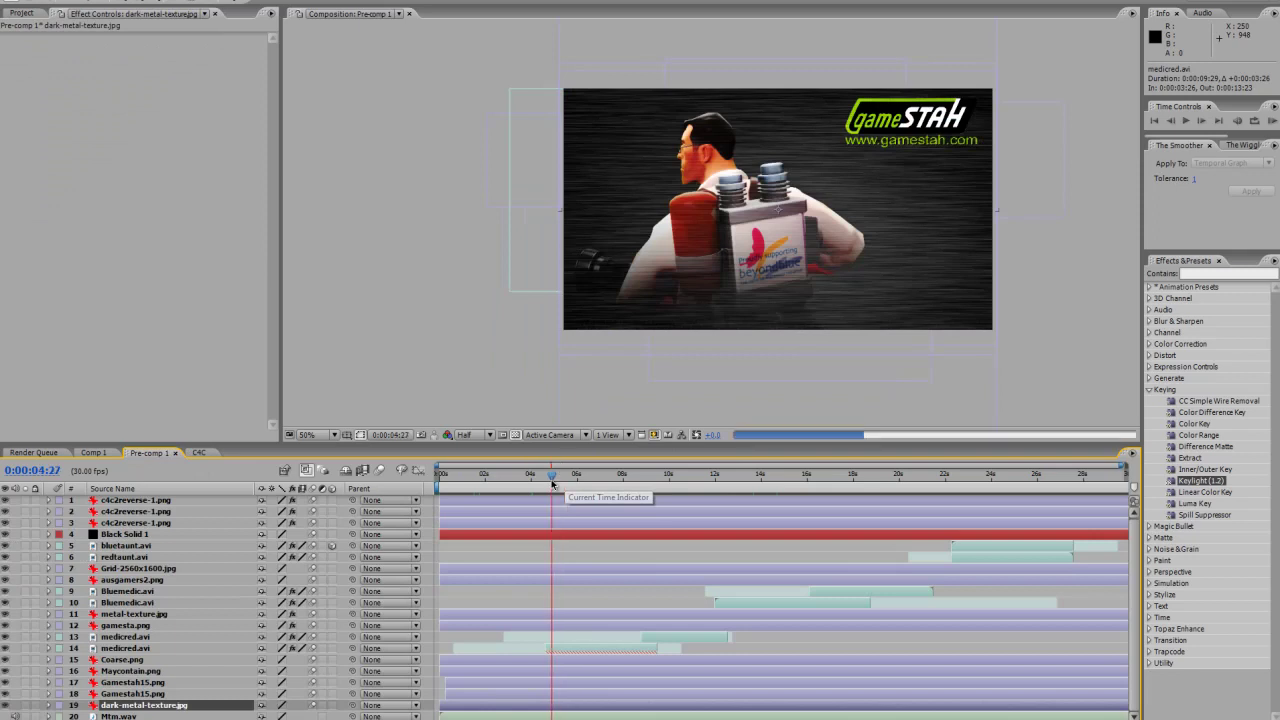
left_click(200, 454)
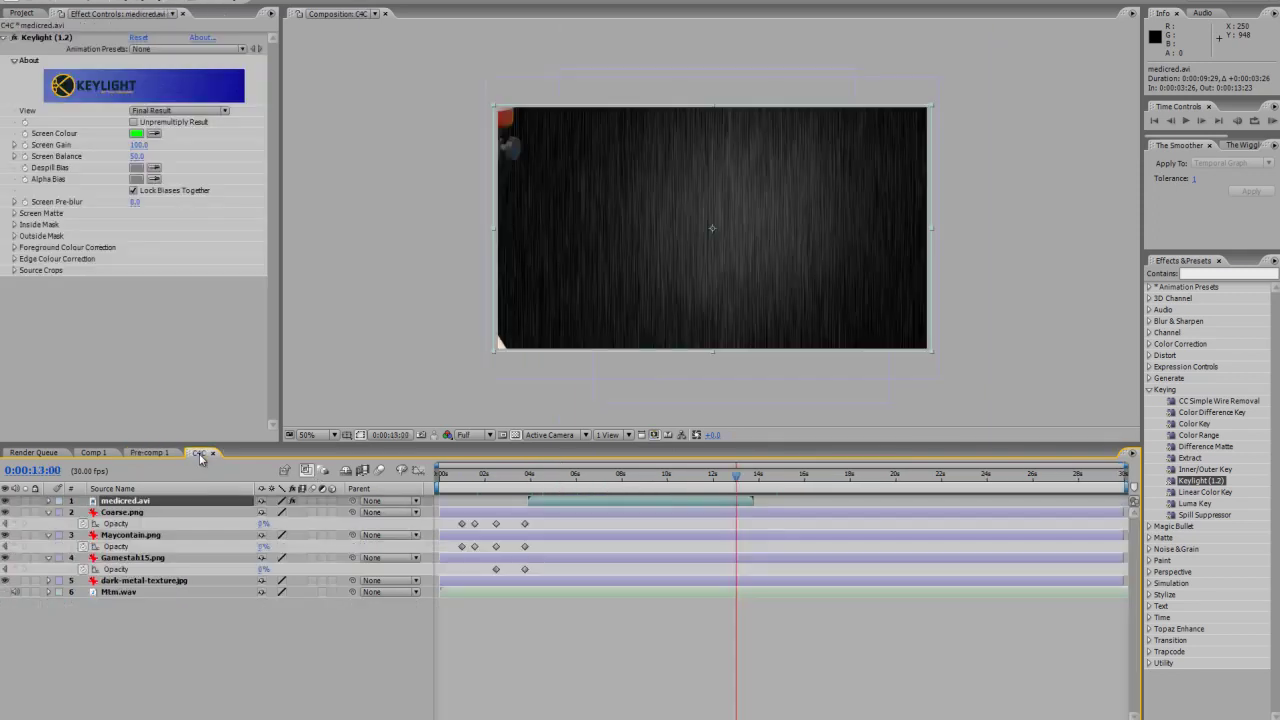
left_click_drag(550, 493, 621, 497)
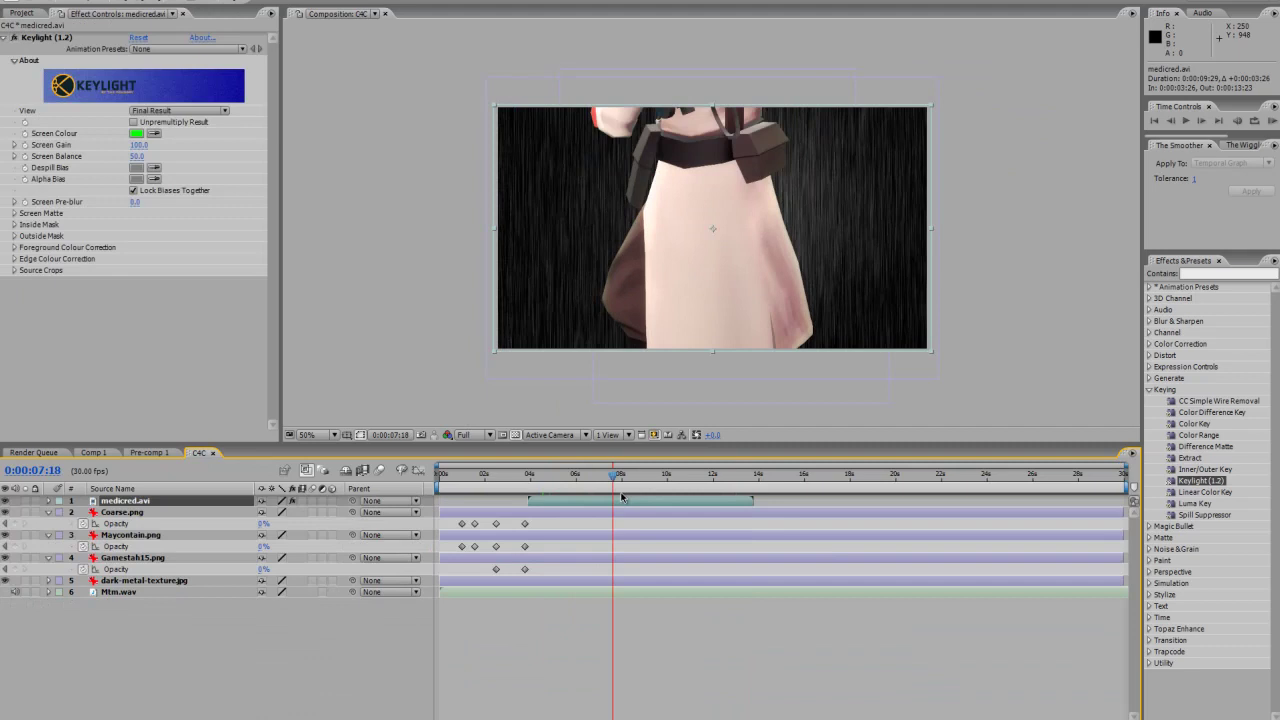
left_click(150, 453)
left_click_drag(556, 481, 644, 488)
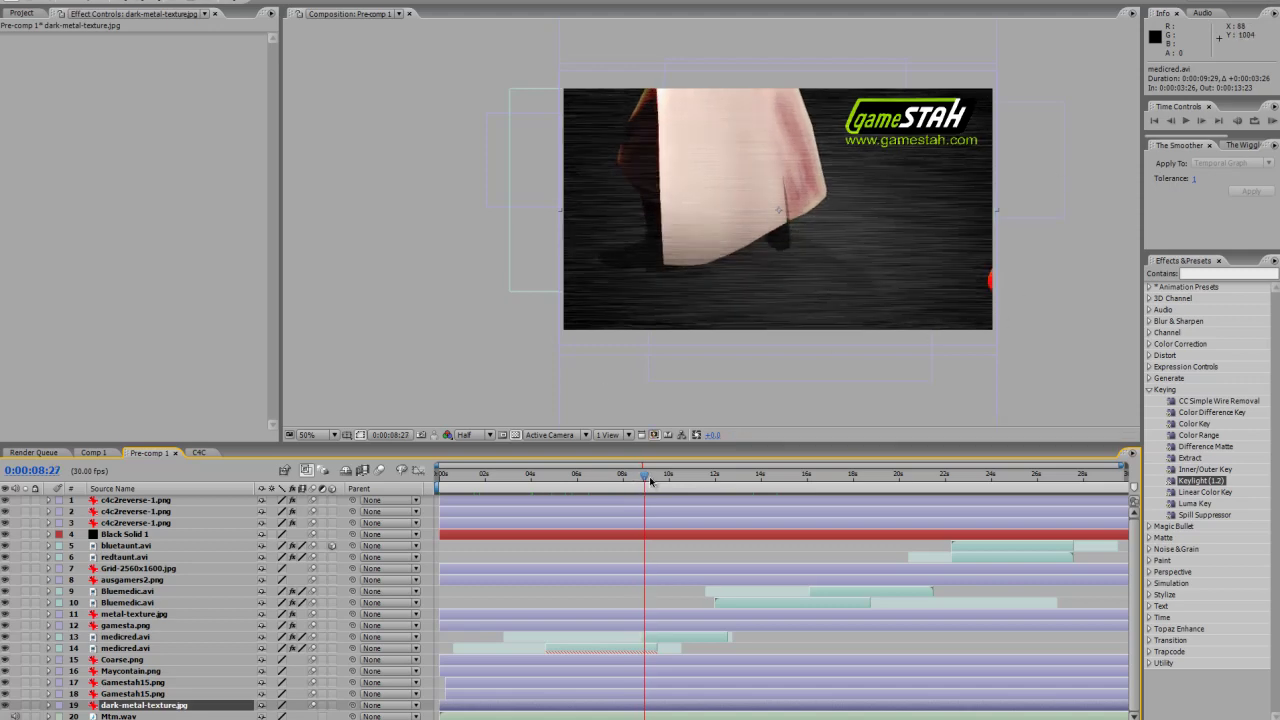
left_click_drag(650, 481, 692, 481)
left_click(198, 454)
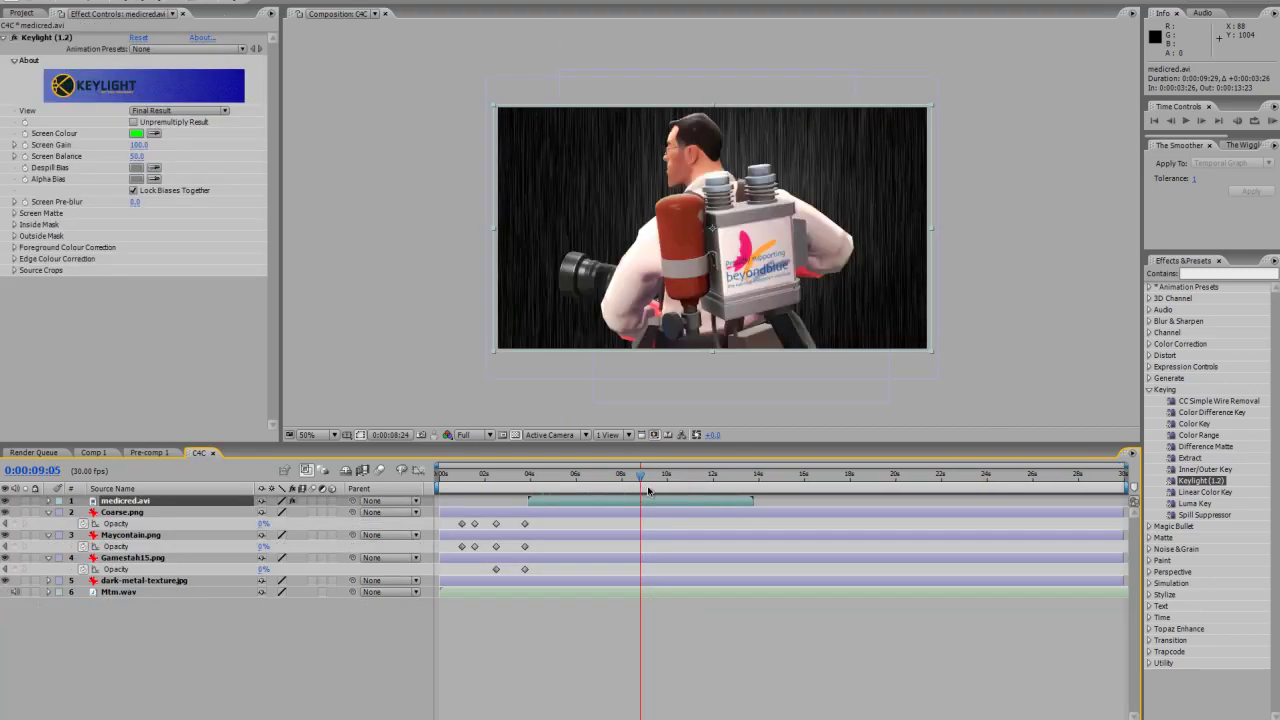
- Duplicate the medicred.avi layer from the Edit menu and check the frame at 0:00:09:14
right_click(155, 508)
left_click(165, 145)
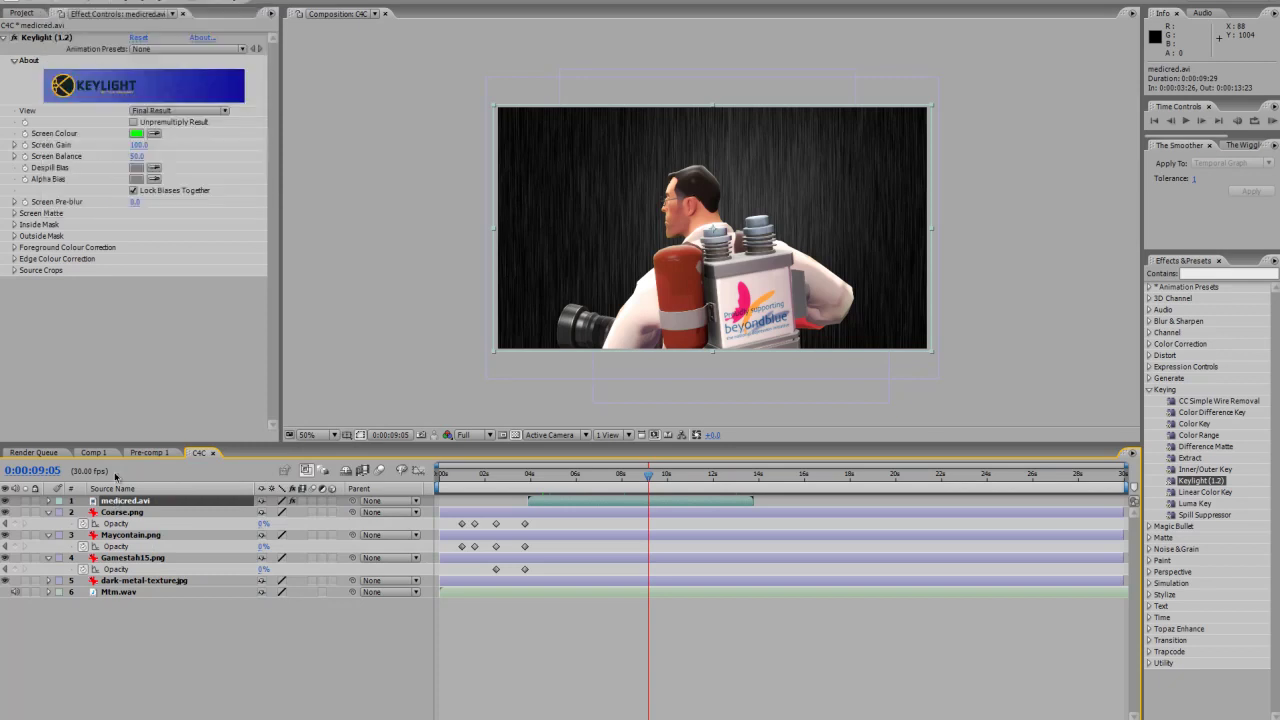
left_click(120, 1)
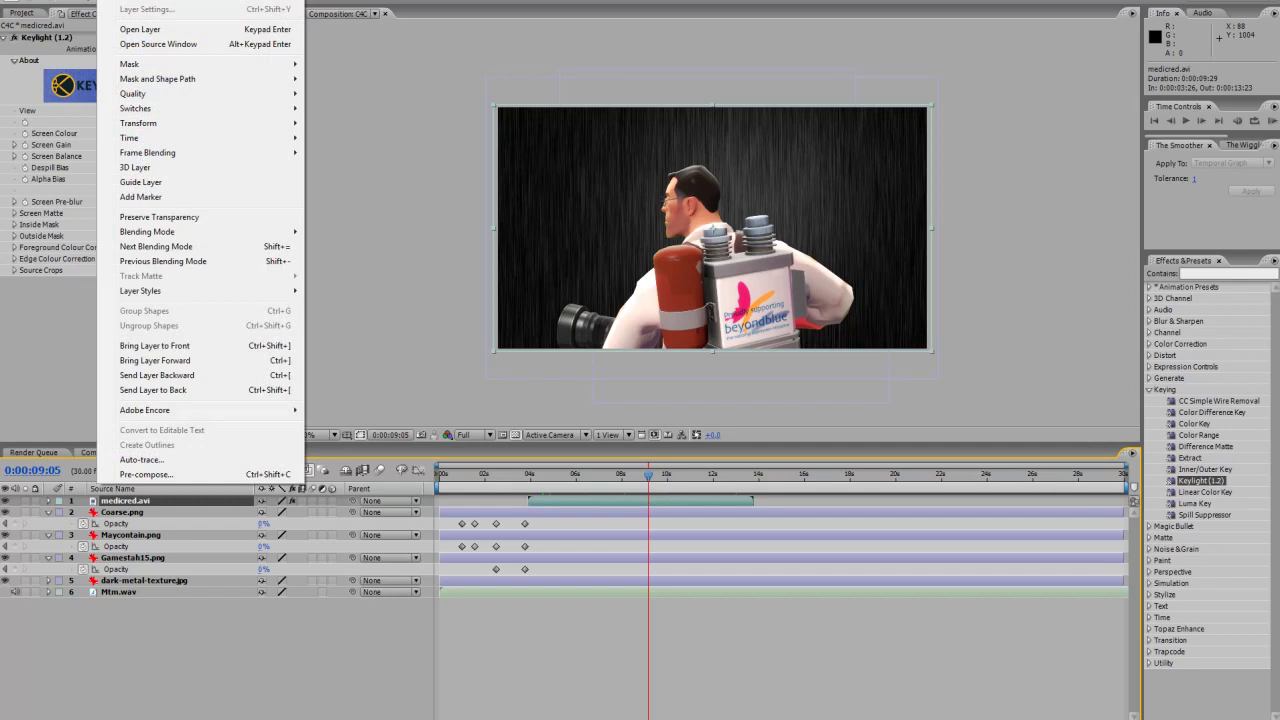
mouse_move(40, 0)
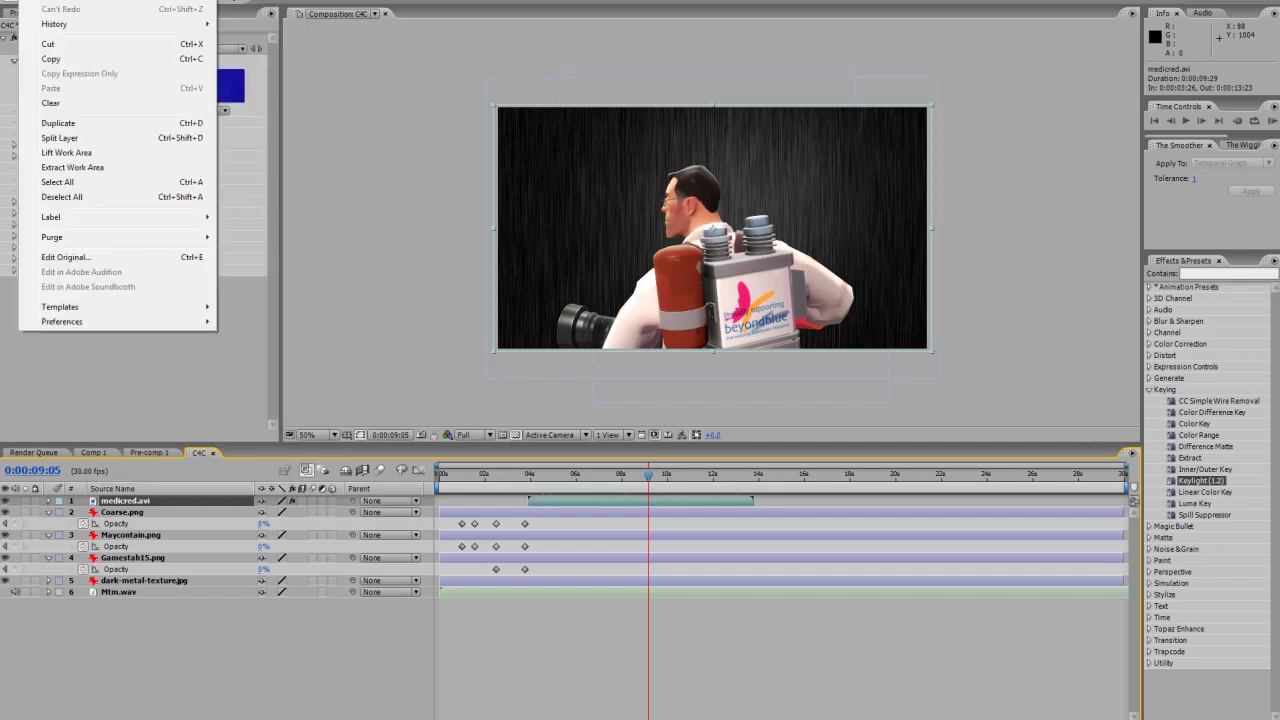
left_click(184, 131)
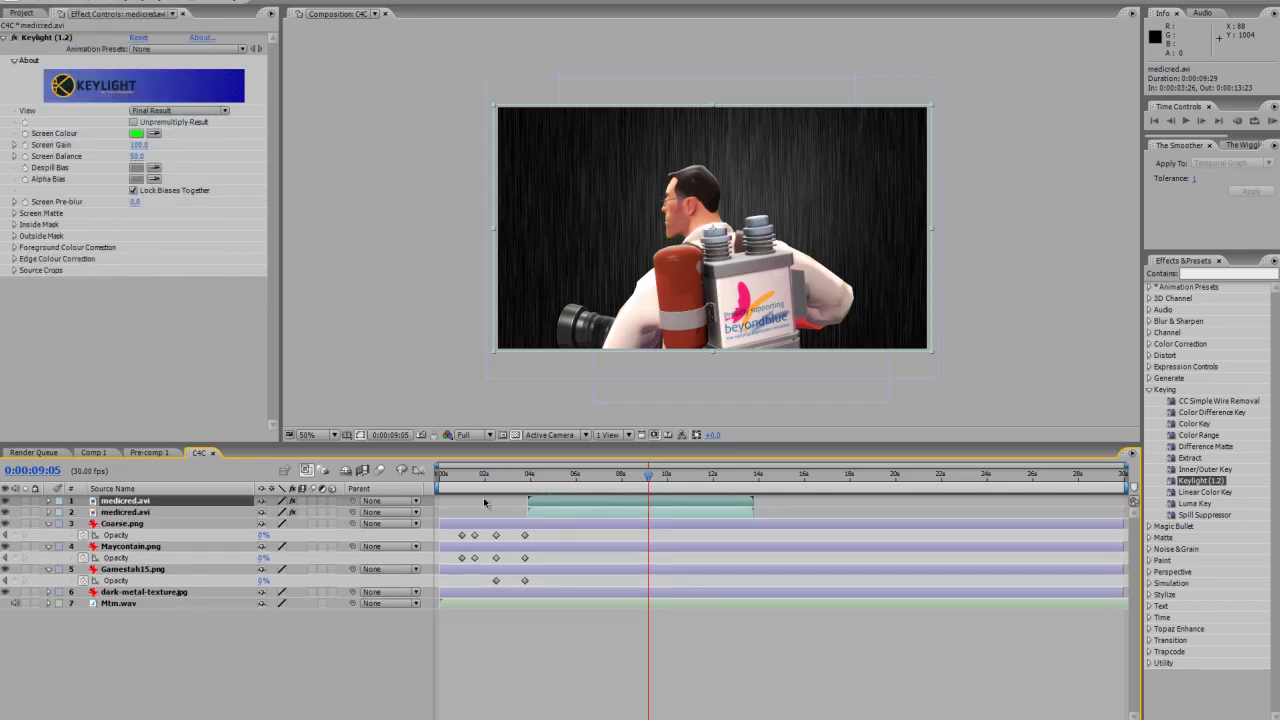
left_click(656, 486)
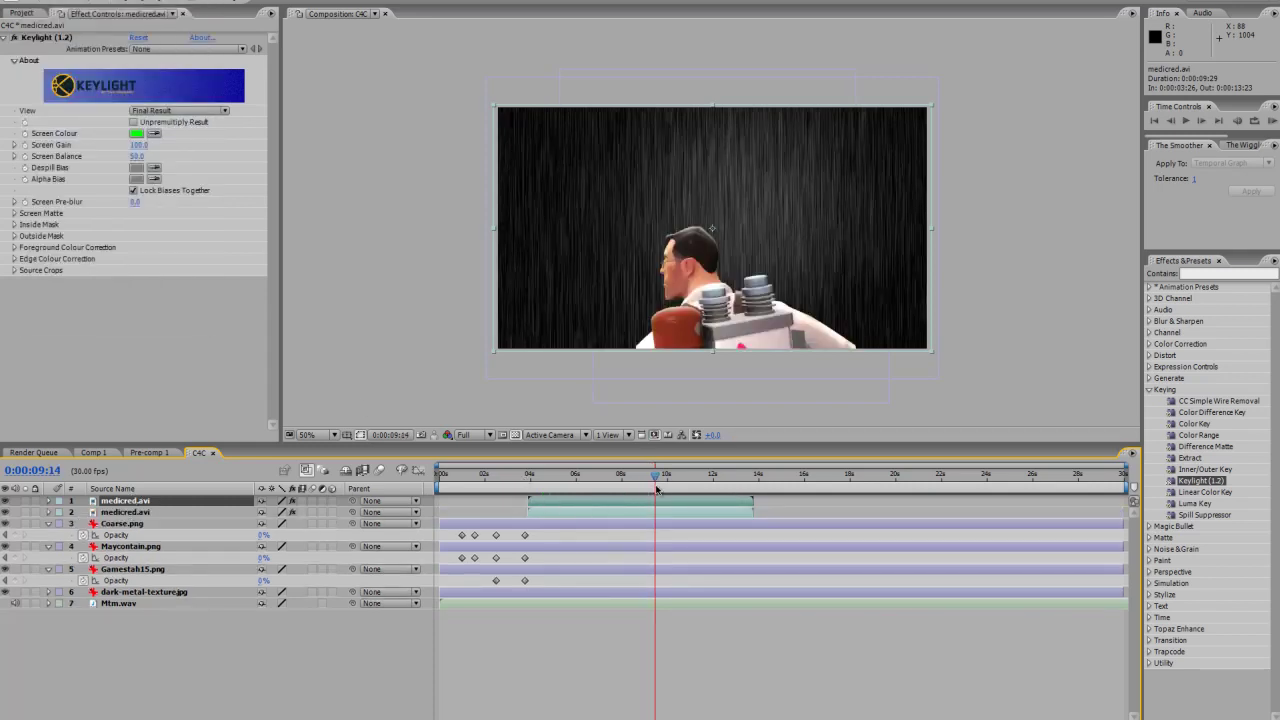